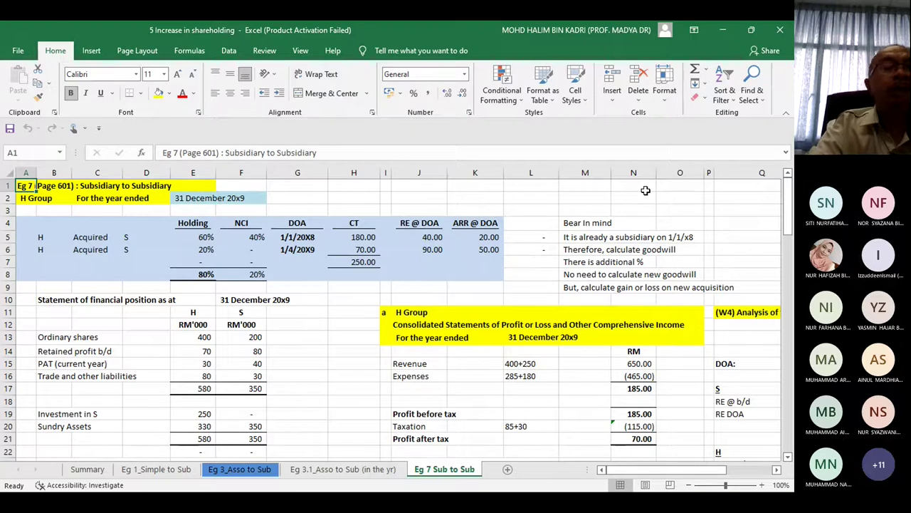
Step: Review H's first acquisition of S in row 5, from holding and acquisition date to consideration and reserves
key("Down")
key("Down")
key("Down")
key("Down")
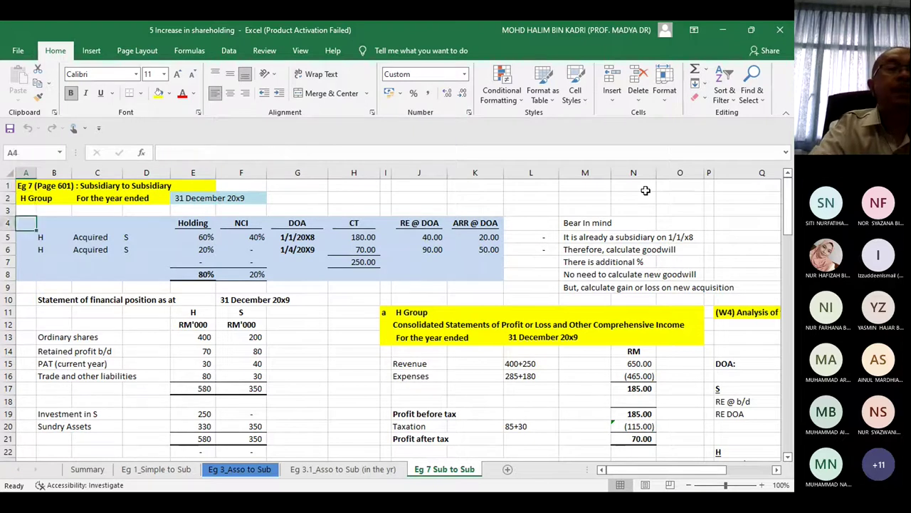
key("Right")
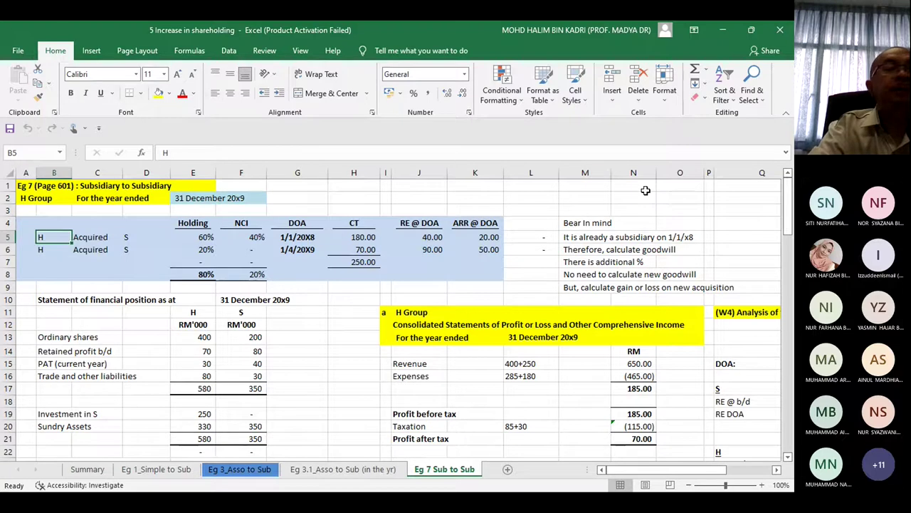
key("Right")
key("Right")
key("Right")
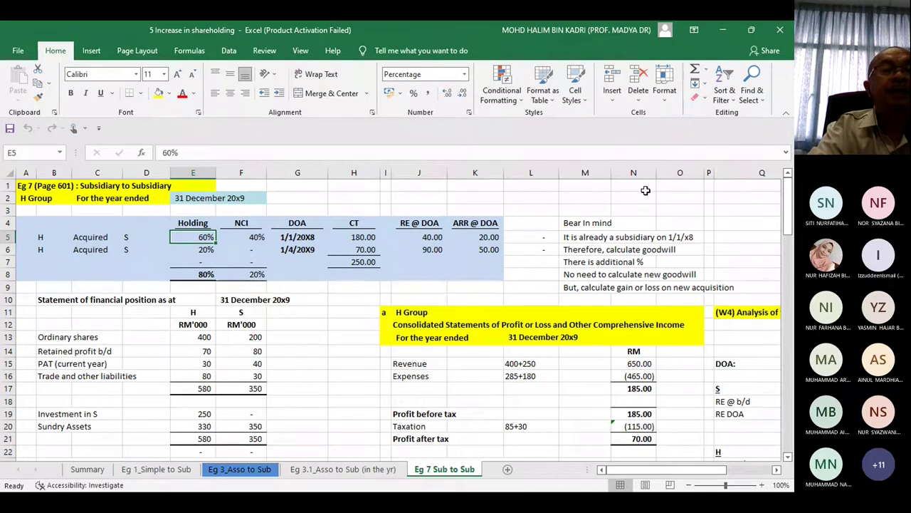
key("Right")
key("Right")
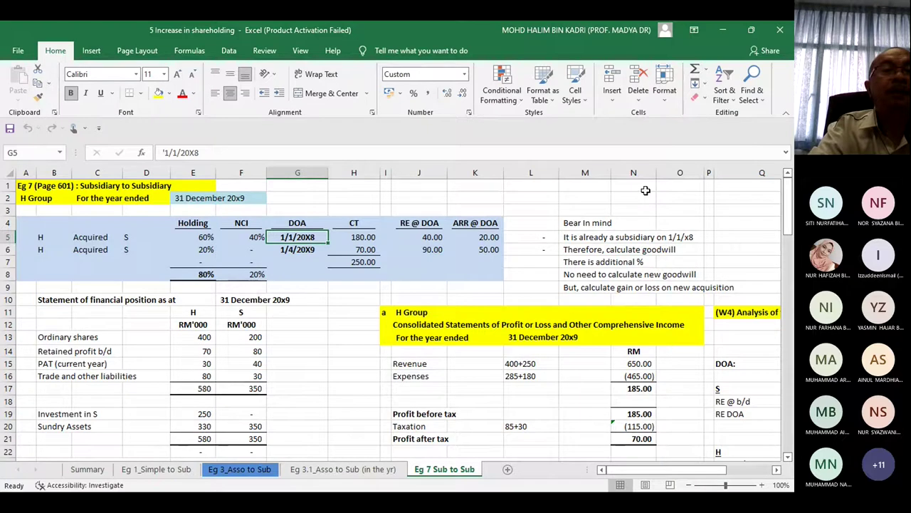
key("Right")
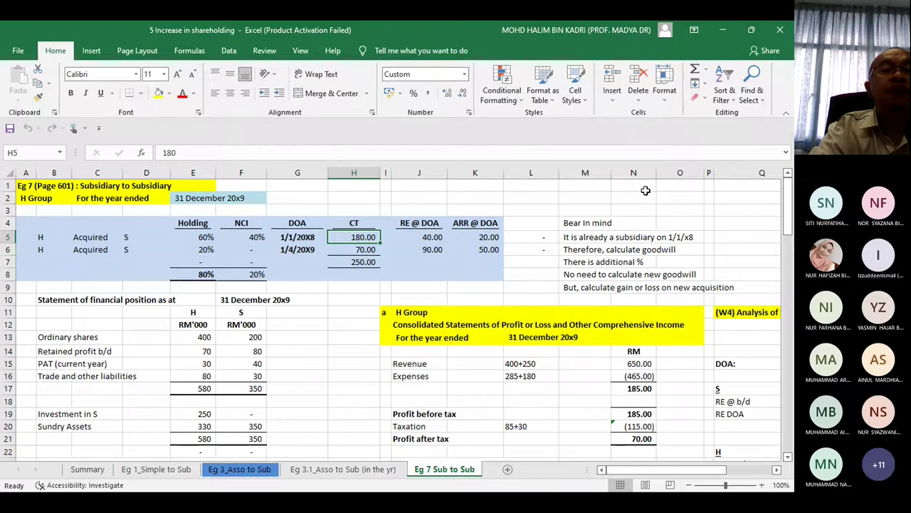
key("Right")
key("Right")
key("Right")
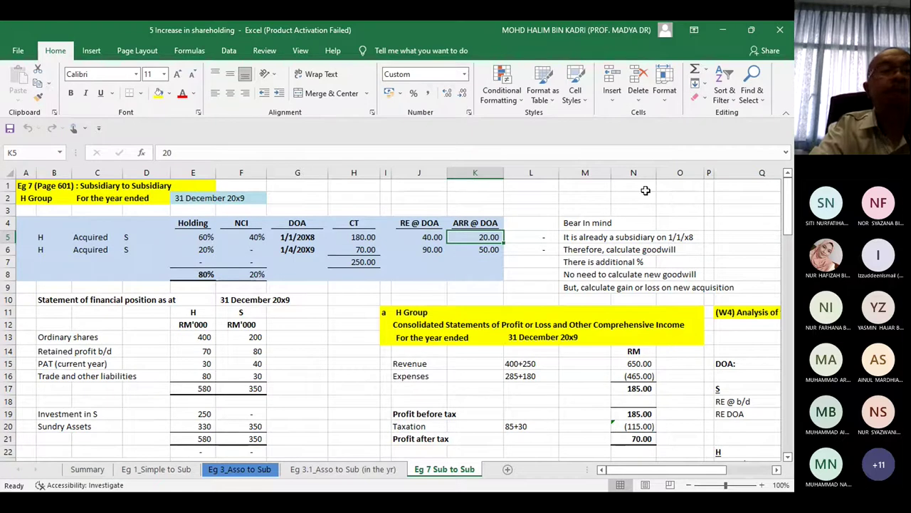
Step: Examine the acquisition date and holding percentage of H's second acquisition of S in row 6
key("Left")
key("Left")
key("Left")
key("Left")
key("Left")
key("Down")
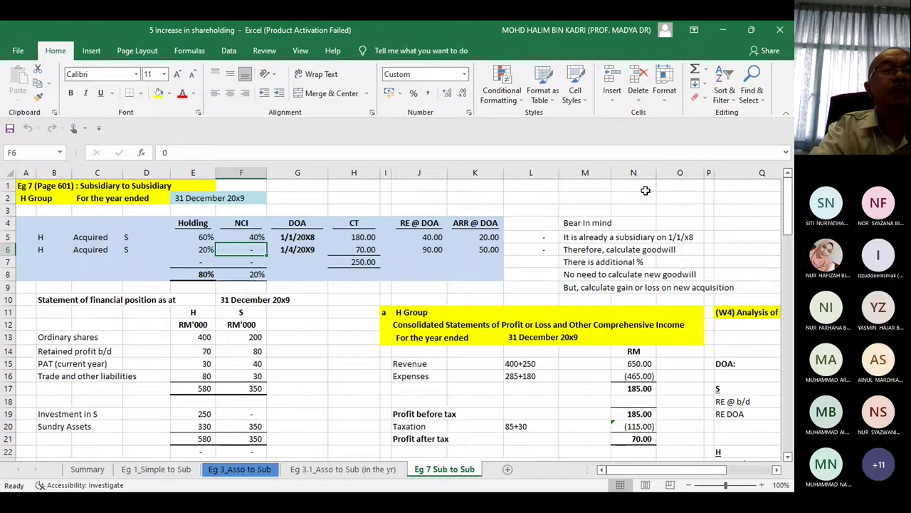
key("Right")
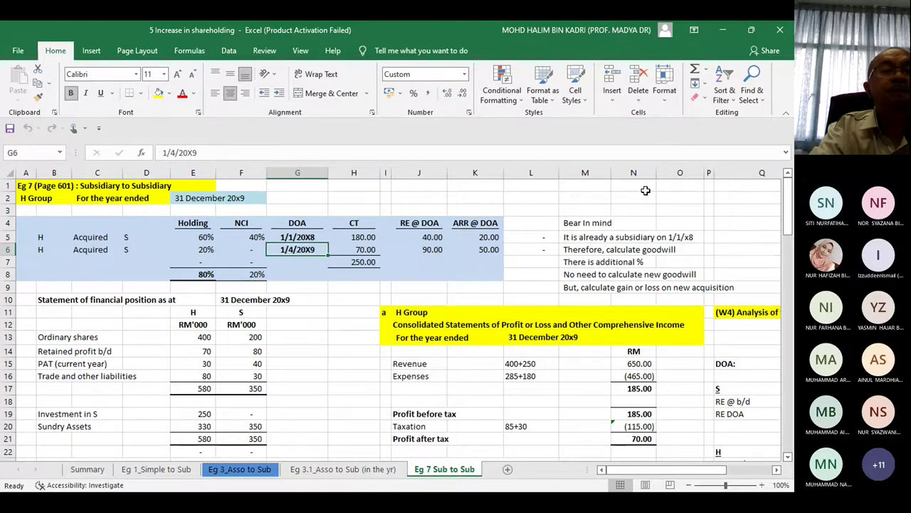
key("Left")
key("Left")
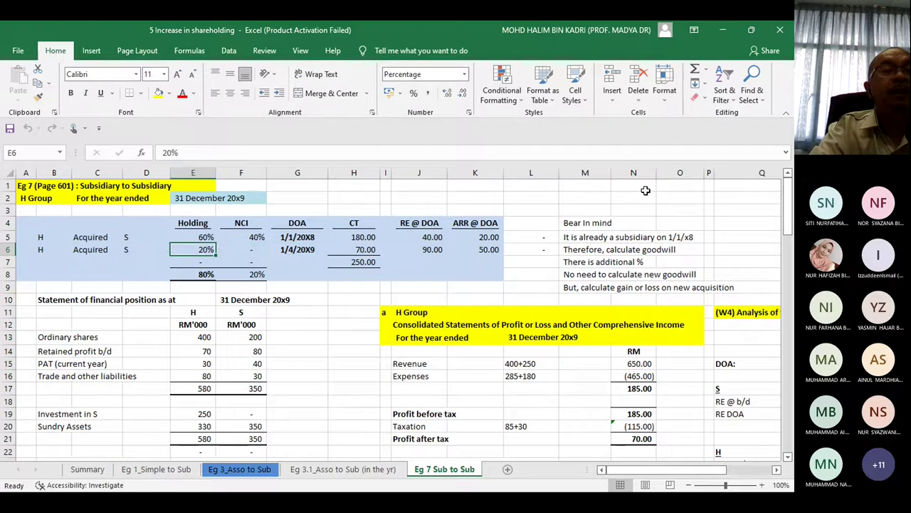
key("Left")
key("Left")
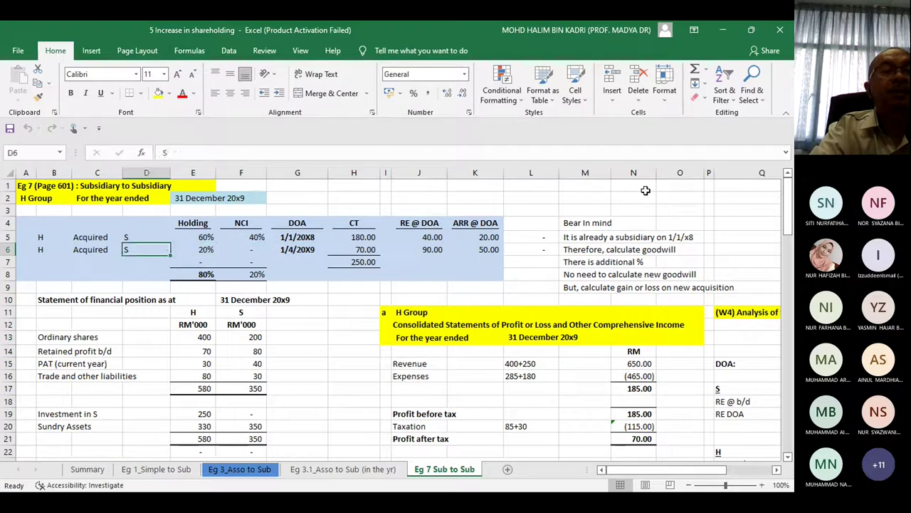
Step: Examine the combined holding and NCI percentages in row 8 and compare them with the individual acquisitions above
key("Down")
key("Down")
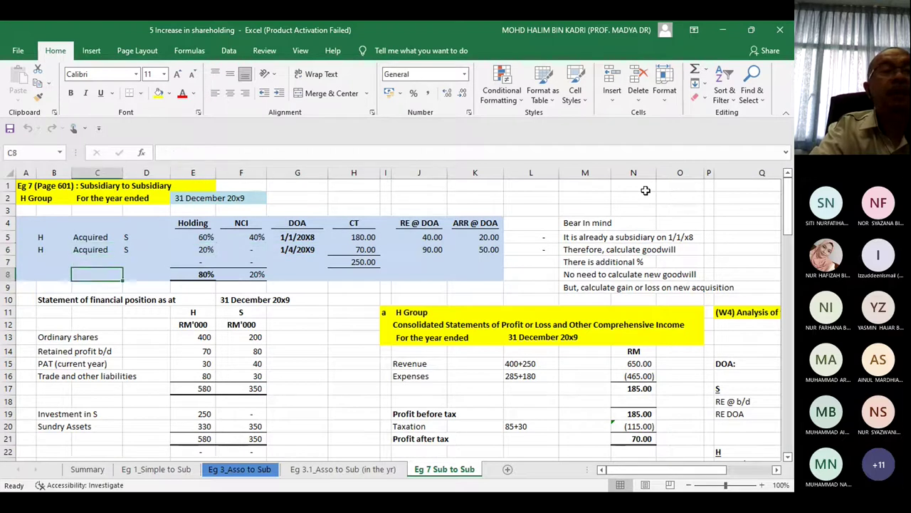
key("Right")
key("Right")
key("Right")
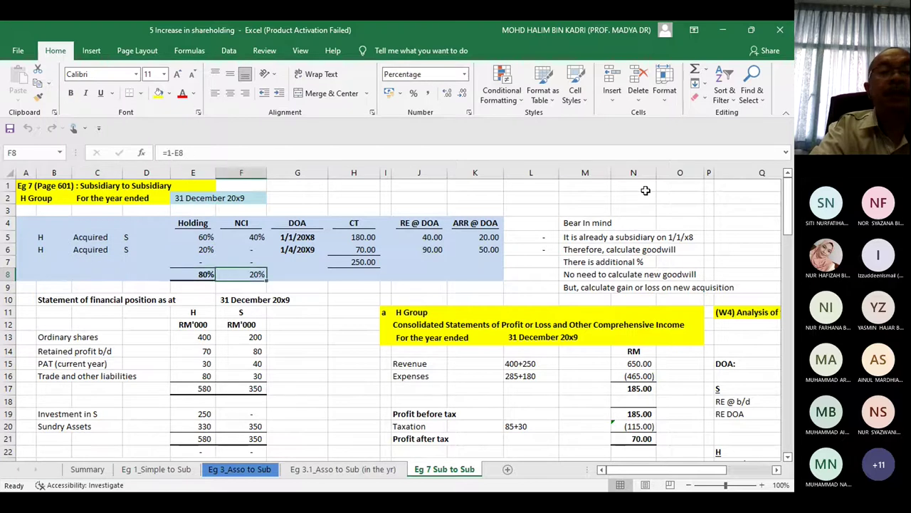
key("Up")
key("Up")
key("Up")
key("Down")
key("Down")
key("Down")
key("Up")
key("Up")
key("Up")
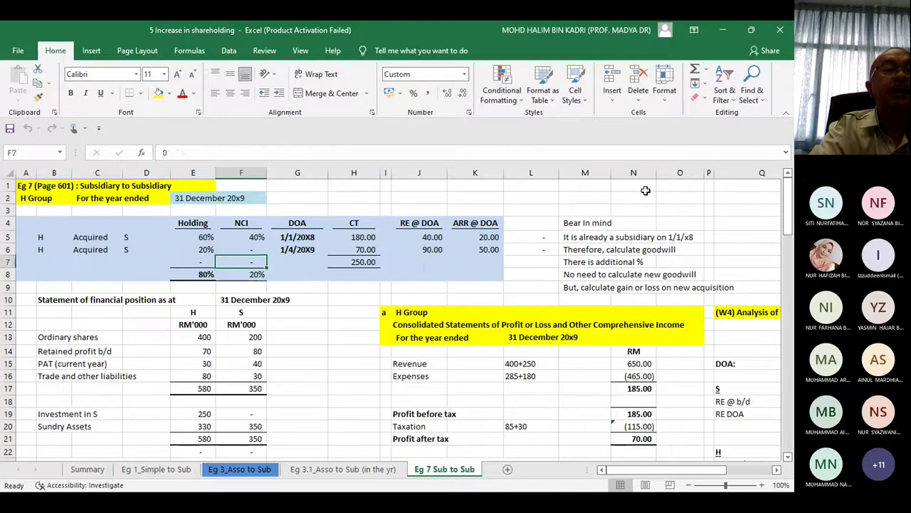
key("Left")
key("Down")
key("Down")
key("Down")
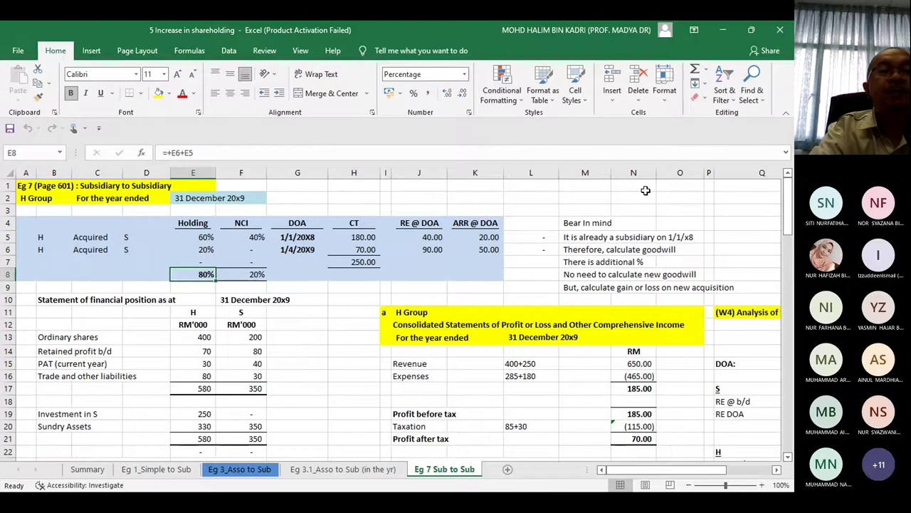
Step: Review the second acquisition's additional holding, consideration transferred, and retained earnings and ARR at the acquisition date
key("Up")
key("Up")
key("Up")
key("Down")
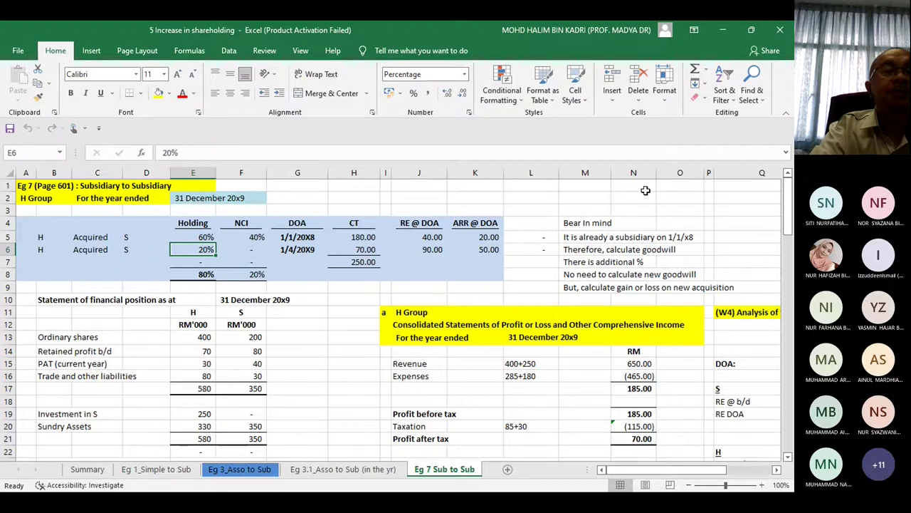
key("Right")
key("Right")
key("Right")
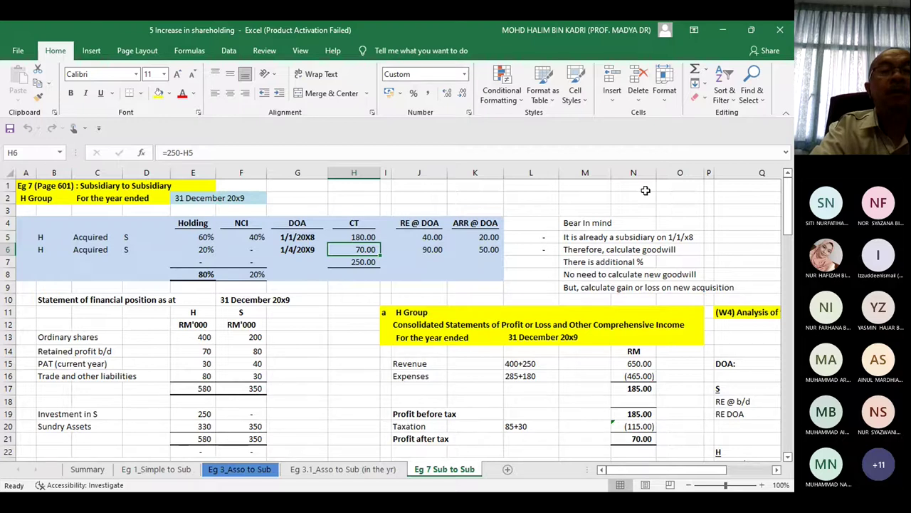
key("Right")
key("Right")
key("Right")
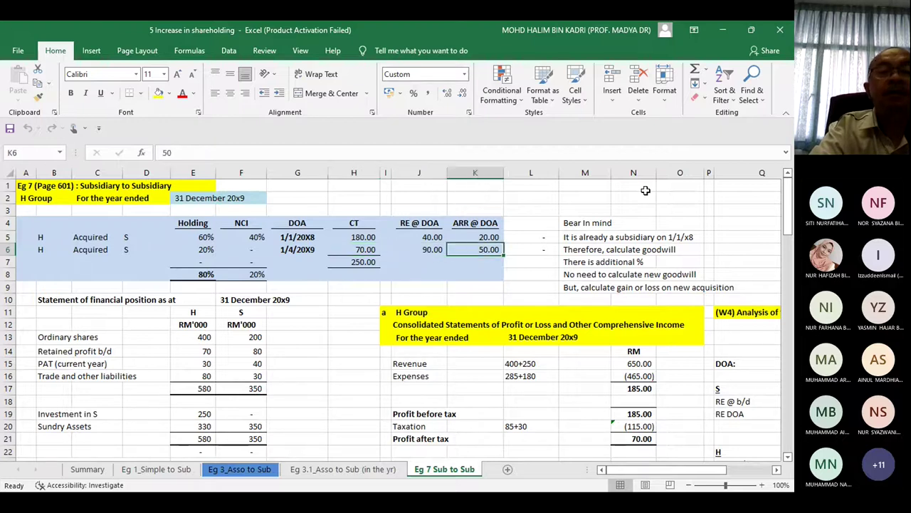
Step: Read through the "Bear In mind" notes on goodwill and the gain or loss on new acquisition
key("Up")
key("Up")
key("Up")
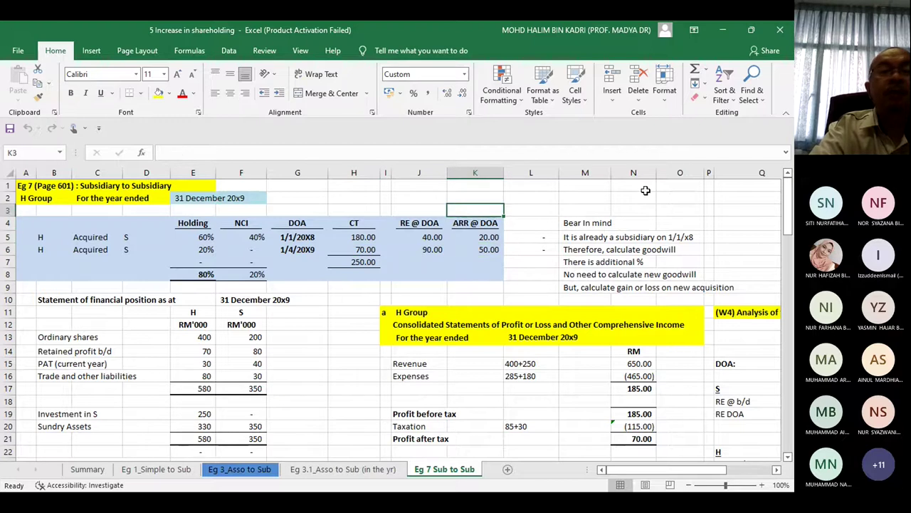
key("Right")
key("Right")
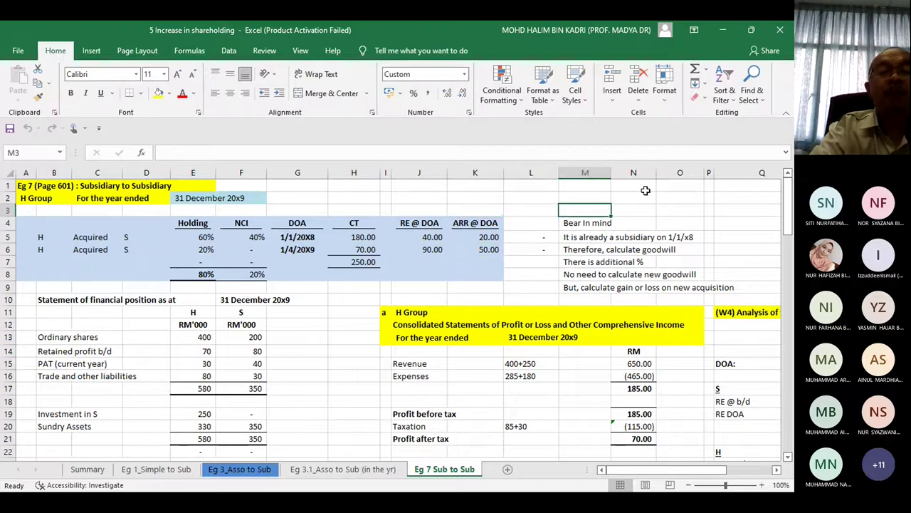
key("Down")
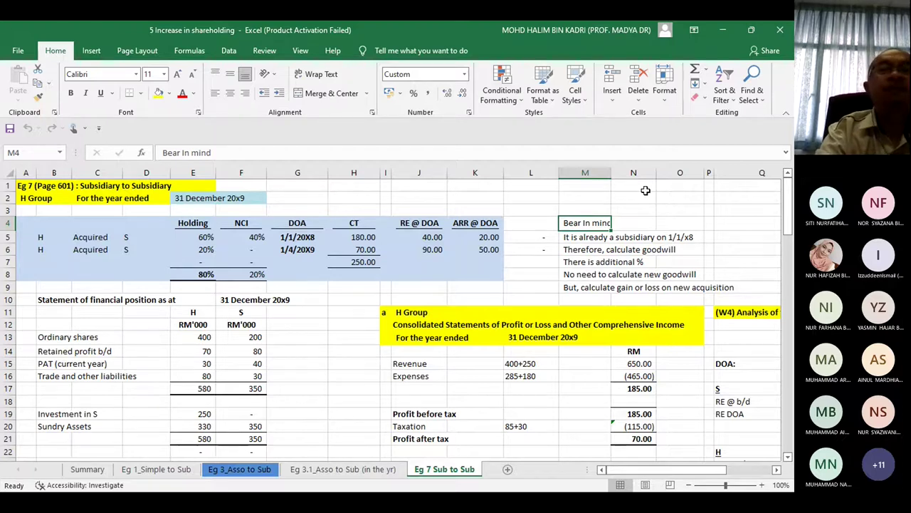
key("Down")
key("Down")
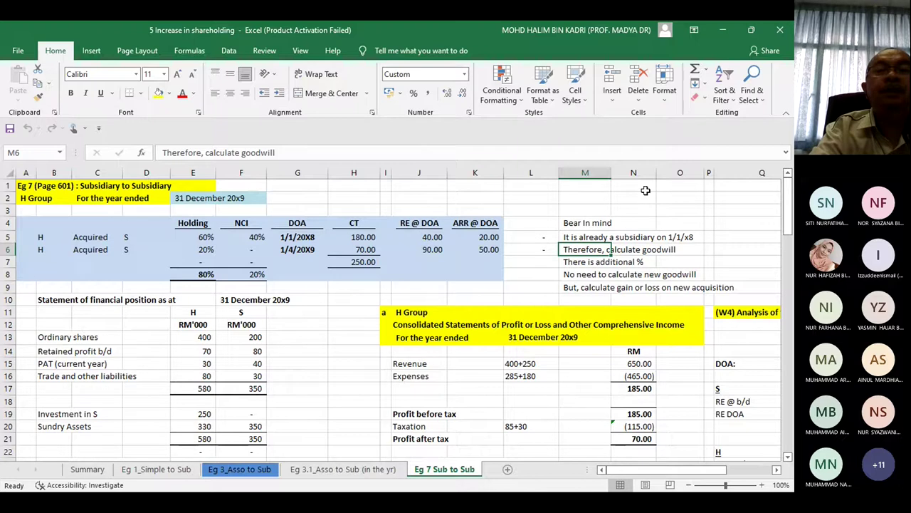
key("Down")
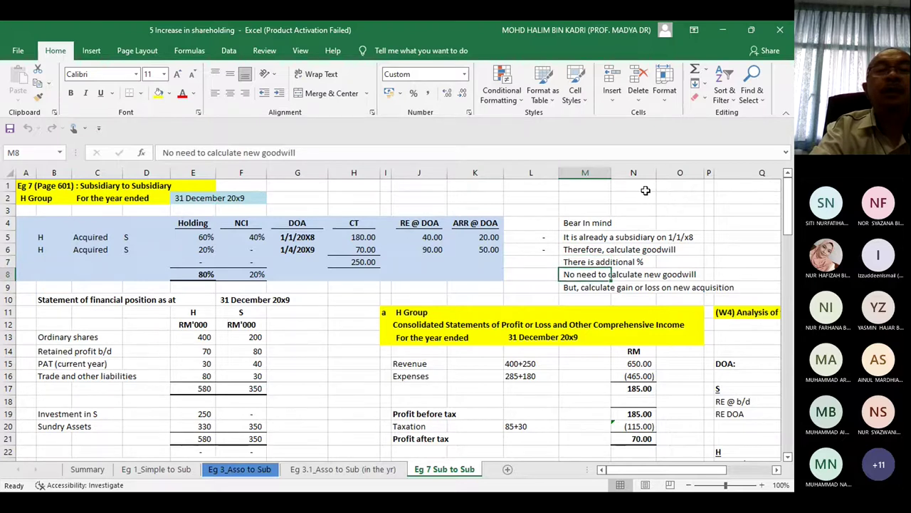
key("Down")
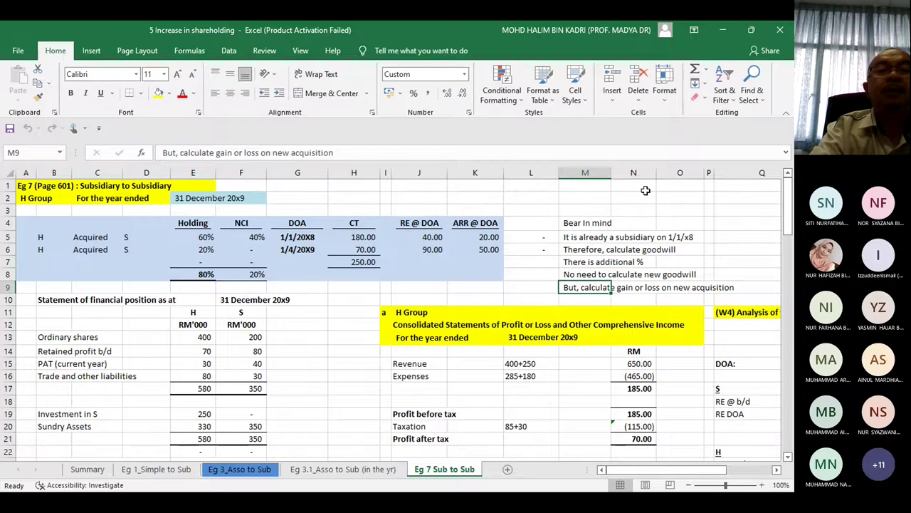
key("Down")
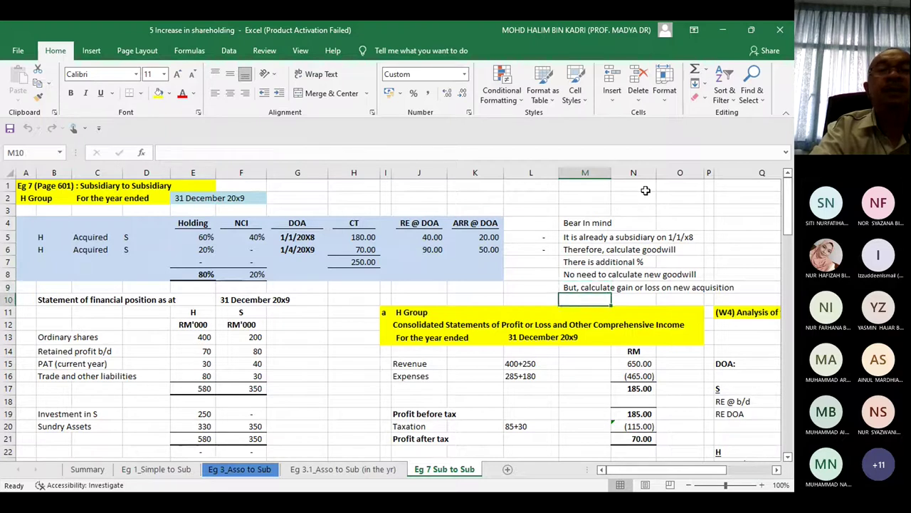
Step: Highlight S's ordinary shares, retained profit b/d and current-year PAT (F13:F15) in yellow in the statement of financial position
key("Left")
key("Left")
key("Left")
key("Left")
key("Left")
key("Left")
key("Left")
key("Left")
key("Left")
key("Left")
key("Left")
key("Left")
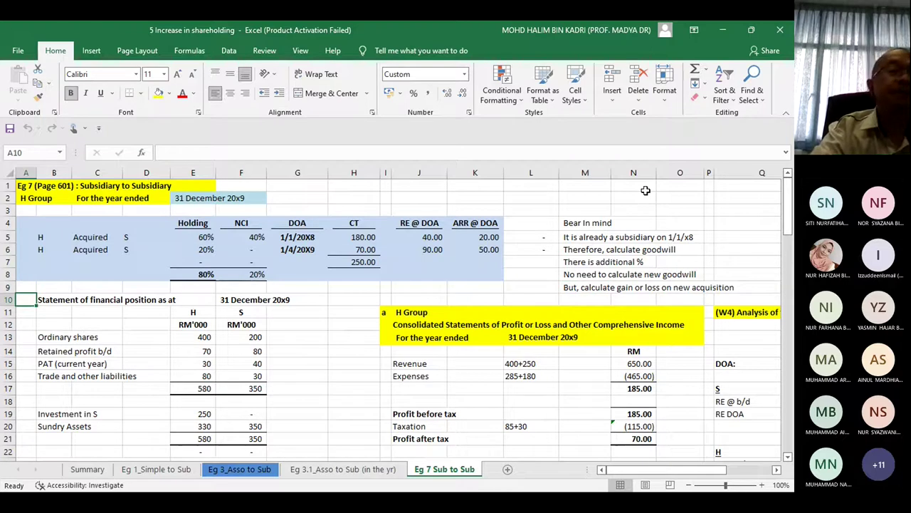
key("Down")
key("Down")
key("Down")
key("Down")
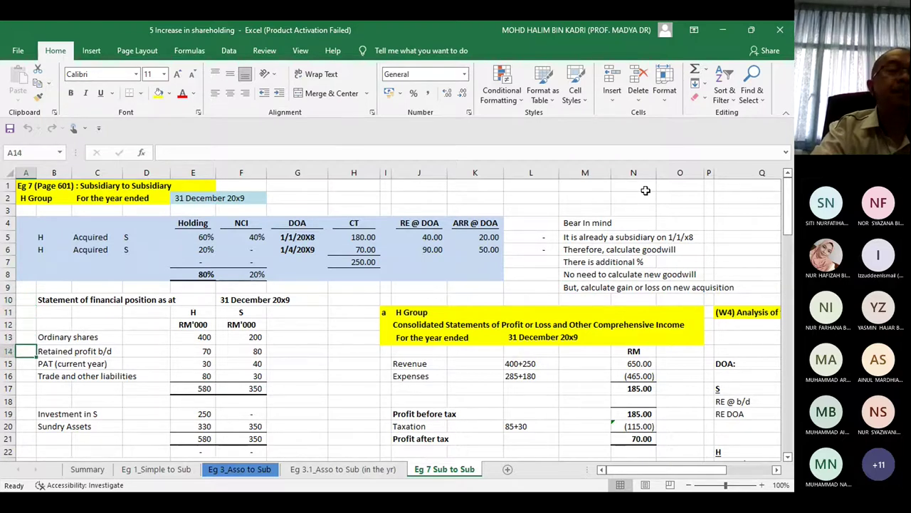
key("Up")
key("Right")
key("Right")
key("Right")
key("Right")
key("Right")
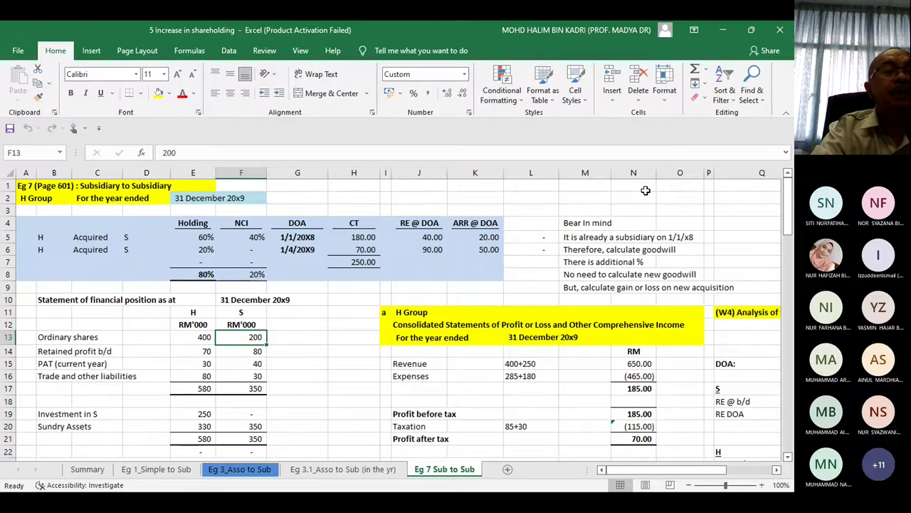
key("shift+Down")
key("shift+Down")
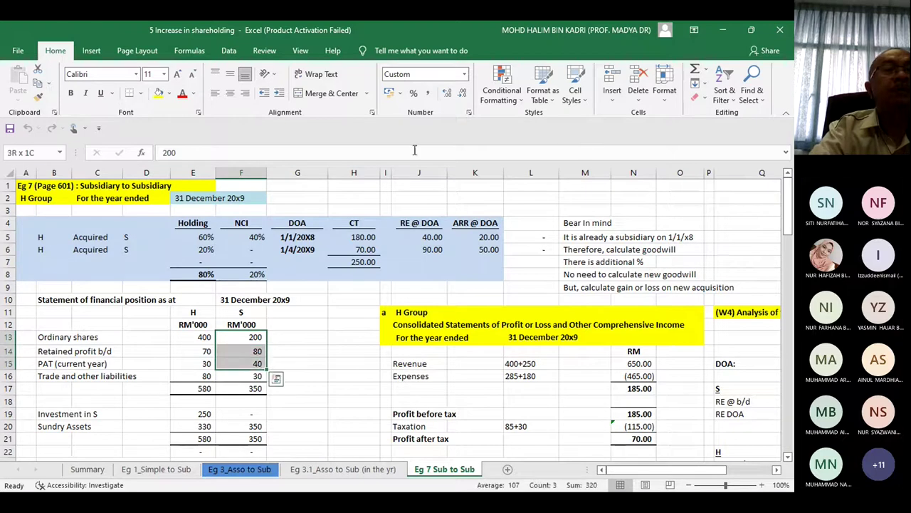
left_click(159, 98)
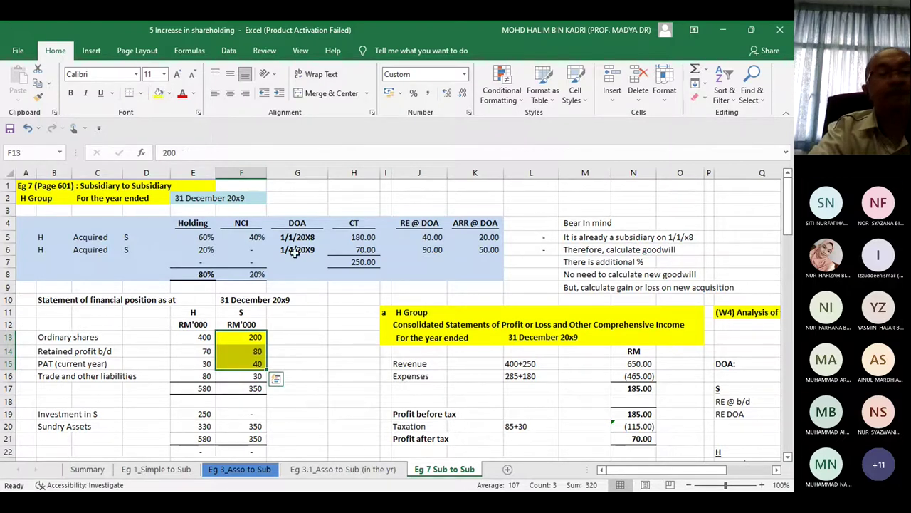
left_click(313, 338)
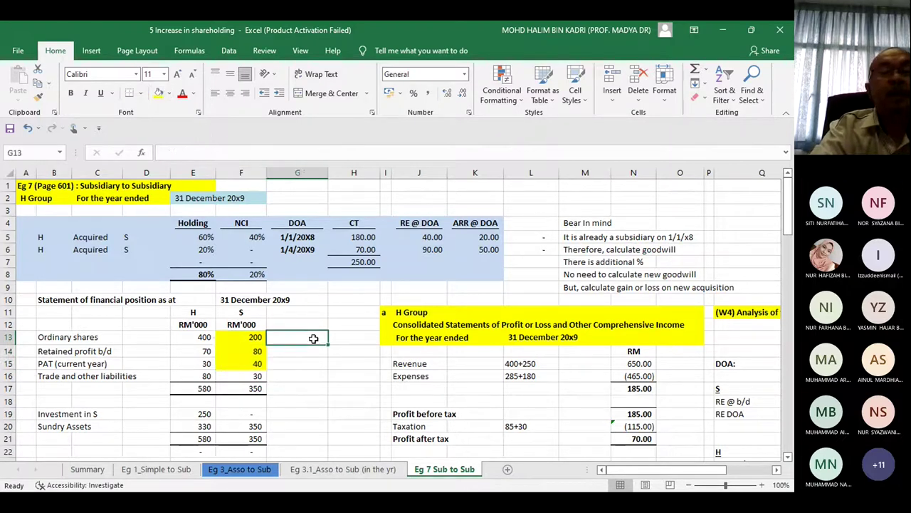
Step: Highlight H's Investment in S amount in cell E19 in yellow
key("Down")
key("Down")
key("Down")
key("Down")
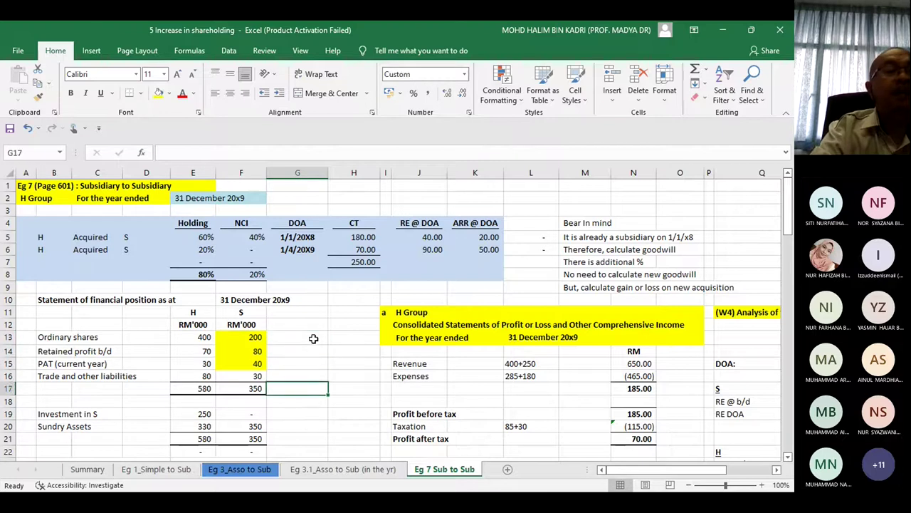
left_click(205, 414)
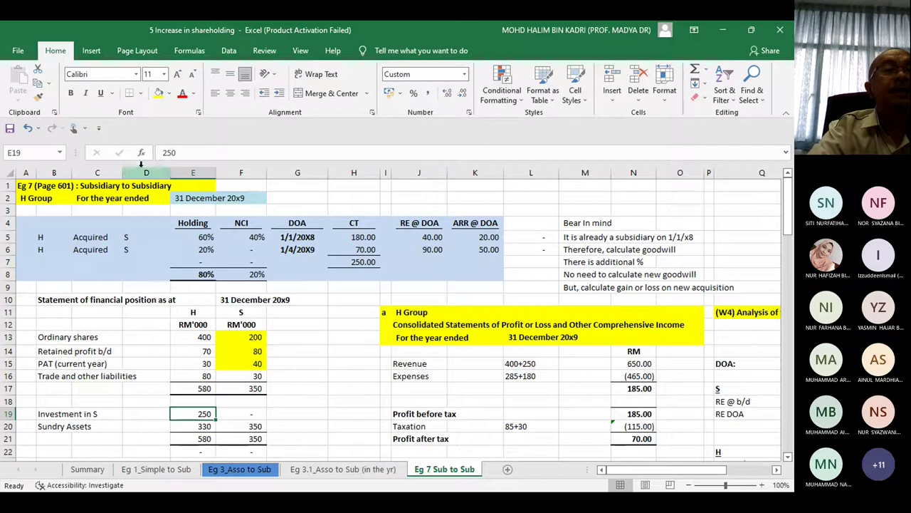
left_click(158, 94)
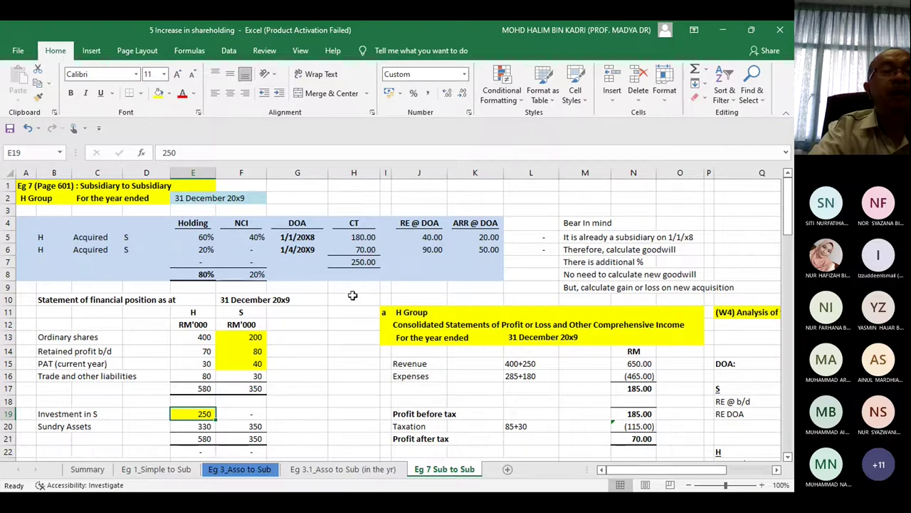
Step: View the statement of profit or loss and the workings for profit after tax attributable to NCI
left_click(585, 364)
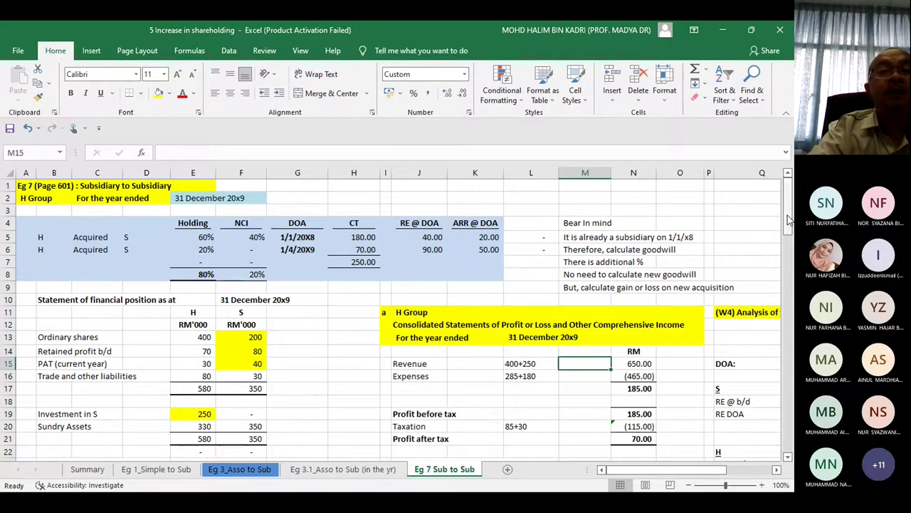
left_click_drag(788, 220, 790, 240)
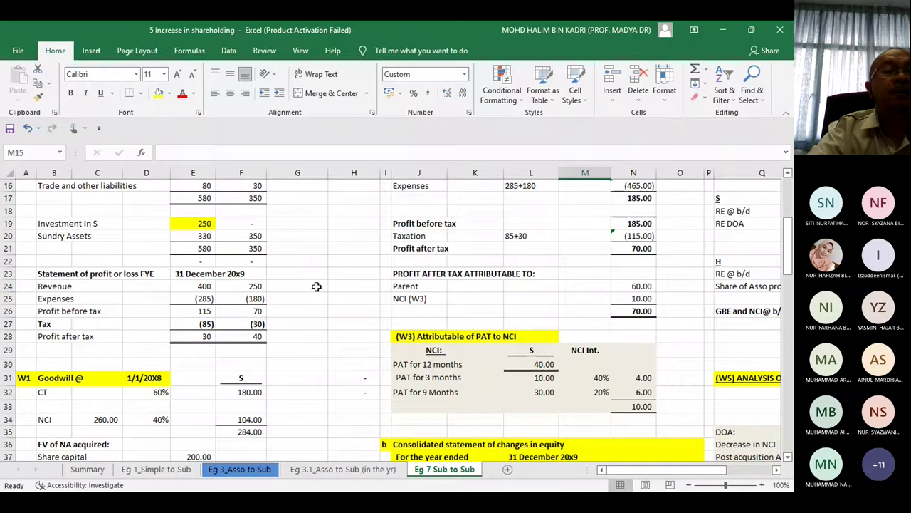
Step: Review S's revenue, expenses, profit before tax, tax and profit after tax (F24:F28) in the statement of profit or loss
left_click(258, 286)
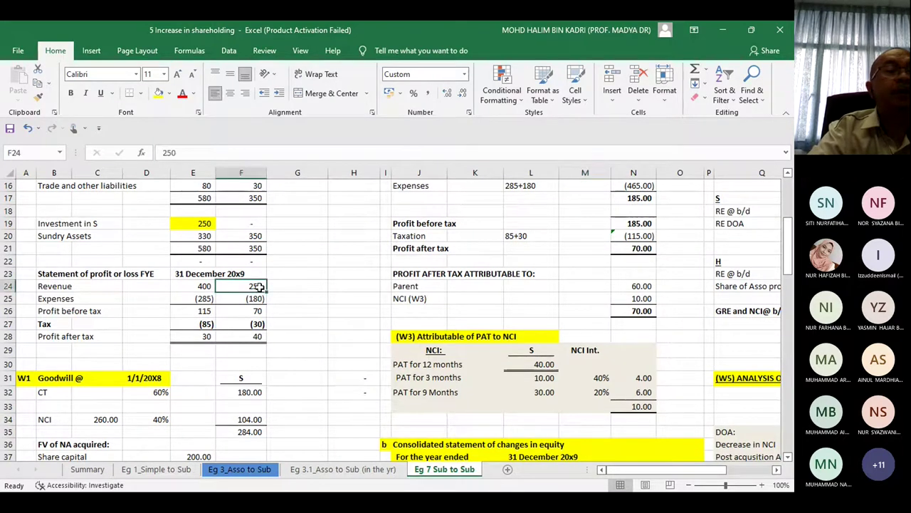
left_click(261, 298)
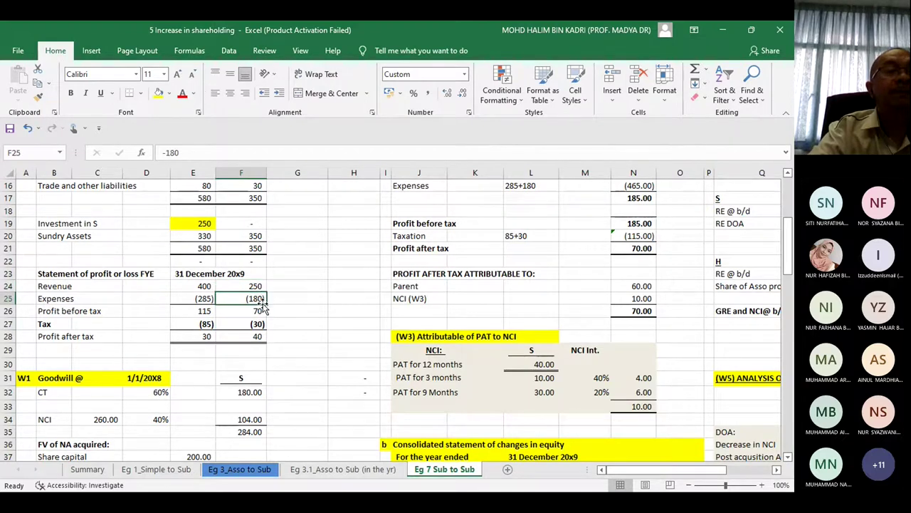
left_click(262, 311)
left_click(262, 324)
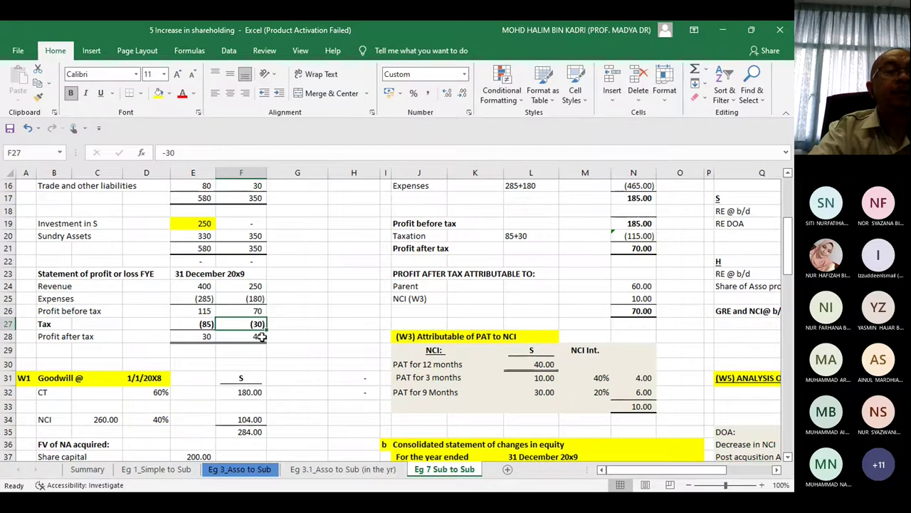
left_click(262, 337)
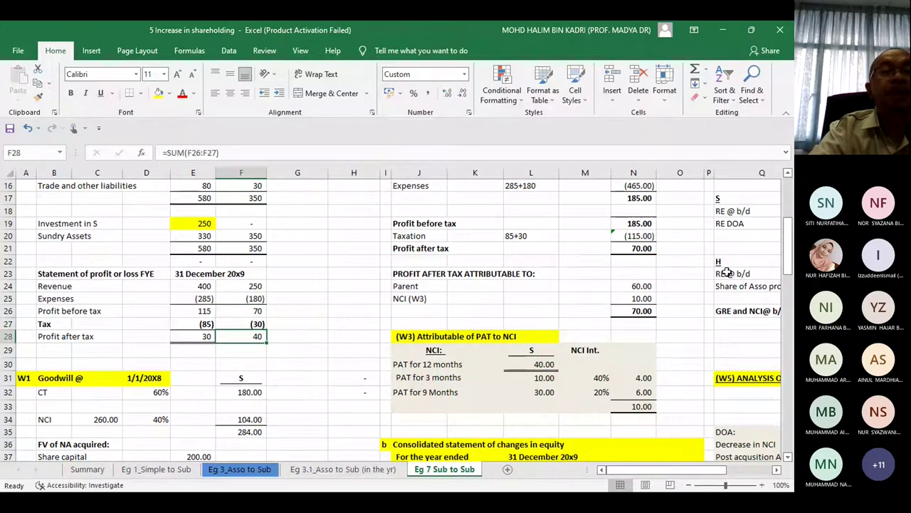
Step: Examine the W1 goodwill working, checking the CT, NCI share, their total, the FV of NA acquired and the resulting goodwill (F32:F40)
left_click_drag(788, 240, 789, 258)
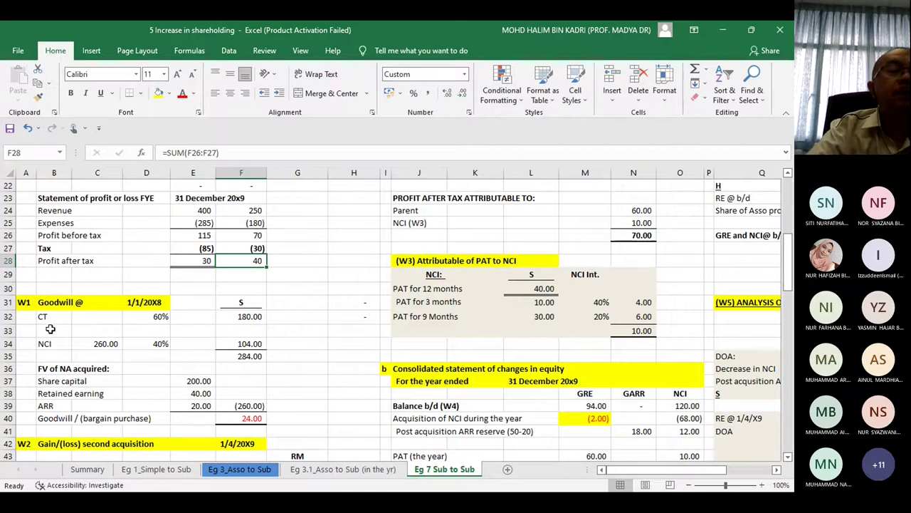
left_click(244, 315)
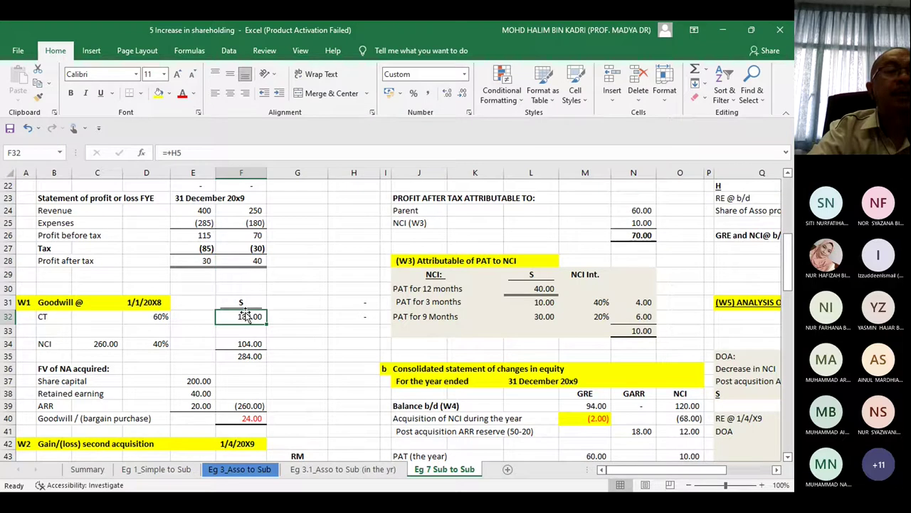
left_click(84, 368)
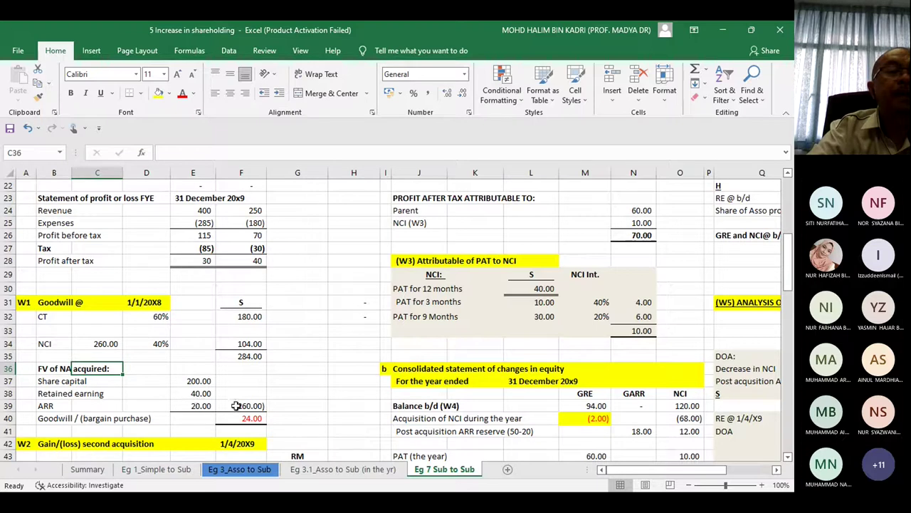
left_click(260, 406)
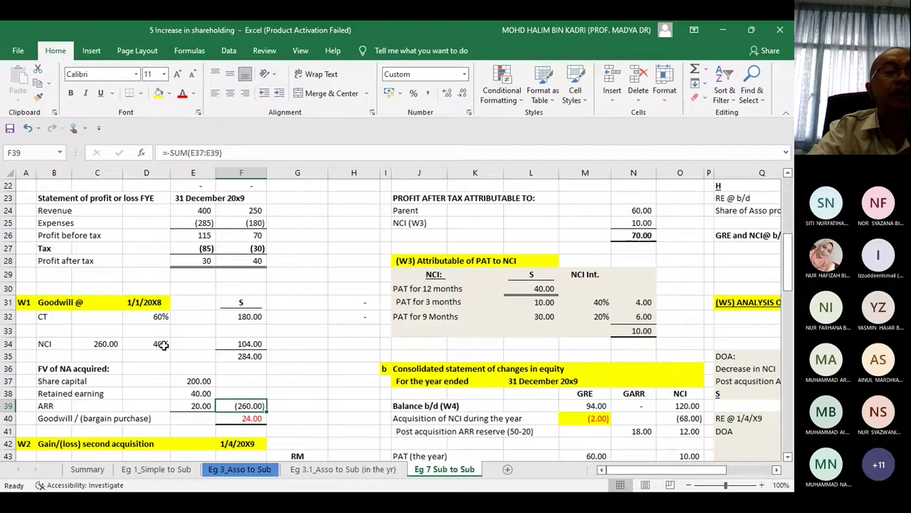
left_click(264, 343)
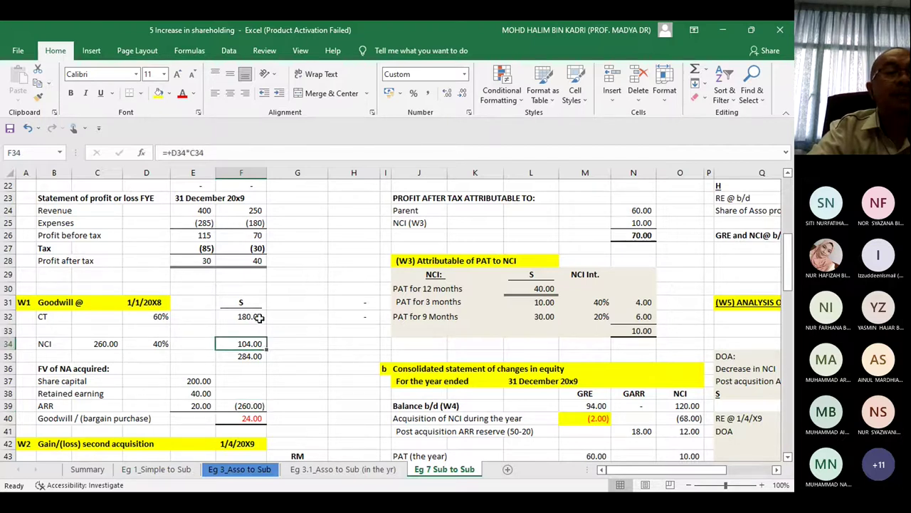
left_click(260, 318)
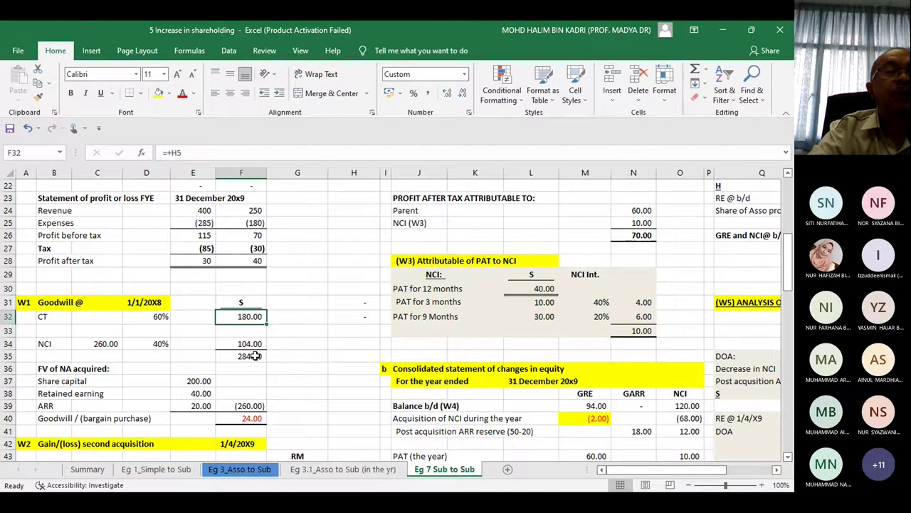
left_click(255, 356)
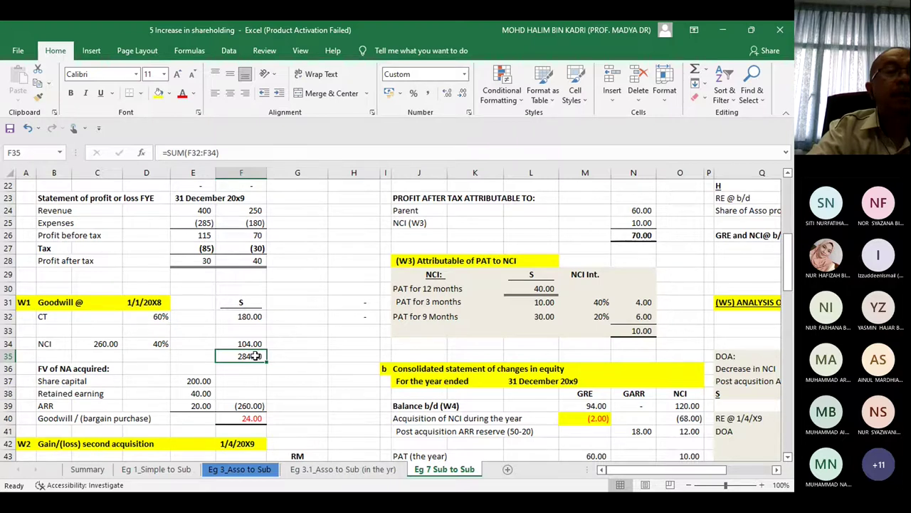
left_click(259, 406)
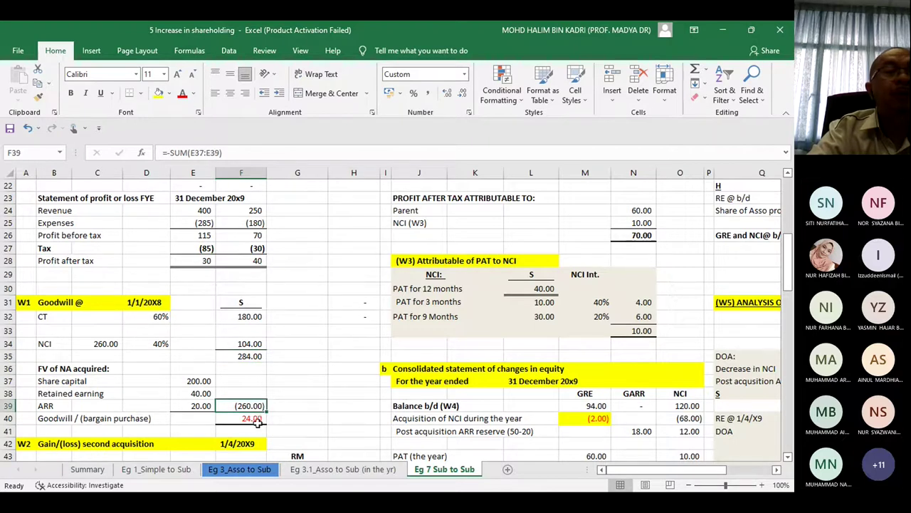
left_click(258, 420)
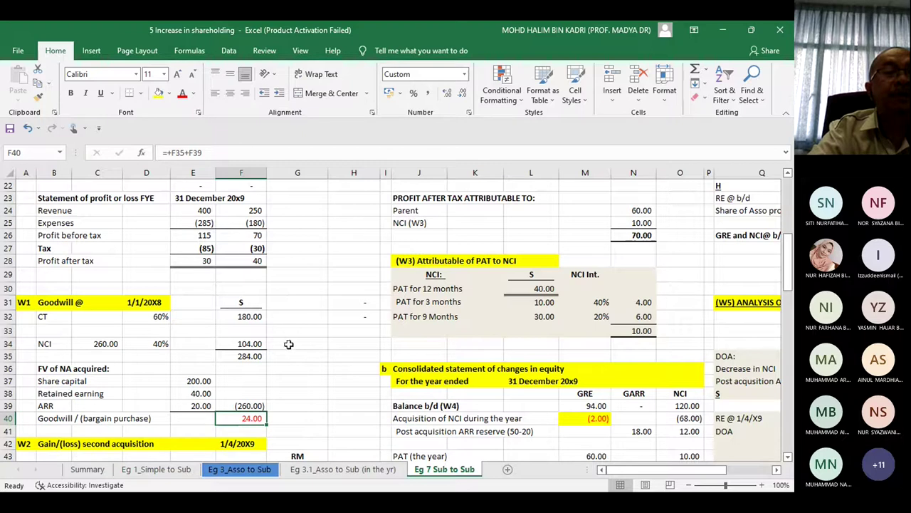
Step: Compare the W1 goodwill workings on the Eg 3.1, Eg 3 and Eg 1 sheets, and return to the Eg 7 Sub to Sub sheet
left_click(321, 470)
left_click_drag(783, 325, 789, 298)
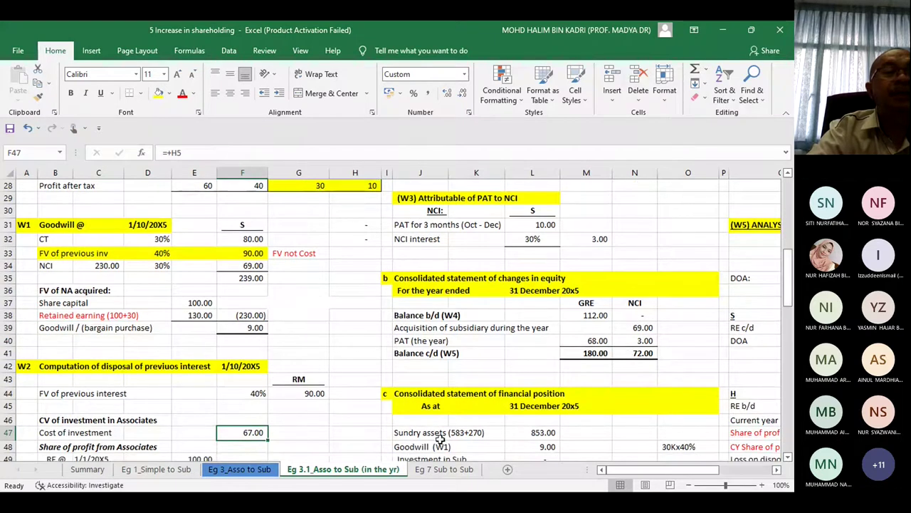
left_click(253, 470)
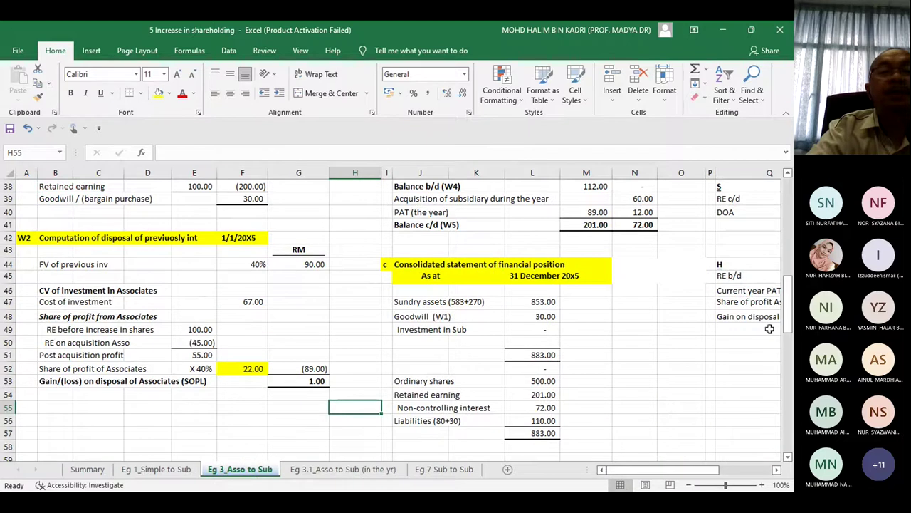
left_click_drag(789, 324, 789, 294)
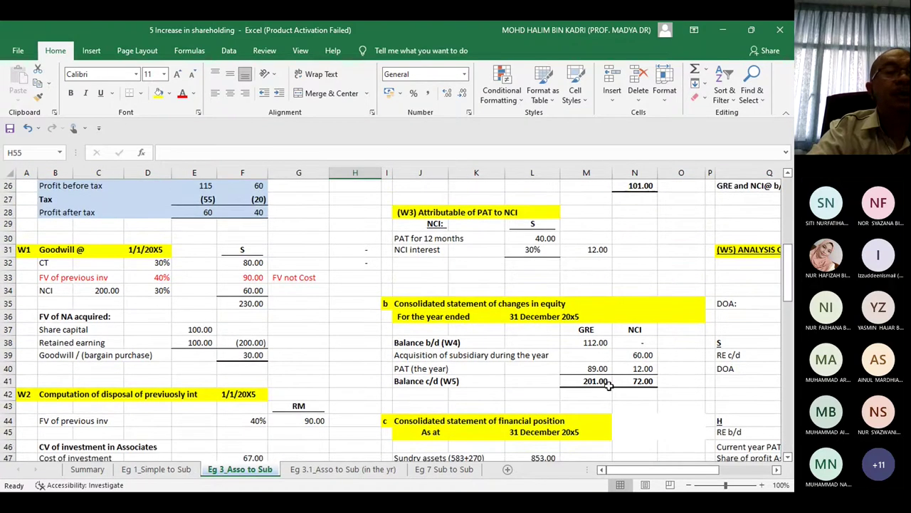
left_click(158, 469)
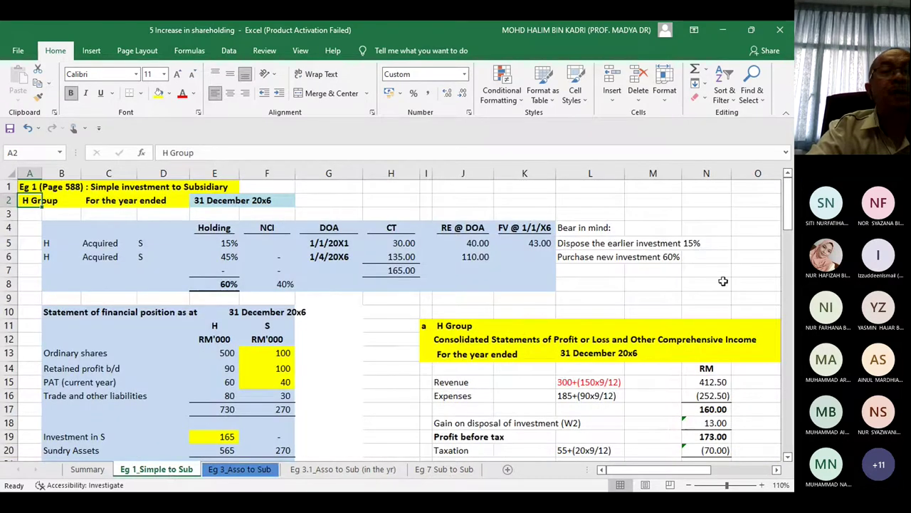
left_click_drag(789, 199, 789, 220)
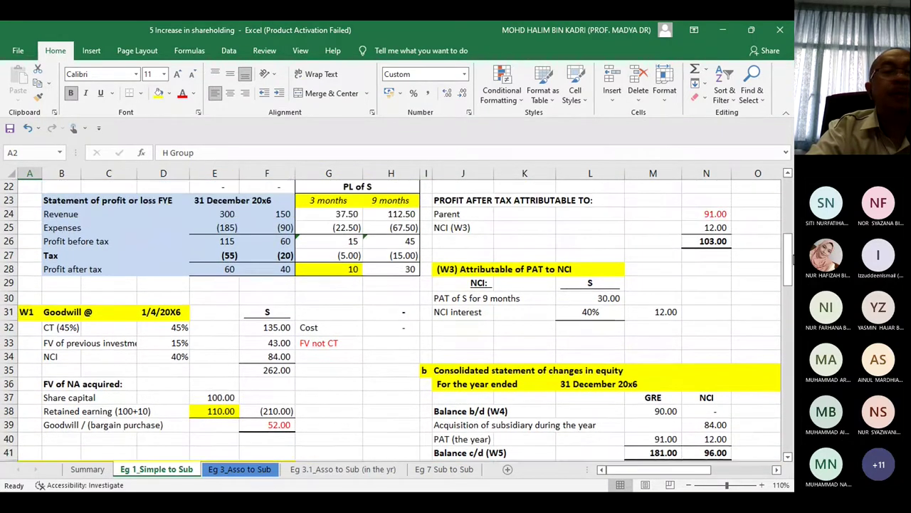
left_click(446, 473)
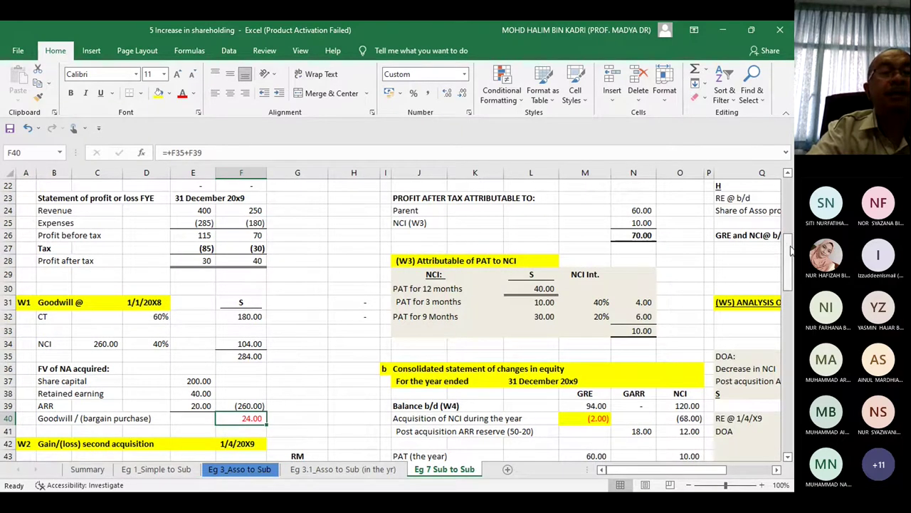
Step: Examine the FV of NA acquired in W2, from share capital, retained earning and ARR to the second acquisition's percentage and share
left_click_drag(791, 249, 791, 270)
left_click_drag(788, 260, 787, 240)
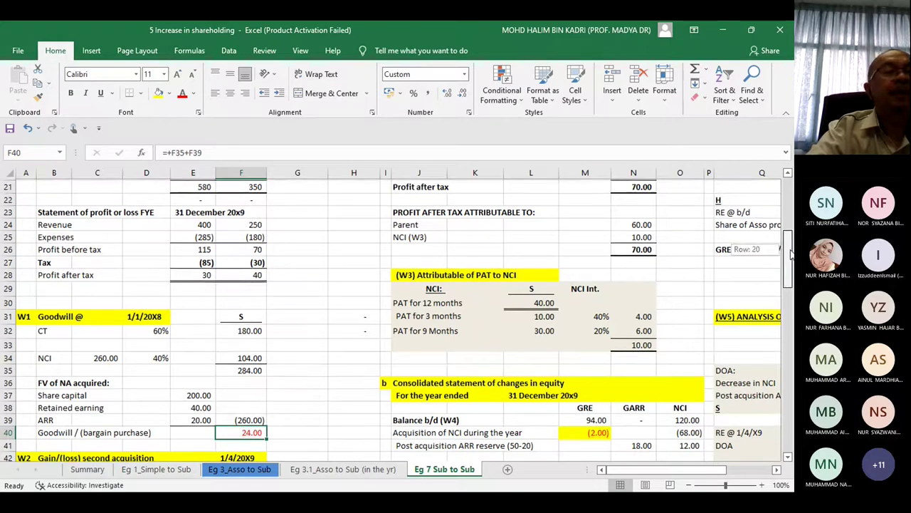
left_click_drag(790, 253, 793, 282)
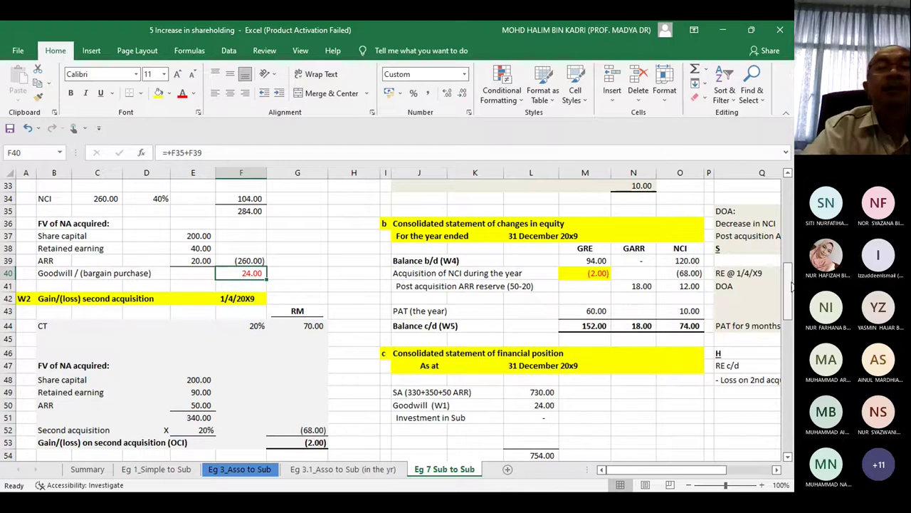
mouse_move(788, 283)
left_mouse_down()
mouse_move(792, 201)
mouse_move(792, 276)
left_mouse_up()
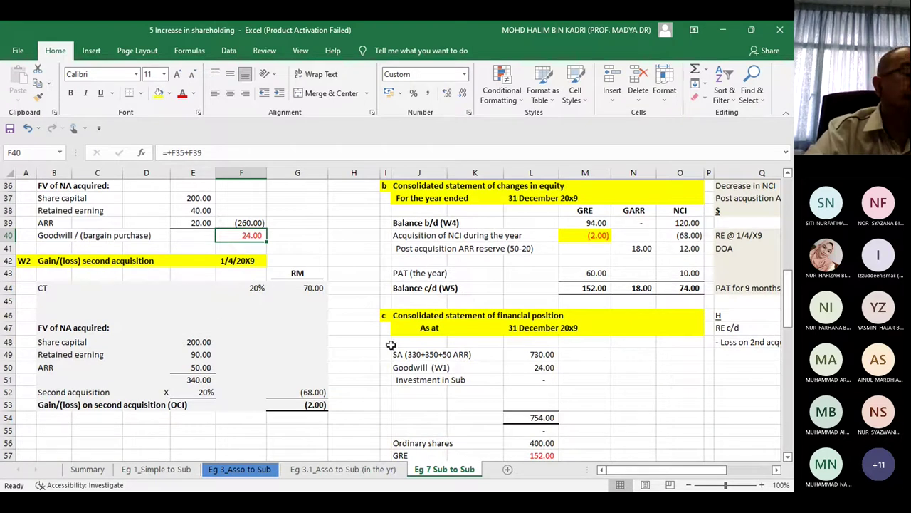
left_click(206, 342)
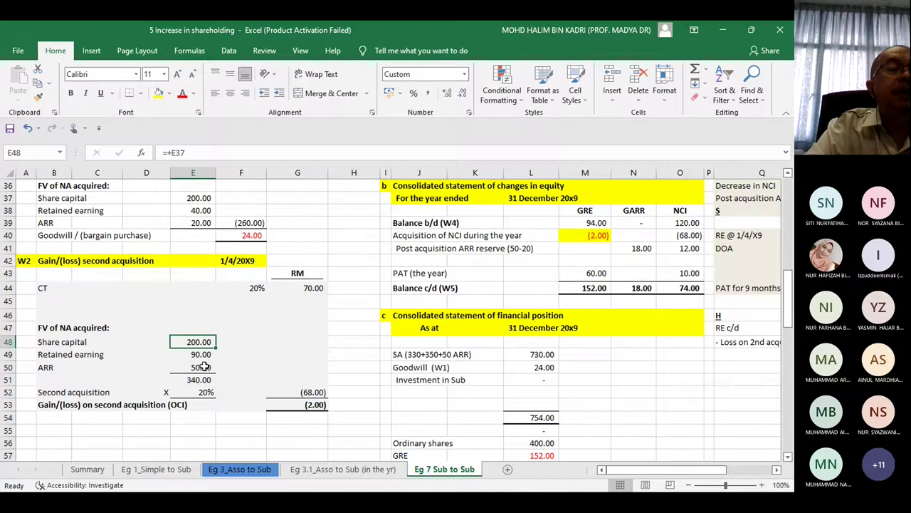
left_click(205, 354)
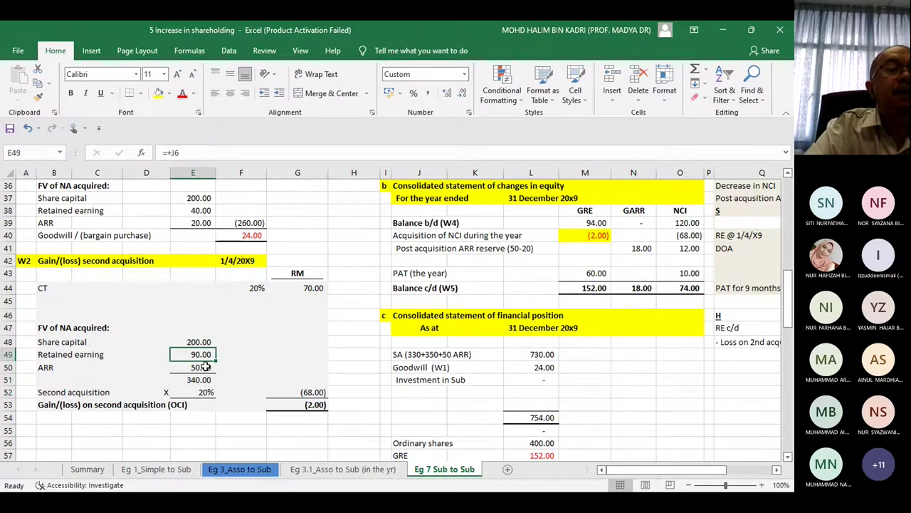
left_click(205, 367)
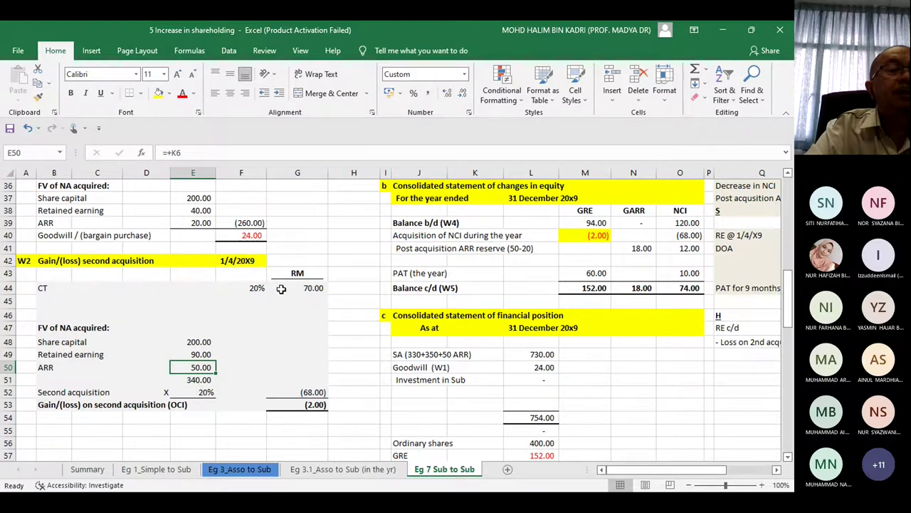
left_click(211, 392)
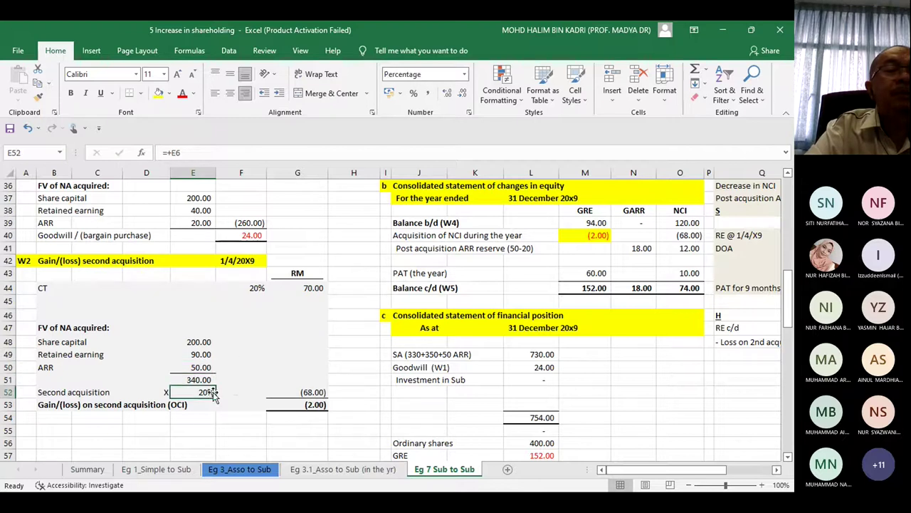
left_click(310, 392)
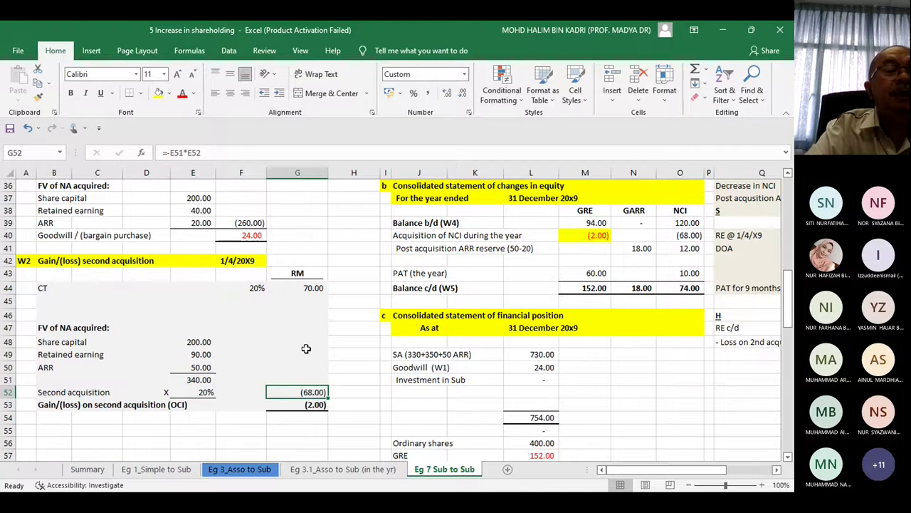
Step: Compare the CT in G44 with the second acquisition's share in G52 and check the gain or loss formula in G53
left_click(317, 288)
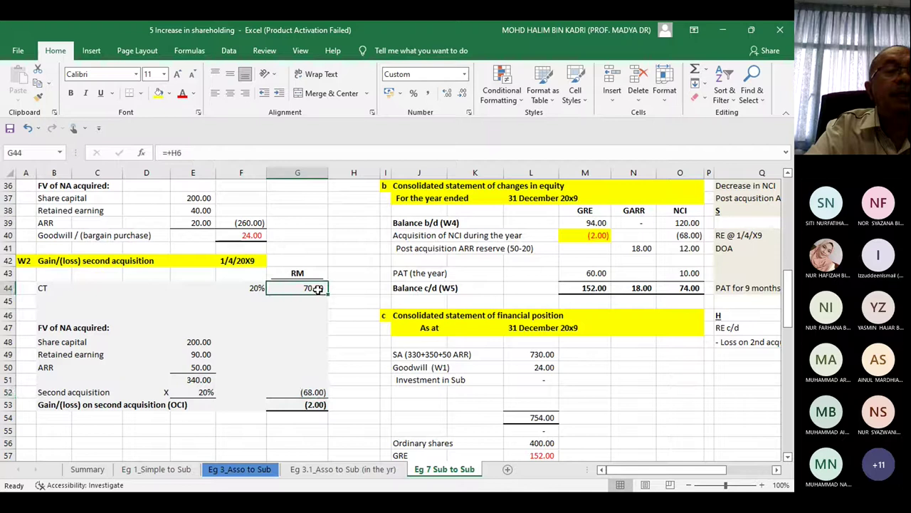
left_click(315, 392)
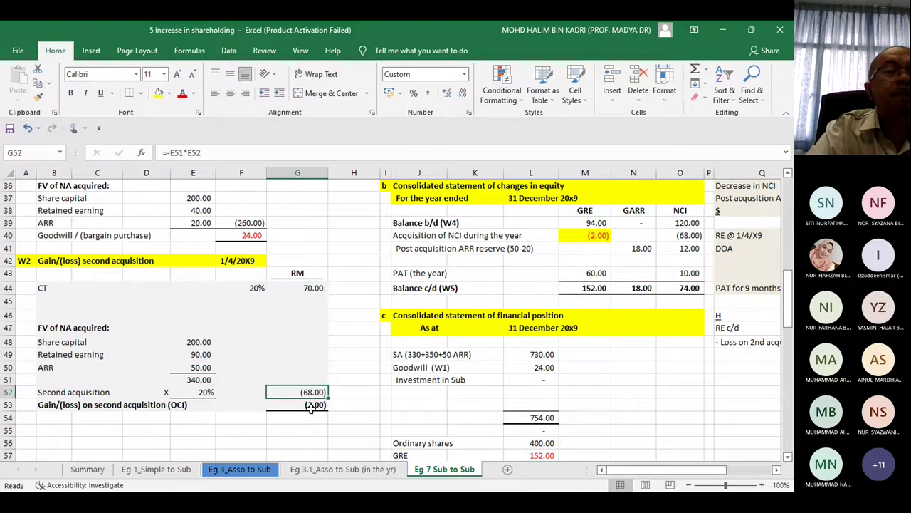
left_click(313, 404)
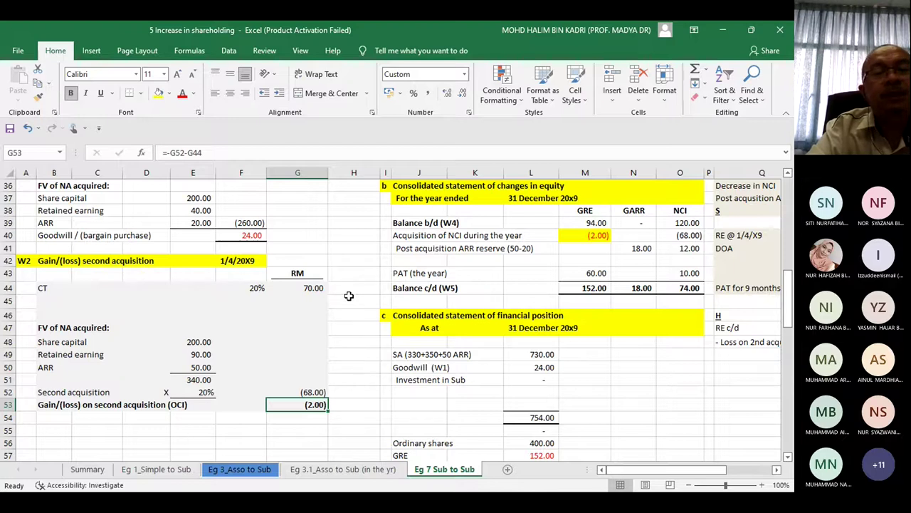
left_click(314, 288)
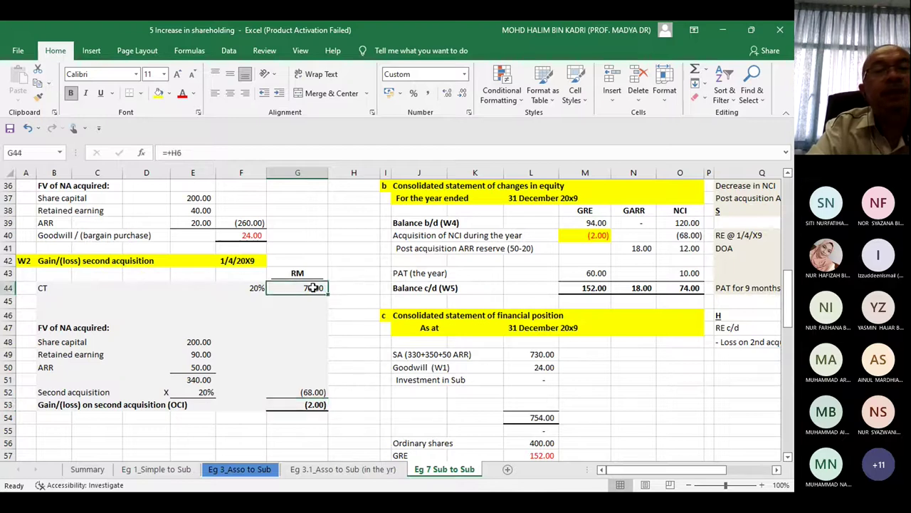
left_click(316, 388)
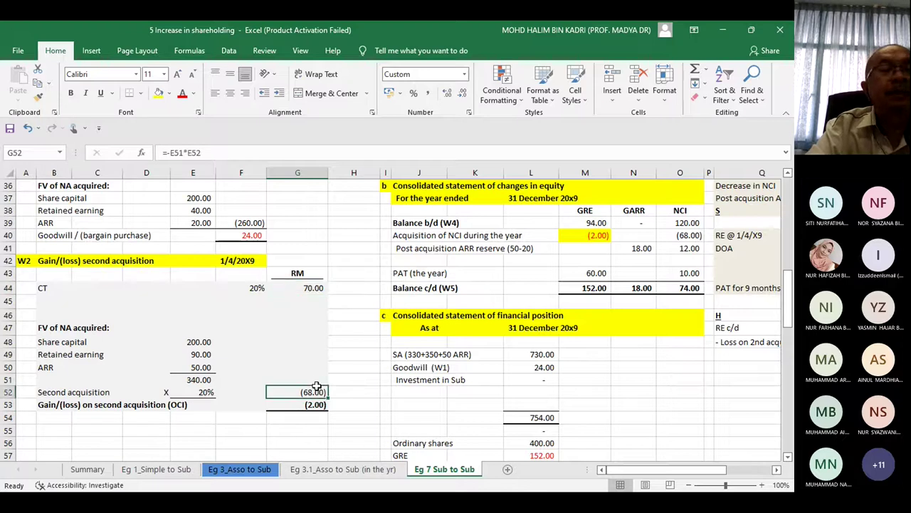
left_click(346, 311)
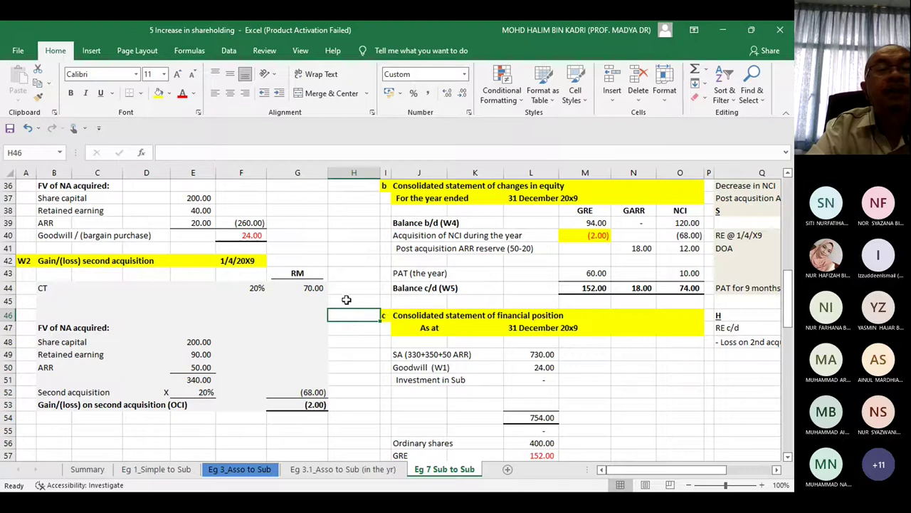
Step: Go back up to row 1 and across to column T to view the (W4) Analysis of financial statements @ b/d
left_click(353, 278)
key("Up")
key("Up")
key("Up")
key("Up")
key("Up")
key("Up")
key("Up")
key("Up")
key("Up")
key("Up")
key("Up")
key("Up")
key("Up")
key("Up")
key("Up")
key("Up")
key("Up")
key("Up")
key("Up")
key("Up")
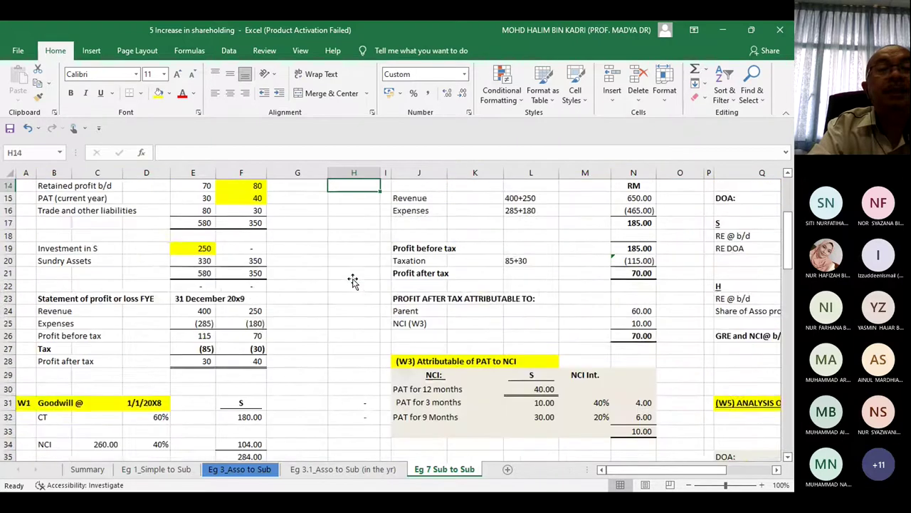
key("Up")
key("Up")
key("Up")
key("Up")
key("Up")
key("Up")
key("Up")
key("Up")
key("Up")
key("Up")
key("Up")
key("Up")
key("Up")
key("Right")
key("Right")
key("Right")
key("Right")
key("Right")
key("Right")
key("Right")
key("Right")
key("Right")
key("Right")
key("Right")
key("Right")
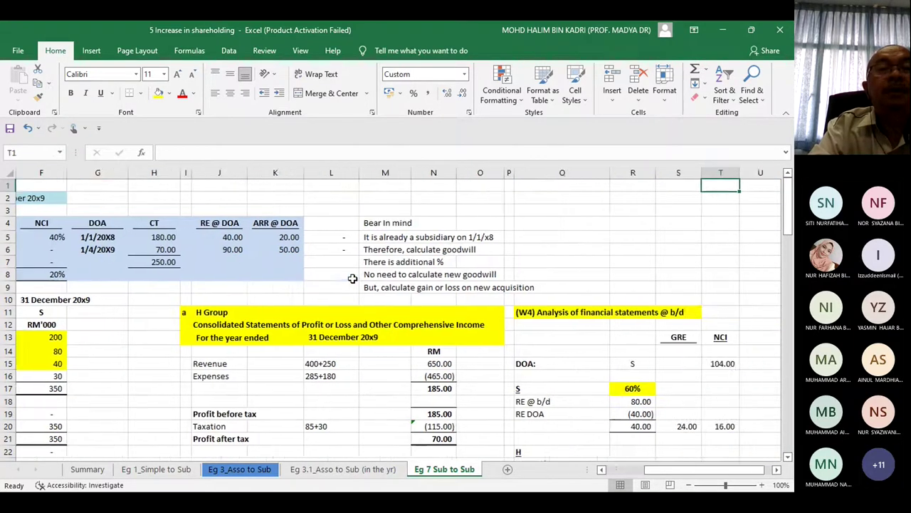
Step: Move down column U to bring the whole (W4) Analysis of financial statements @ b/d into view
key("Right")
key("Down")
key("Down")
key("Down")
key("Down")
key("Down")
key("Down")
key("Down")
key("Down")
key("Down")
key("Down")
key("Down")
key("Down")
key("Down")
key("Down")
key("Down")
key("Down")
key("Down")
key("Down")
key("Down")
key("Down")
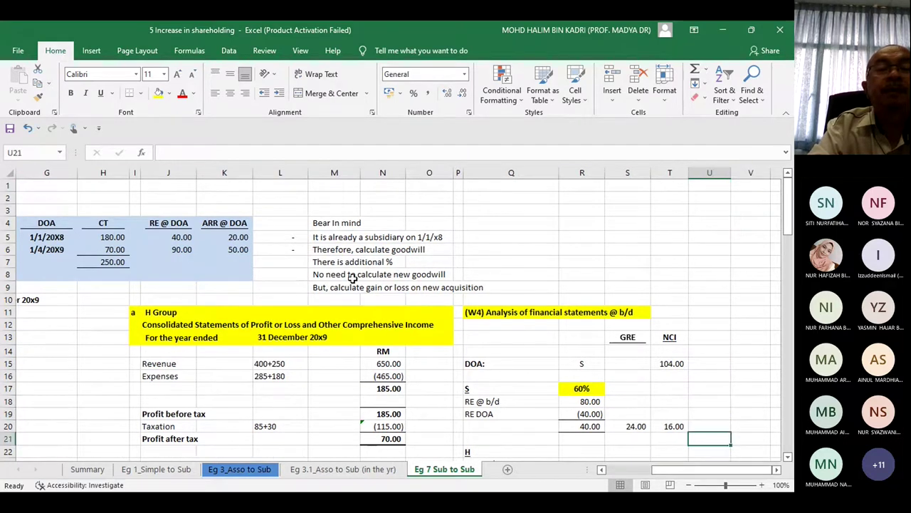
key("Down")
key("Down")
key("Down")
key("Down")
key("Down")
key("Down")
key("Down")
key("Down")
key("Down")
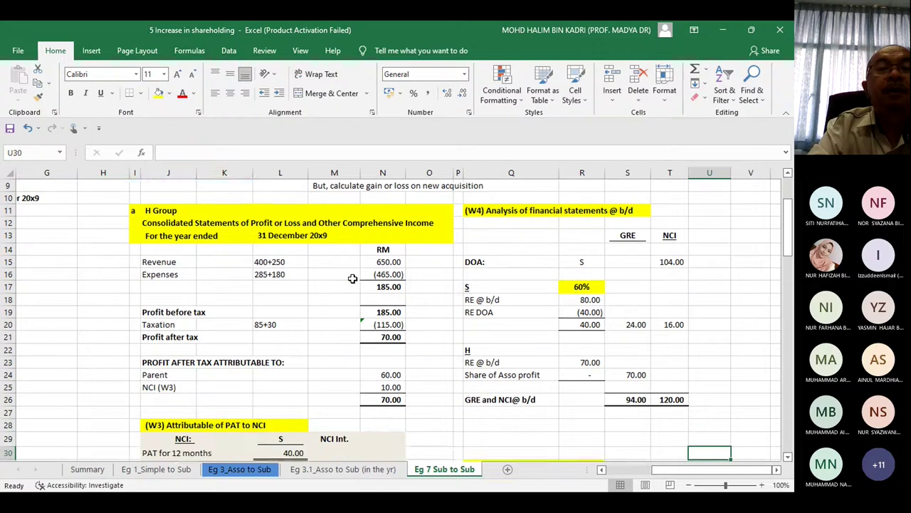
key("Down")
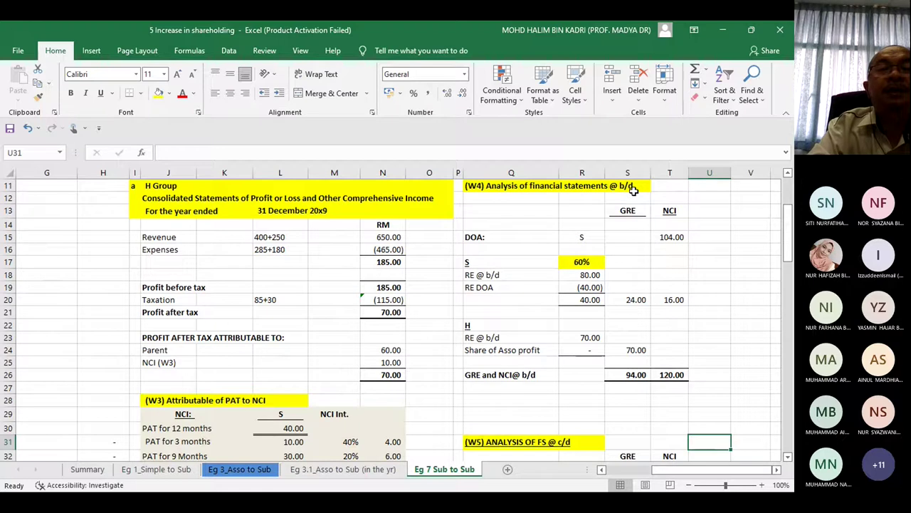
Step: Examine the W4 DOA row and S's retained earnings at b/d and DOA, through to the GRE and NCI shares in row 20
left_click(484, 237)
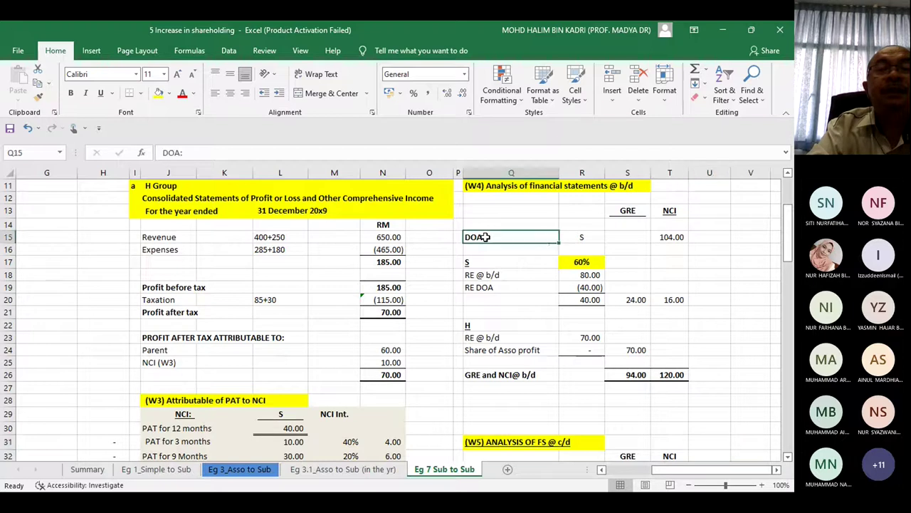
left_click(669, 238)
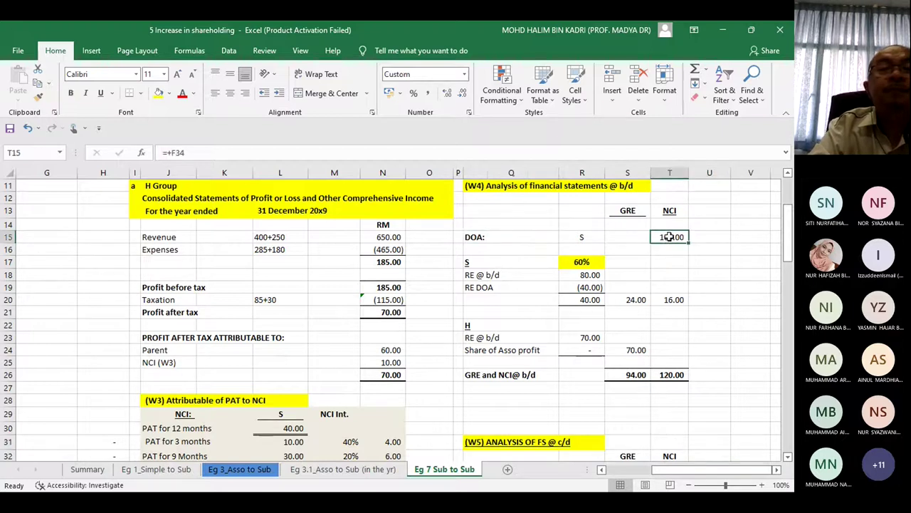
left_click(596, 275)
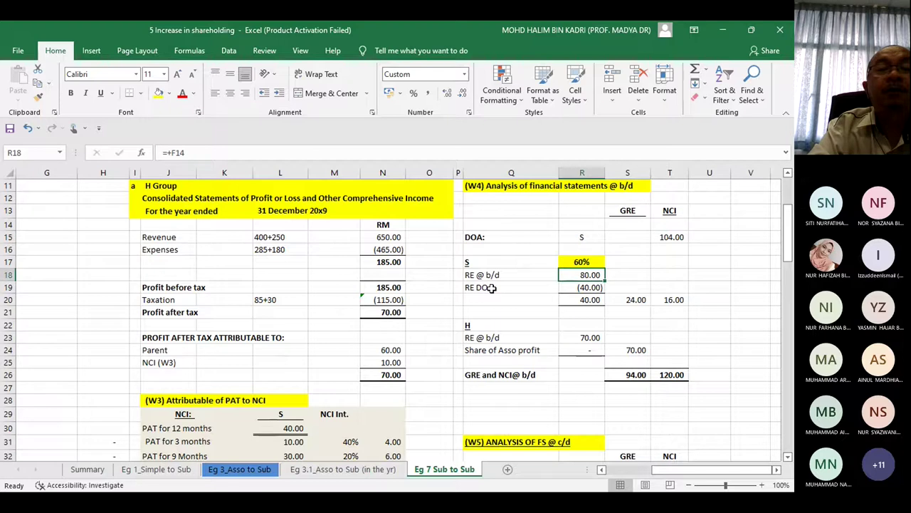
left_click(601, 286)
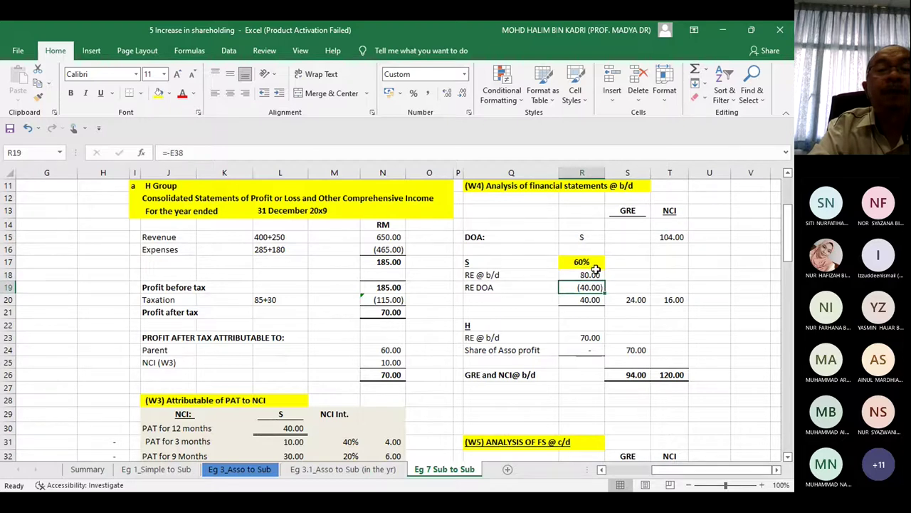
left_click(590, 300)
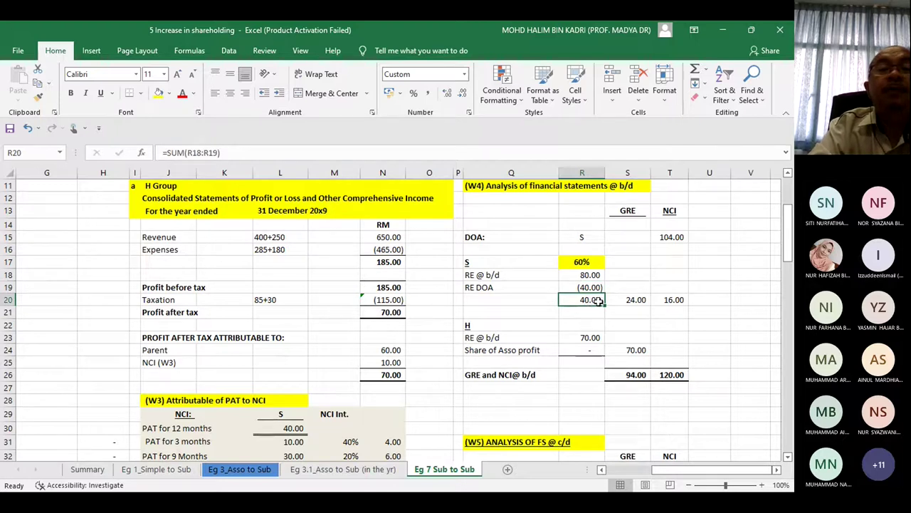
left_click(637, 300)
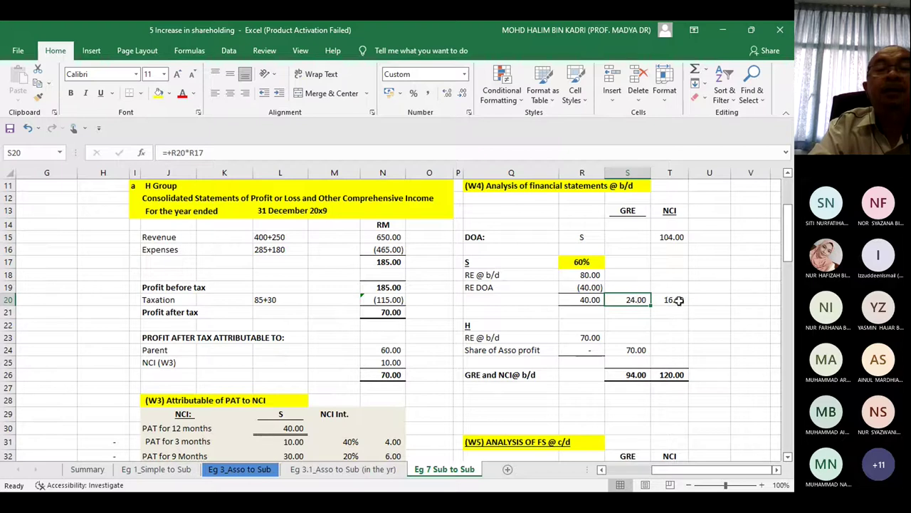
left_click(679, 300)
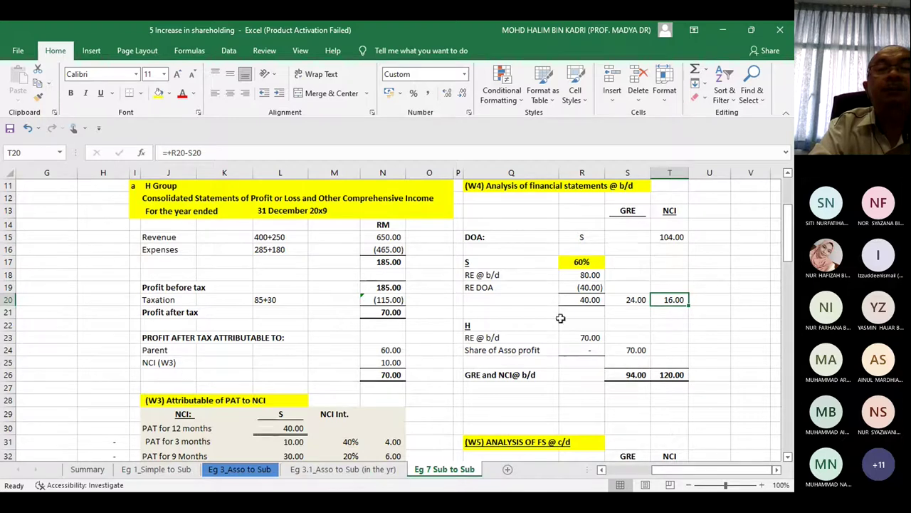
Step: Clear the Share of Asso profit label in Q24 and check the GRE and NCI @ b/d totals in row 26
left_click(481, 354)
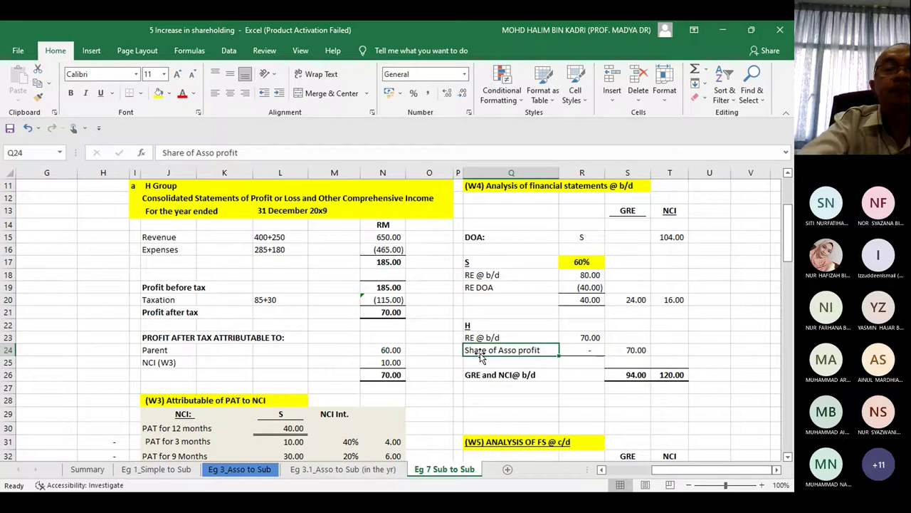
key("Delete")
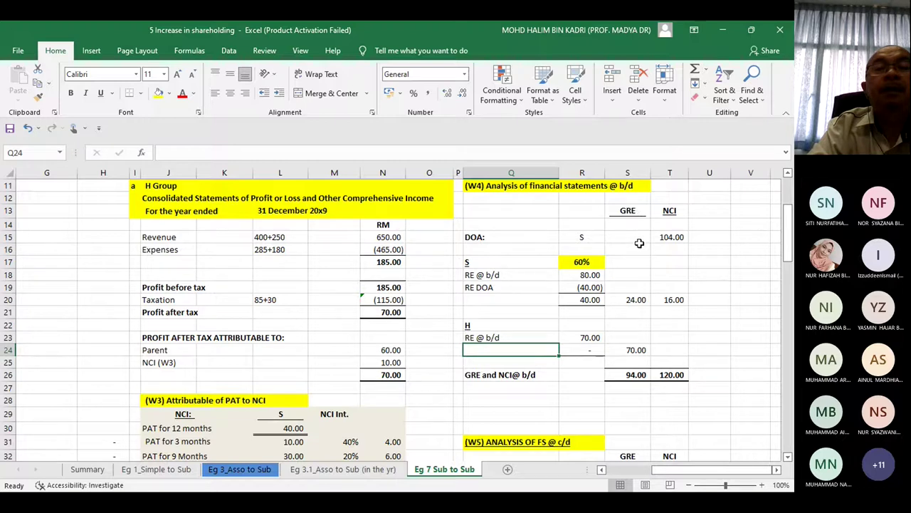
left_click(636, 381)
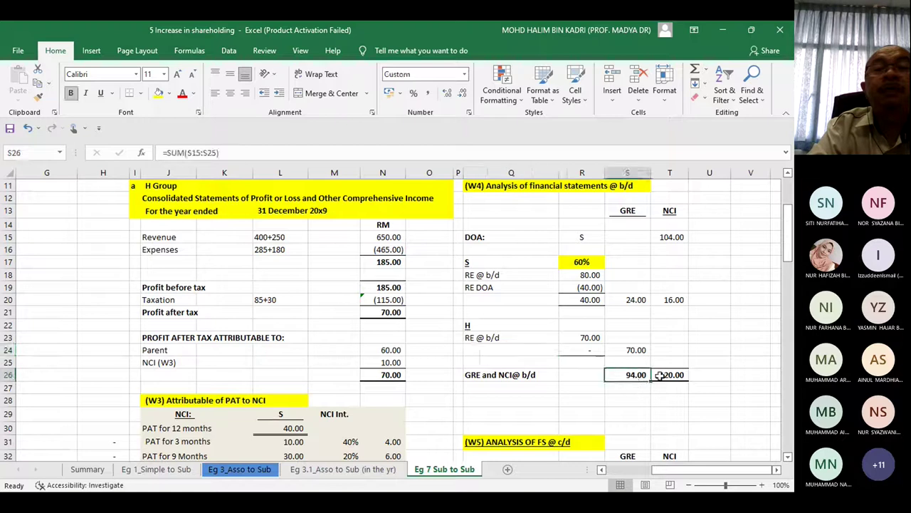
left_click(676, 376)
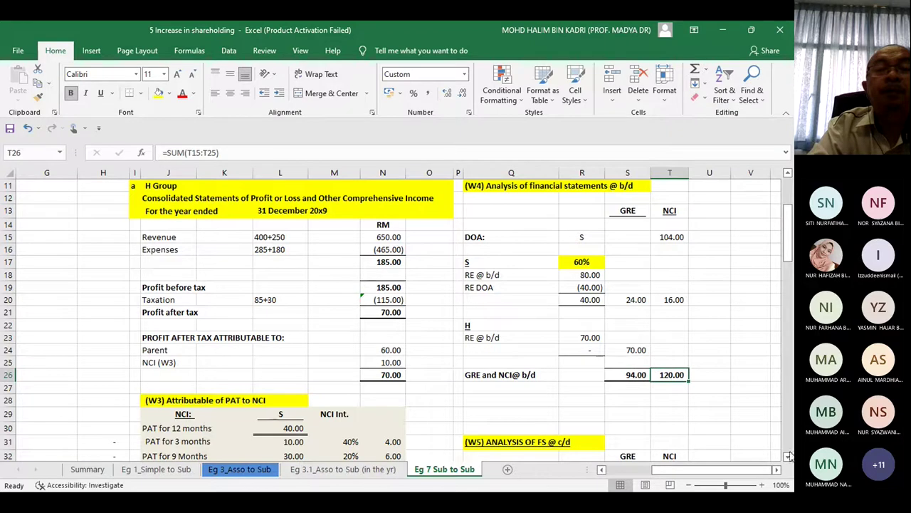
Step: Go to (W5) Analysis of FS @ c/d and check the NCI formulas for DOA in T35 and Decrease in NCI in T36
scroll(787, 454, "down", 14)
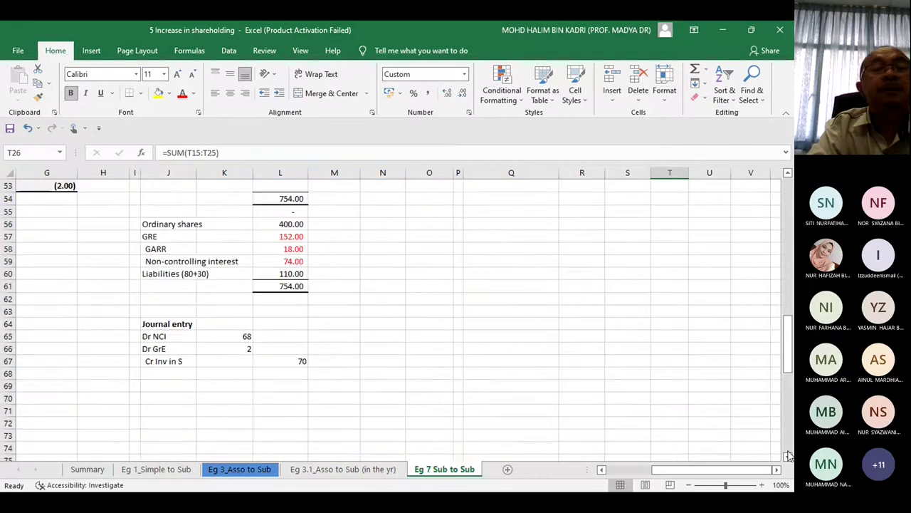
left_click_drag(788, 363, 791, 265)
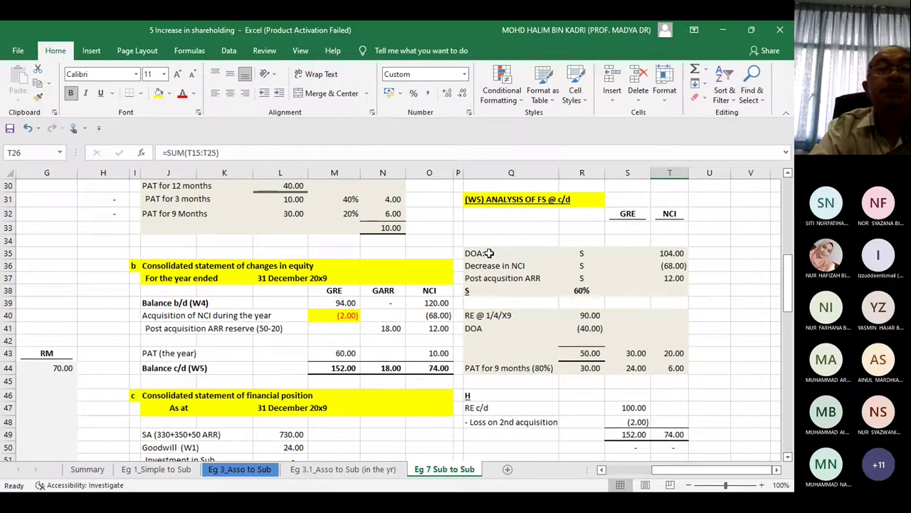
left_click(682, 254)
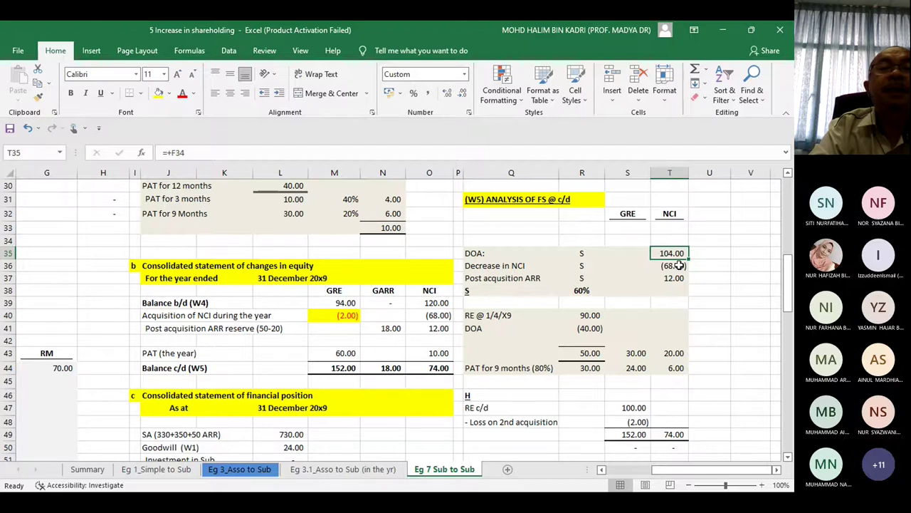
left_click(680, 265)
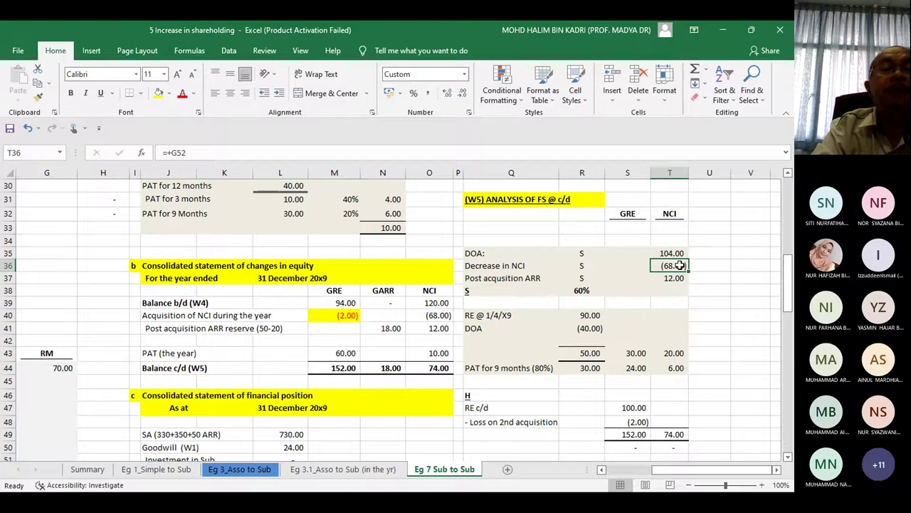
Step: Trace the Decrease in NCI back to its source, the second acquisition's share in G52 of W2, and view the gain/(loss) beneath it
key("Left")
key("Left")
key("Left")
key("Left")
key("Left")
key("Left")
key("Left")
key("Left")
key("Left")
key("Left")
key("Left")
key("Left")
key("Left")
key("Left")
key("Left")
key("Left")
key("Left")
key("Left")
key("Left")
key("Down")
key("Down")
key("Down")
key("Down")
key("Down")
key("Down")
key("Down")
key("Down")
key("Down")
key("Down")
key("Down")
key("Down")
key("Down")
key("Down")
key("Down")
key("Down")
key("Down")
key("Down")
key("Down")
key("Down")
key("Up")
key("Up")
key("Up")
key("Up")
key("Up")
key("Up")
key("Up")
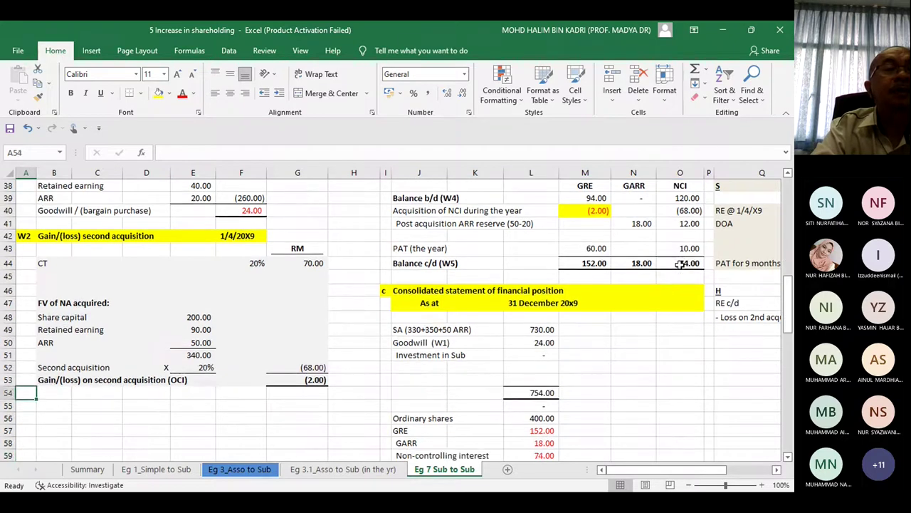
key("Right")
key("Right")
key("Right")
key("Right")
key("Right")
key("Right")
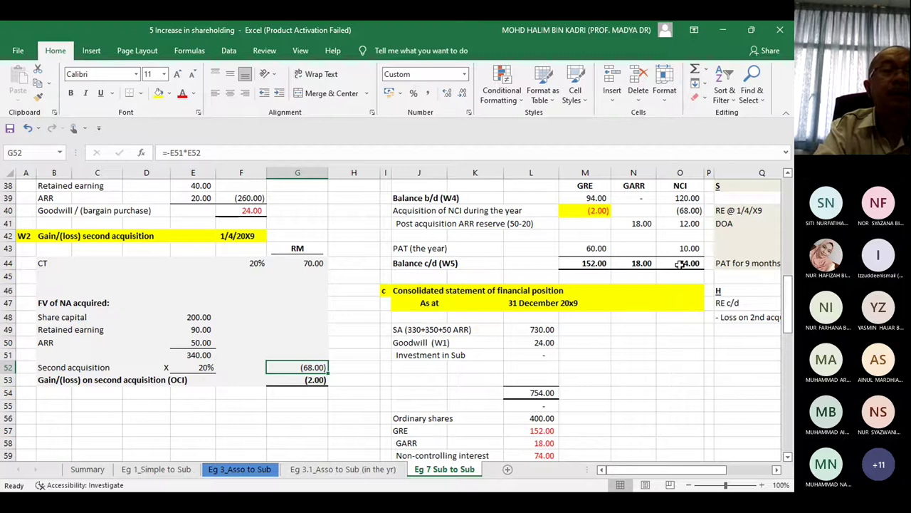
key("Down")
key("Down")
key("Down")
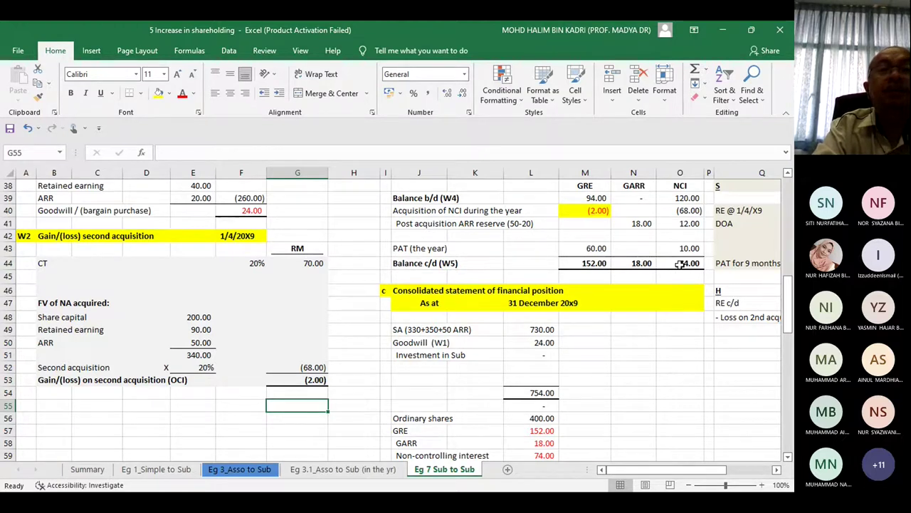
Step: Return from W2 to the Decrease in NCI amount in T36 of the W5 analysis
key("Up")
key("Up")
key("Up")
key("Up")
key("Up")
key("Up")
key("Up")
key("Up")
key("Up")
key("Up")
key("Up")
key("Up")
key("Up")
key("Up")
key("Up")
key("Up")
key("Up")
key("Up")
key("Up")
key("Up")
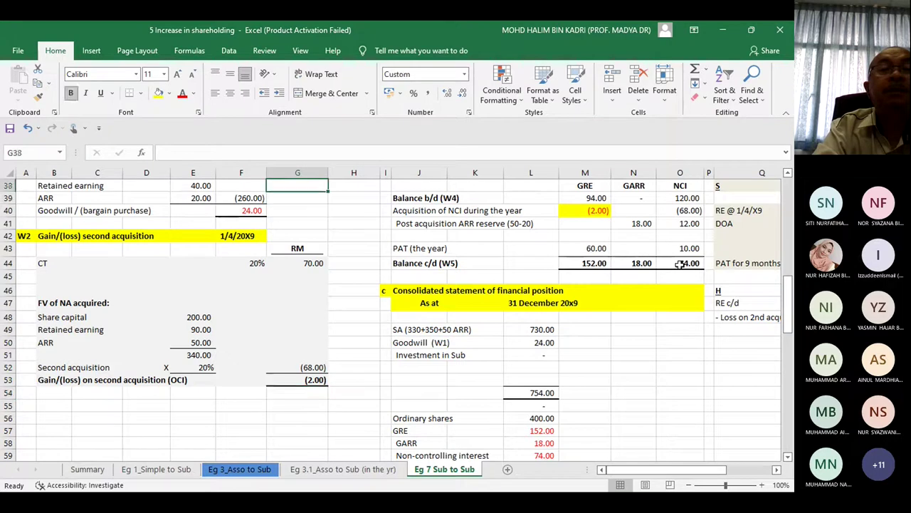
key("Right")
key("Right")
key("Right")
key("Right")
key("Right")
key("Right")
key("Right")
key("Right")
key("Right")
key("Right")
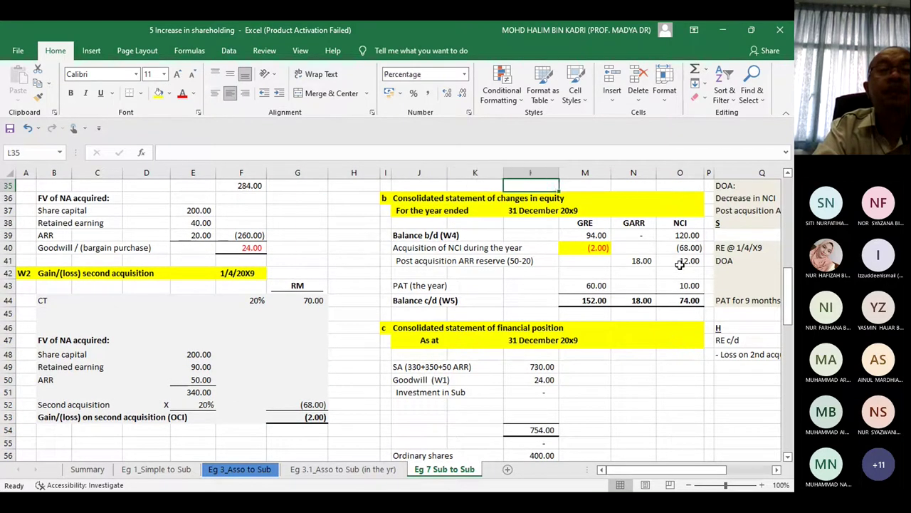
key("Right")
key("Right")
key("Right")
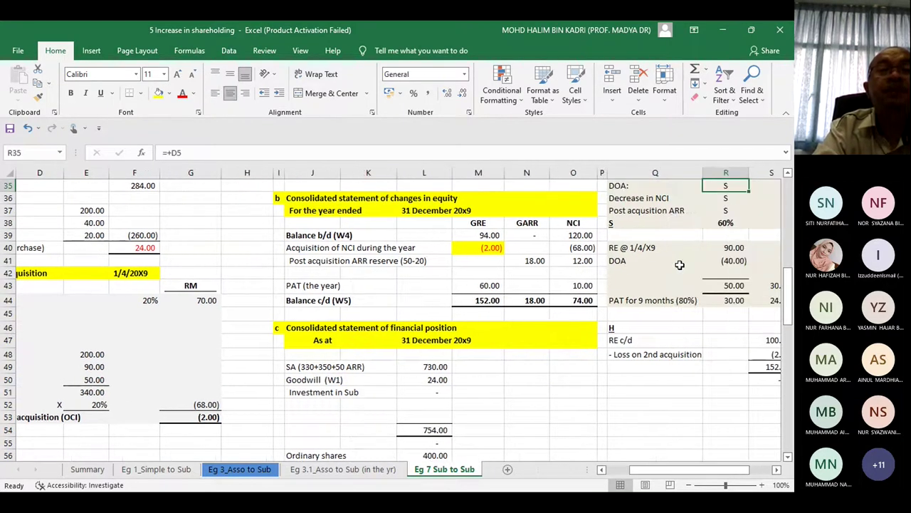
key("Up")
key("Up")
key("Down")
key("Down")
key("Up")
key("Up")
key("Up")
key("Up")
key("Down")
key("Down")
key("Down")
key("Down")
key("Down")
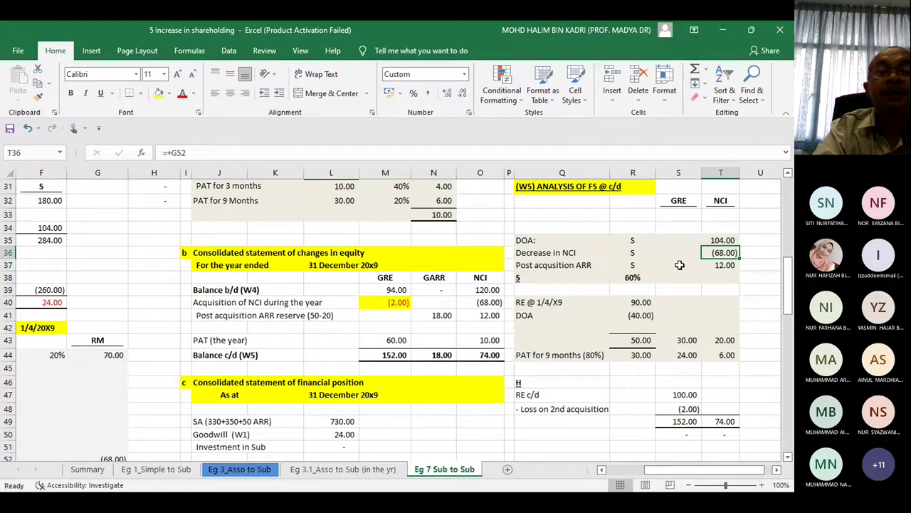
Step: Colour the Post acquisition ARR amount in T37 red
key("Down")
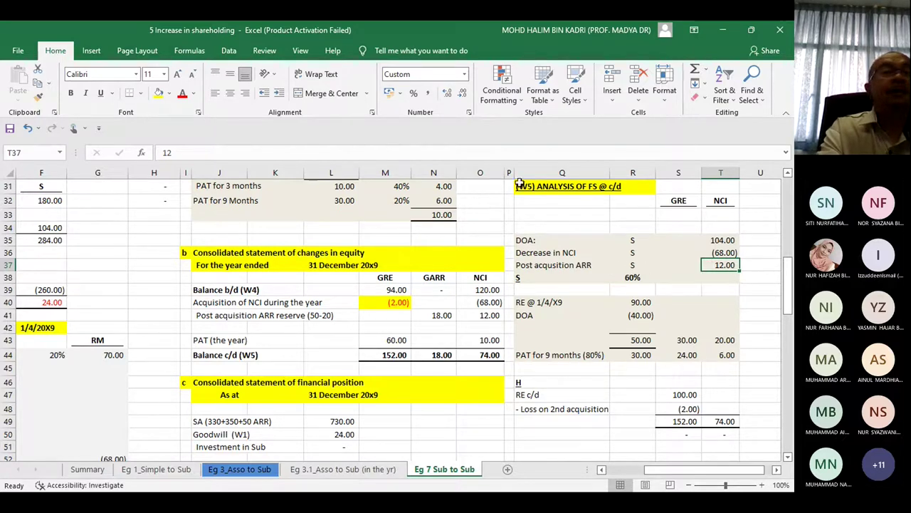
left_click(182, 95)
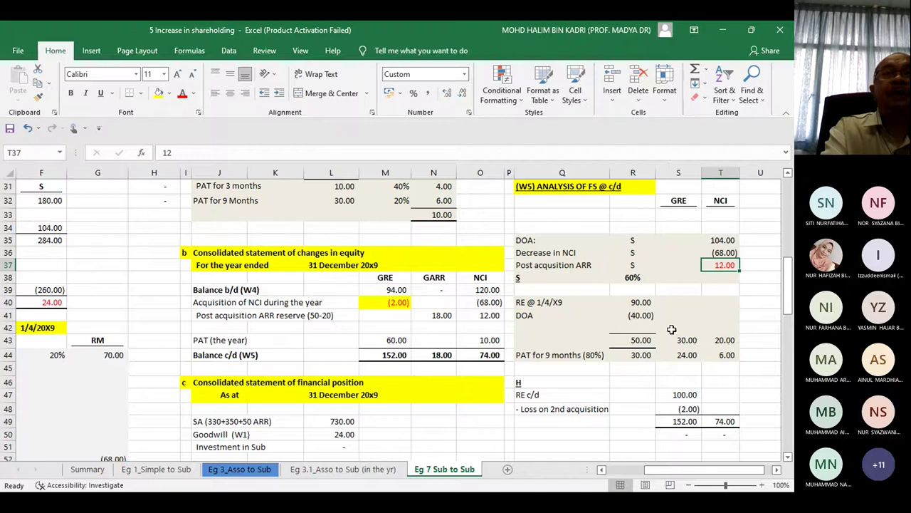
Step: Examine the W5 retained earnings at 1/4/X9 less DOA in column R, the subtotal in R43 and the NCI share in T43
left_click_drag(671, 329, 678, 303)
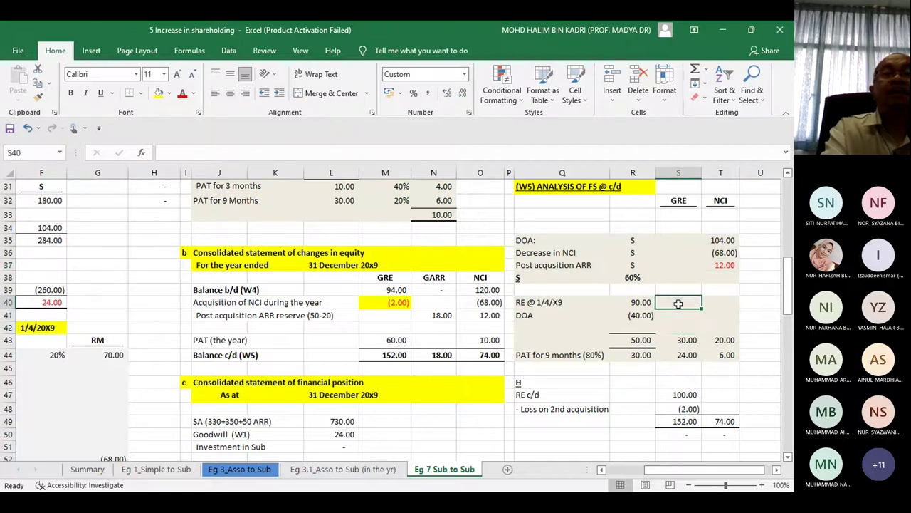
left_click(678, 315)
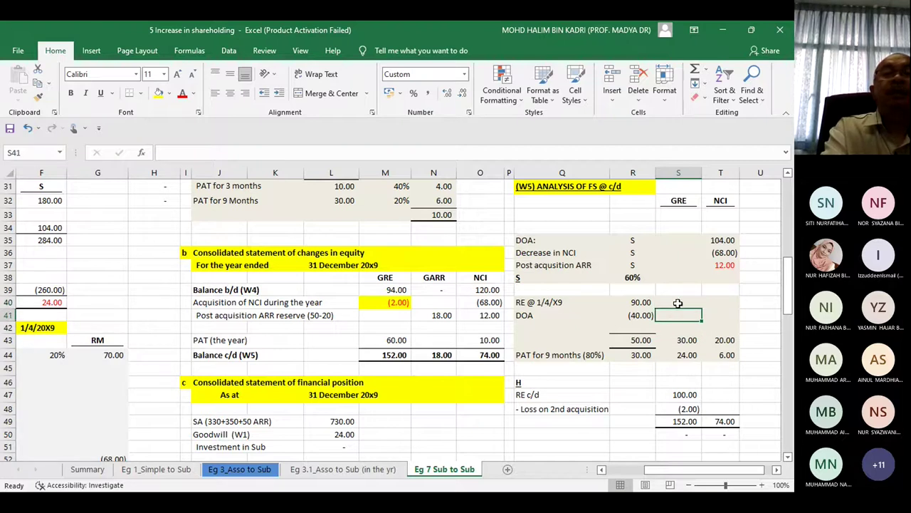
left_click(678, 303)
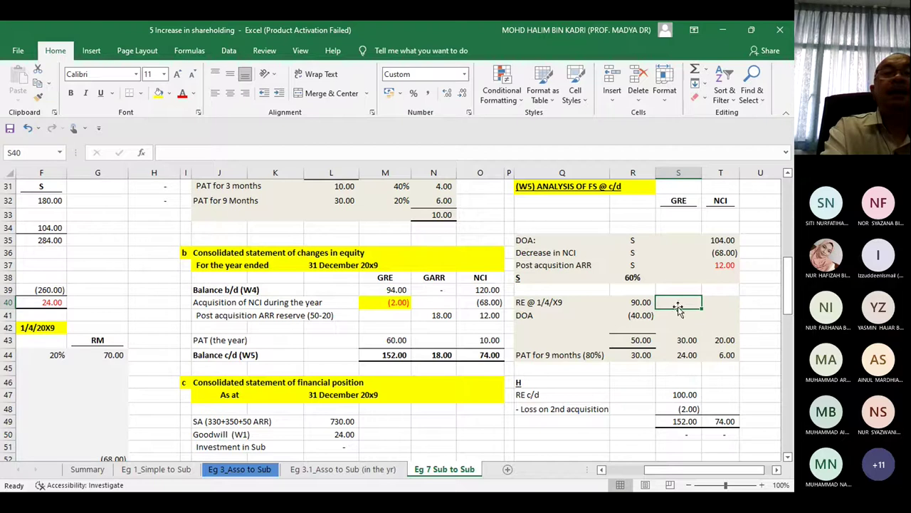
left_click(678, 313)
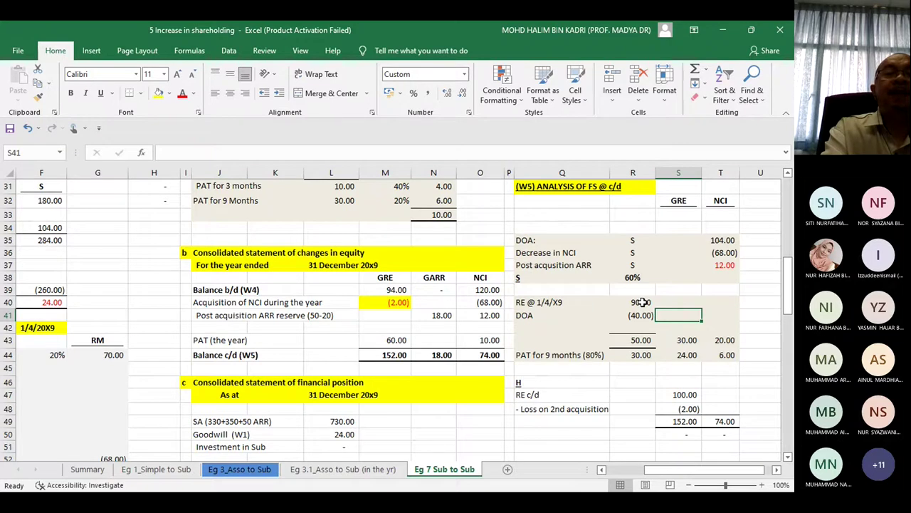
left_click(642, 302)
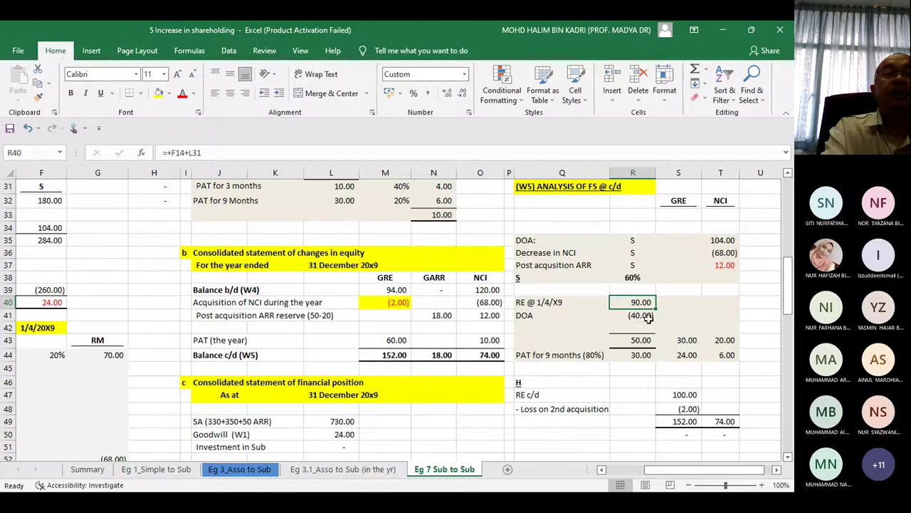
left_click(645, 339)
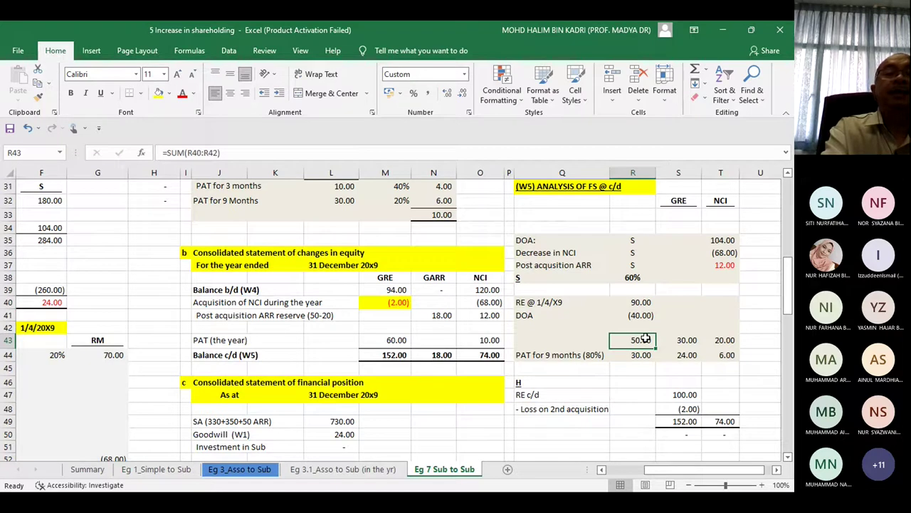
left_click(721, 340)
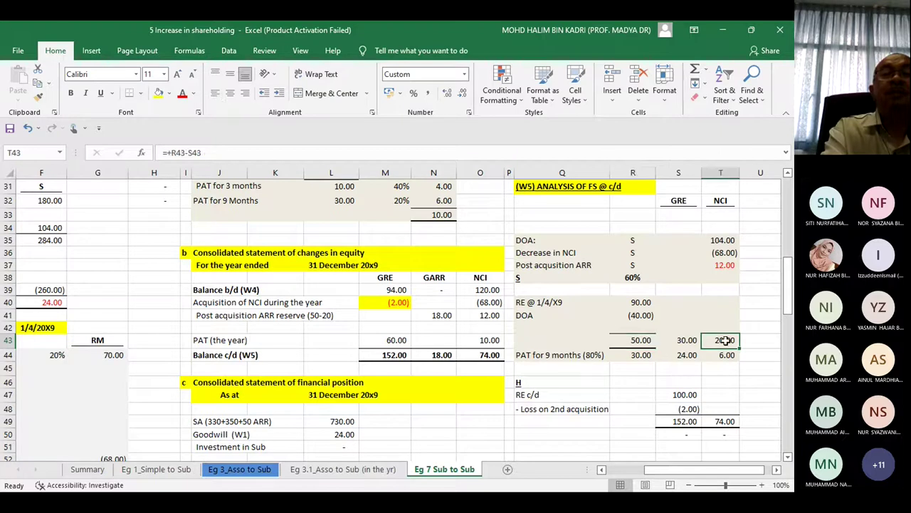
left_click(644, 339)
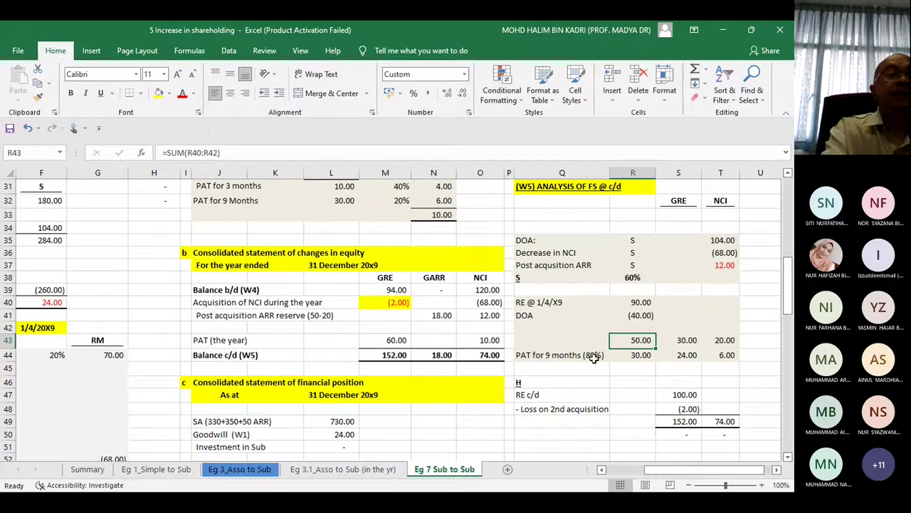
Step: Locate S's current-year profit after tax in F28 of the statement of profit or loss
left_click(112, 241)
key("Left")
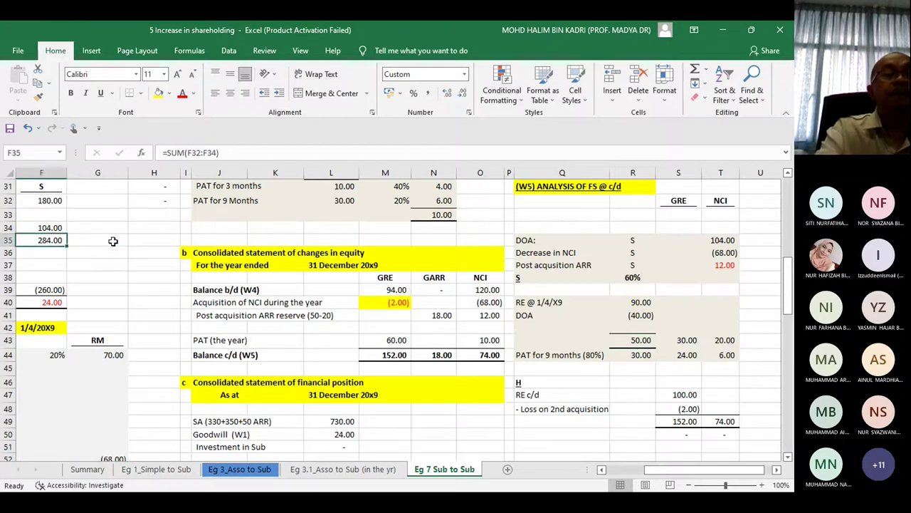
key("Home")
key("Up")
key("Up")
key("Up")
key("Up")
key("Up")
key("Up")
key("Up")
key("Up")
key("Up")
key("Up")
key("Up")
key("Up")
key("Up")
key("Up")
key("Up")
key("Up")
key("Up")
key("Up")
key("Up")
key("Up")
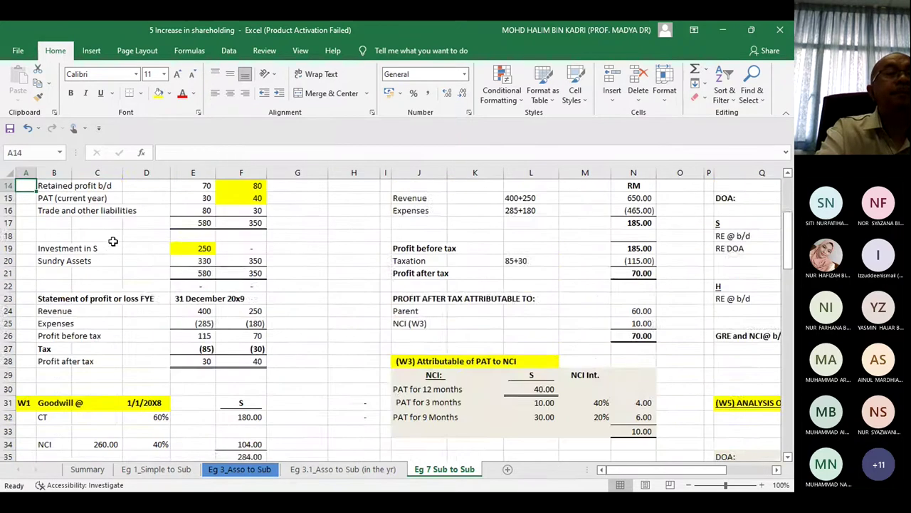
key("Up")
key("Up")
key("Up")
key("Up")
key("Up")
key("Up")
key("Up")
key("Up")
key("Up")
key("Up")
key("Up")
key("Up")
key("Up")
key("Down")
key("Down")
key("Down")
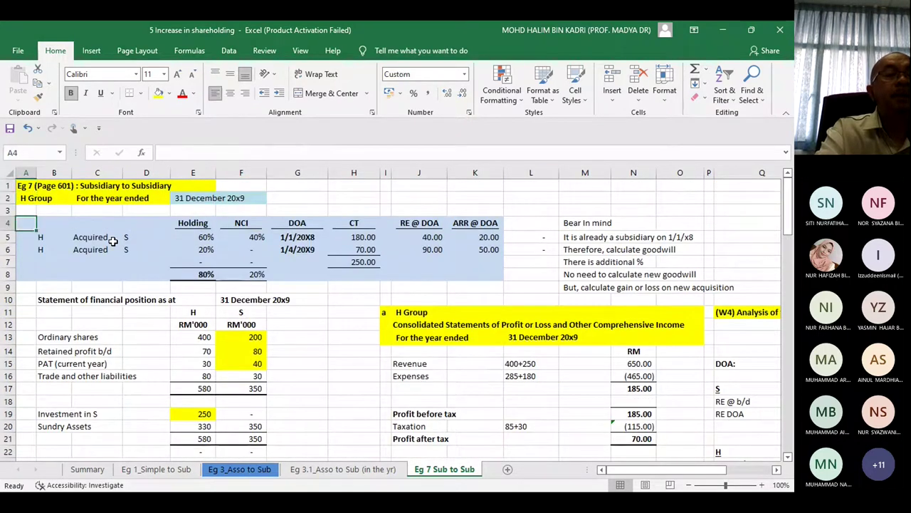
key("Down")
key("Down")
key("Down")
key("Down")
key("Down")
key("Down")
key("Down")
key("Down")
key("Down")
key("Down")
key("Down")
key("Down")
key("Down")
key("Down")
key("Down")
key("Down")
key("Down")
key("Down")
key("Down")
key("Down")
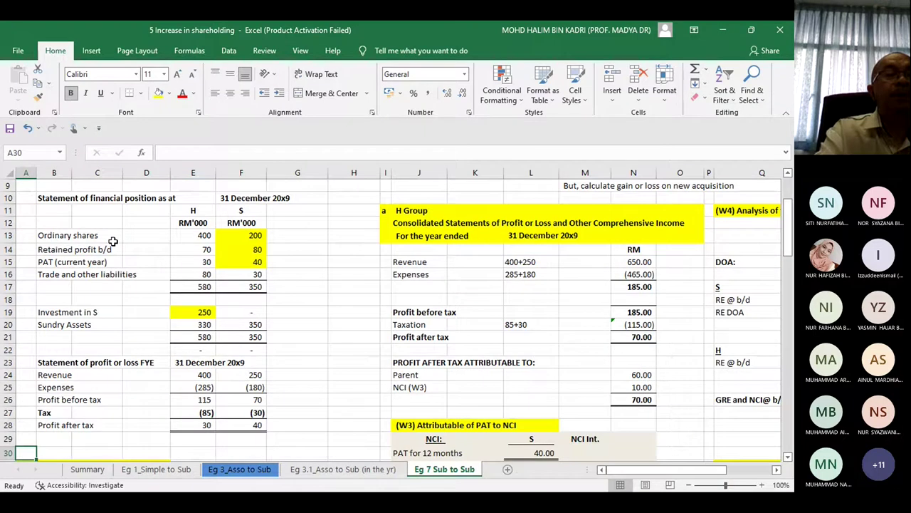
left_click(255, 424)
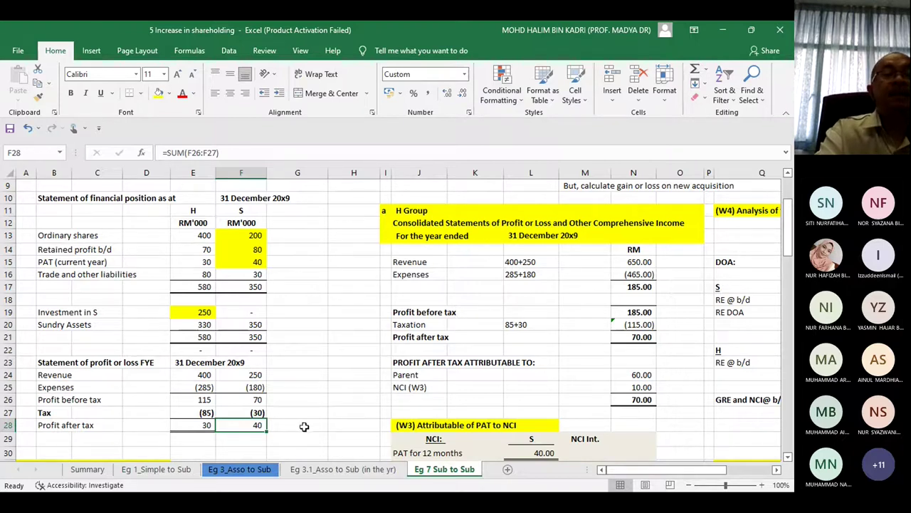
Step: Return to the W5 analysis and select the PAT for 9 months amount in R44
key("Right")
key("Right")
key("Right")
key("Right")
key("Right")
key("Right")
key("Right")
key("Right")
key("Right")
key("Right")
key("Right")
key("Right")
key("Right")
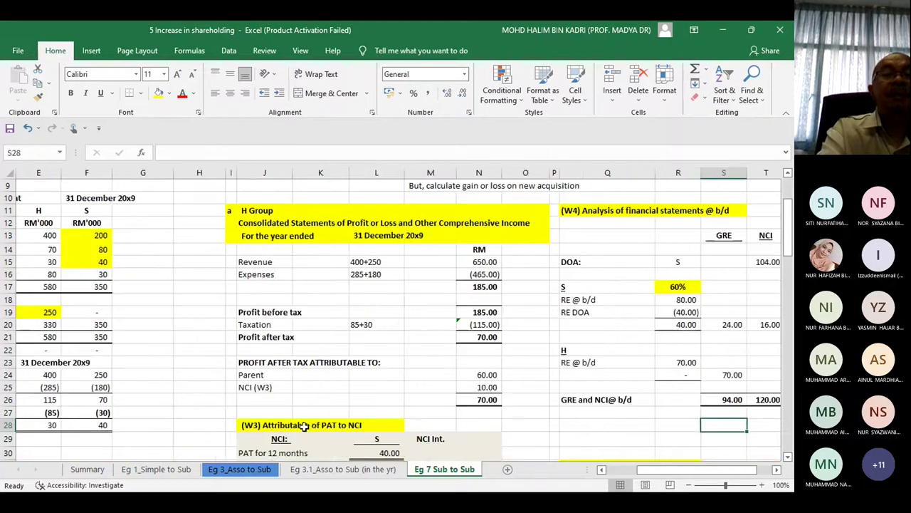
key("Right")
key("Right")
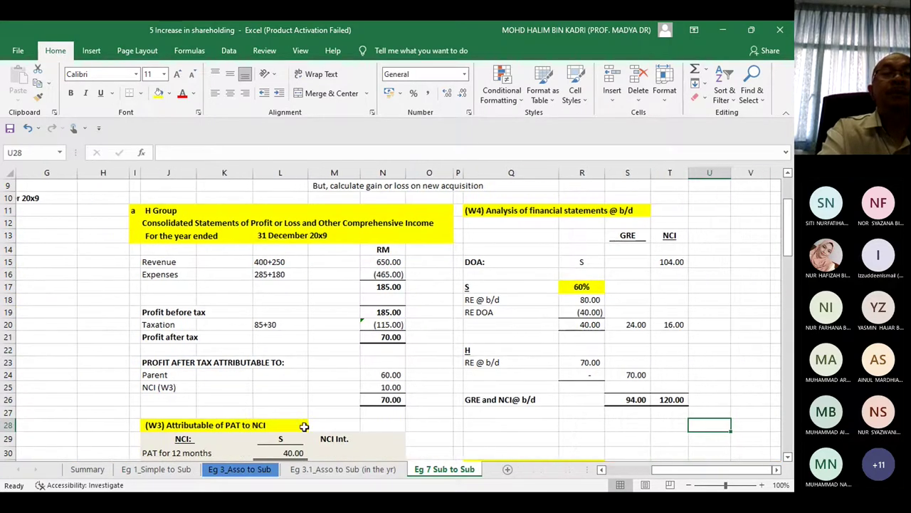
key("Down")
key("Down")
key("Down")
key("Down")
key("Down")
key("Down")
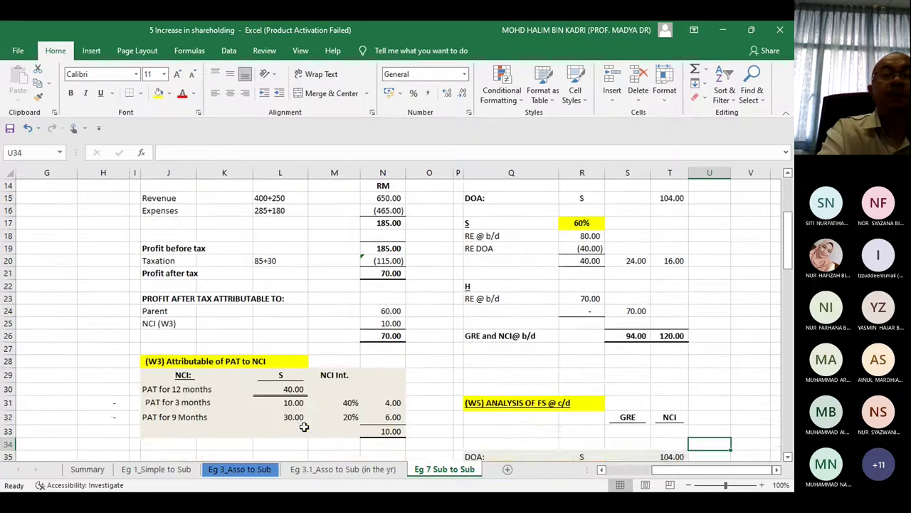
key("Down")
key("Down")
key("Down")
key("Down")
key("Down")
key("Down")
key("Down")
key("Down")
key("Down")
key("Down")
key("Down")
key("Down")
key("Down")
key("Up")
key("Up")
key("Up")
key("Left")
key("Left")
key("Left")
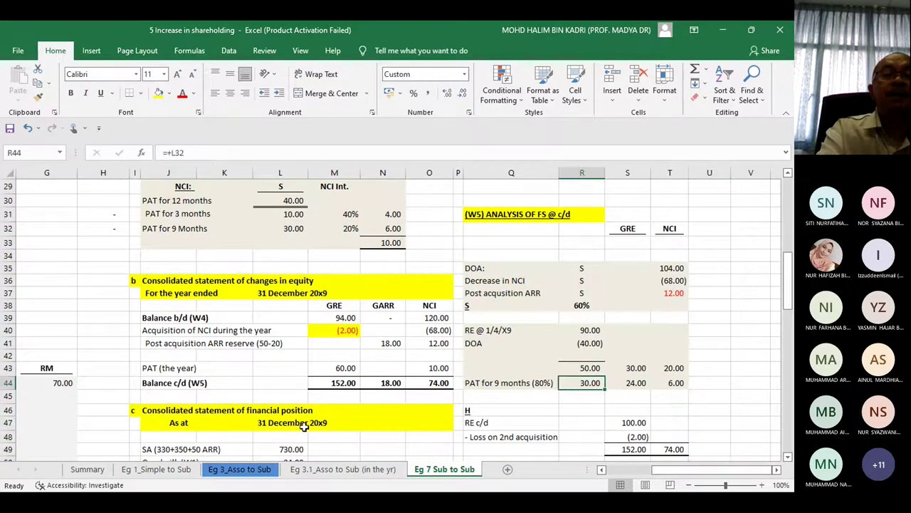
Step: Examine the W5 PAT for 9 months (80%) label in Q44 and its split between GRE and NCI in S44 and T44
key("Left")
key("Right")
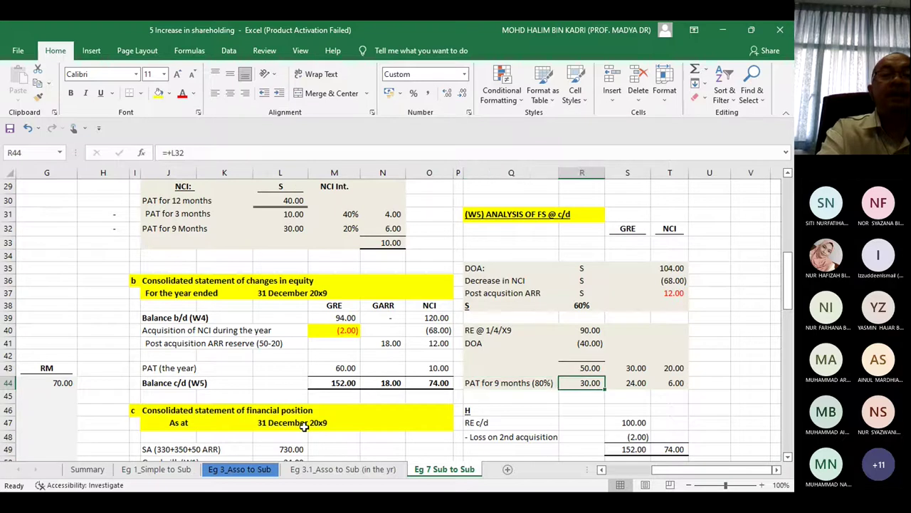
key("Left")
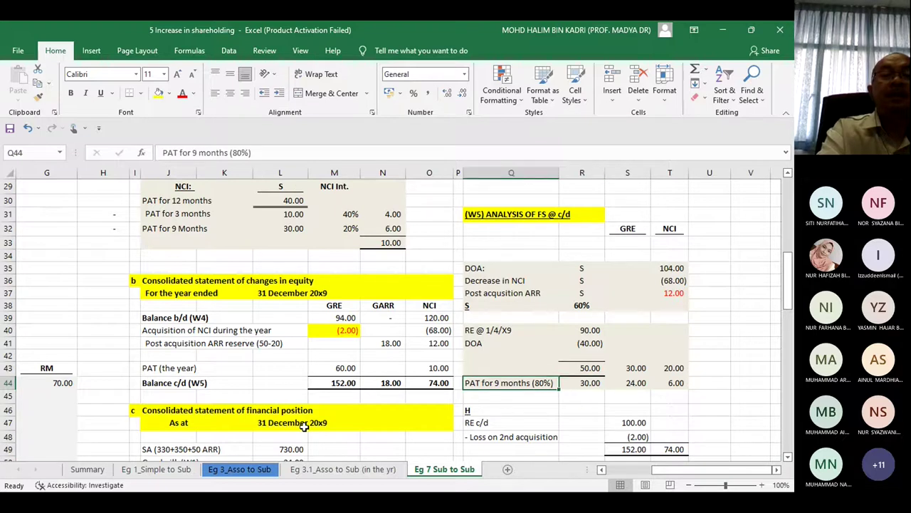
key("Right")
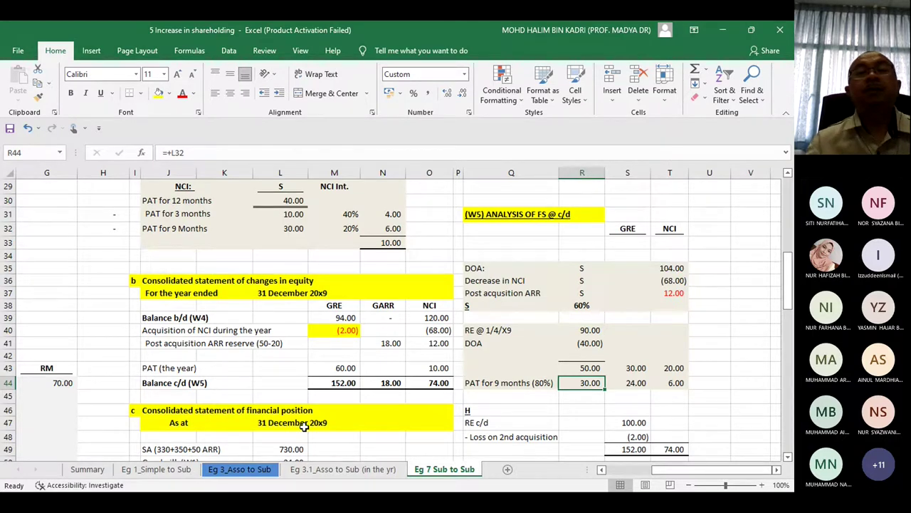
key("Right")
key("Right")
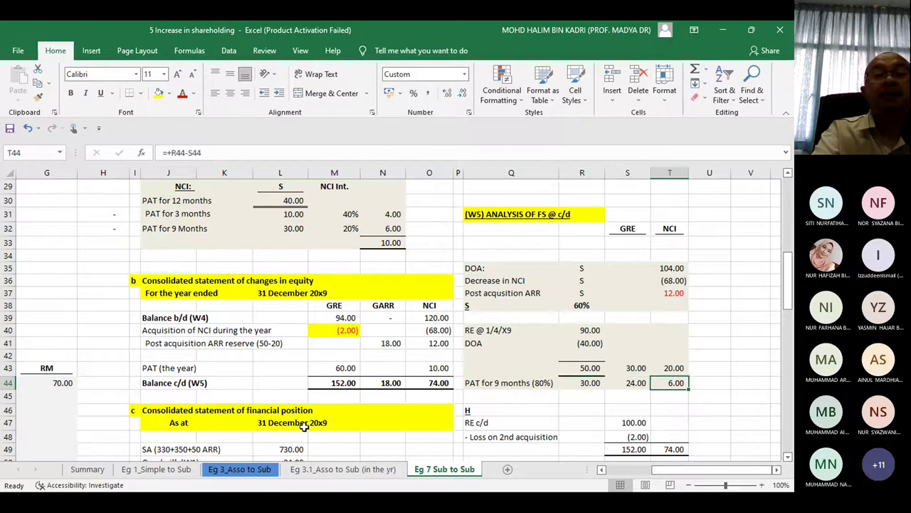
Step: Review the NCI column of the W5 analysis around the PAT for 9 months and retained earnings rows
key("Down")
key("Down")
key("Down")
key("Down")
key("Down")
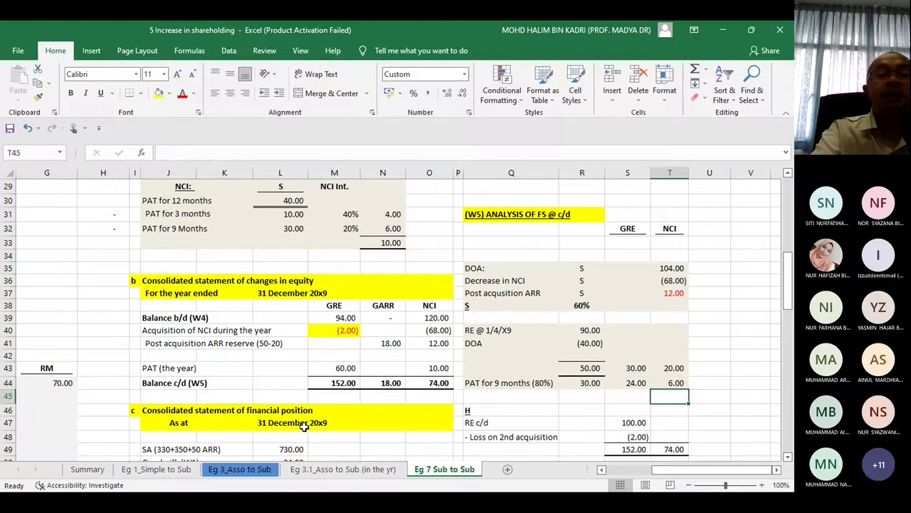
key("Up")
key("Up")
key("Up")
key("Up")
key("Up")
key("Up")
key("Up")
key("Up")
key("Up")
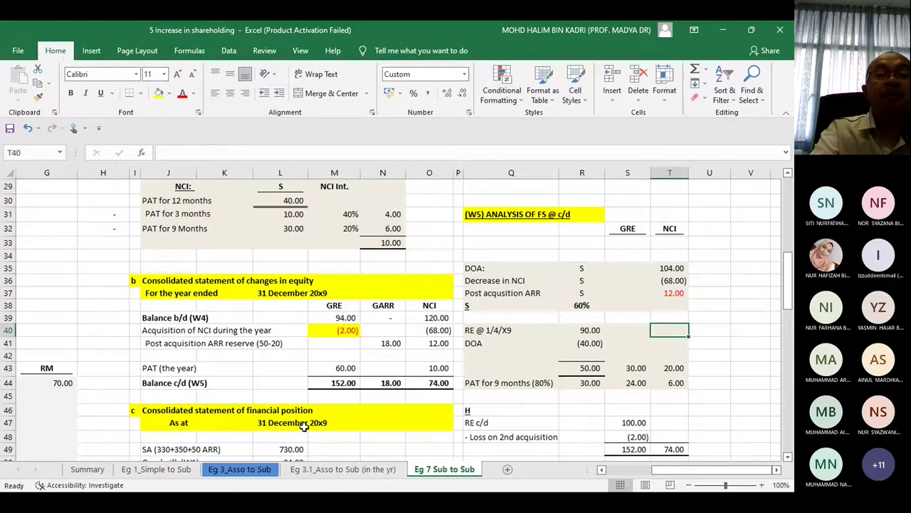
Step: Review the W5 rows for S from RE @ 1/4/X9 in Q40 down to PAT for 9 months in Q44
key("Left")
key("Left")
key("Left")
key("Left")
key("Right")
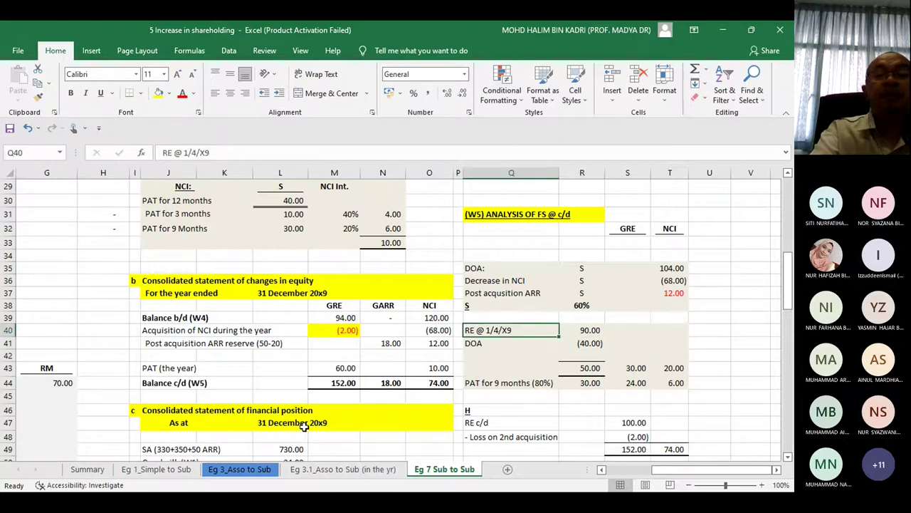
key("Down")
key("Down")
key("Down")
key("Down")
key("Up")
key("Up")
key("Up")
key("Up")
key("Down")
key("Down")
key("Down")
key("Down")
key("Up")
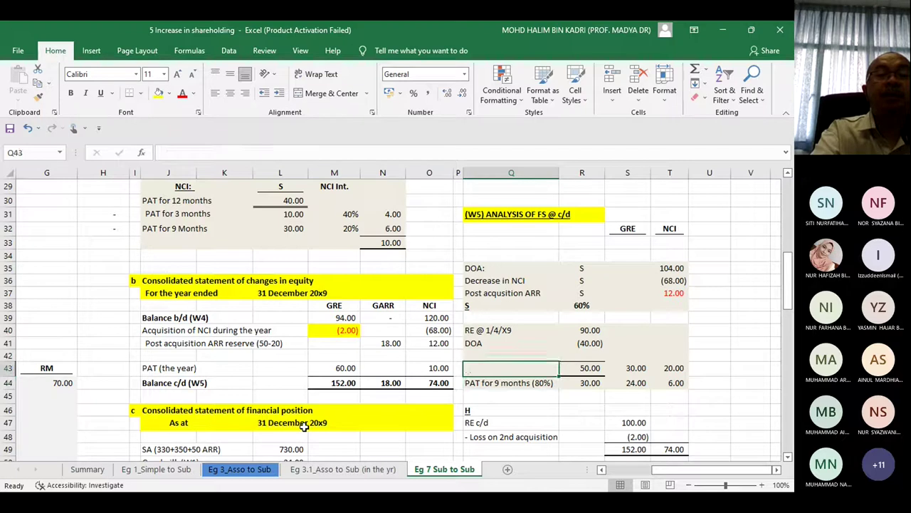
key("Up")
key("Up")
key("Up")
Step: Move on to the H section of the W5 analysis and select its RE c/d line in Q47
key("Down")
key("Down")
key("Down")
key("Down")
key("Down")
key("Down")
key("Down")
key("Down")
key("Down")
key("Down")
key("Down")
key("Down")
key("Up")
key("Up")
key("Up")
key("Up")
key("Up")
key("Up")
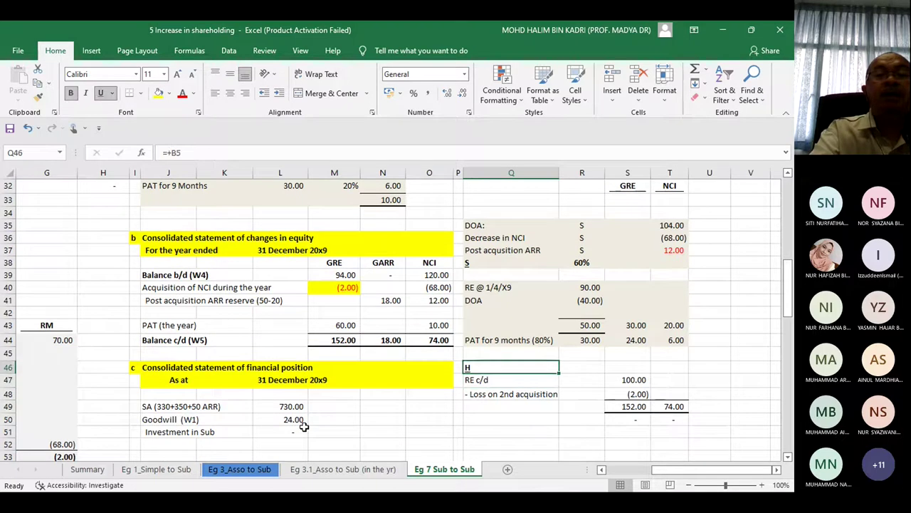
key("Down")
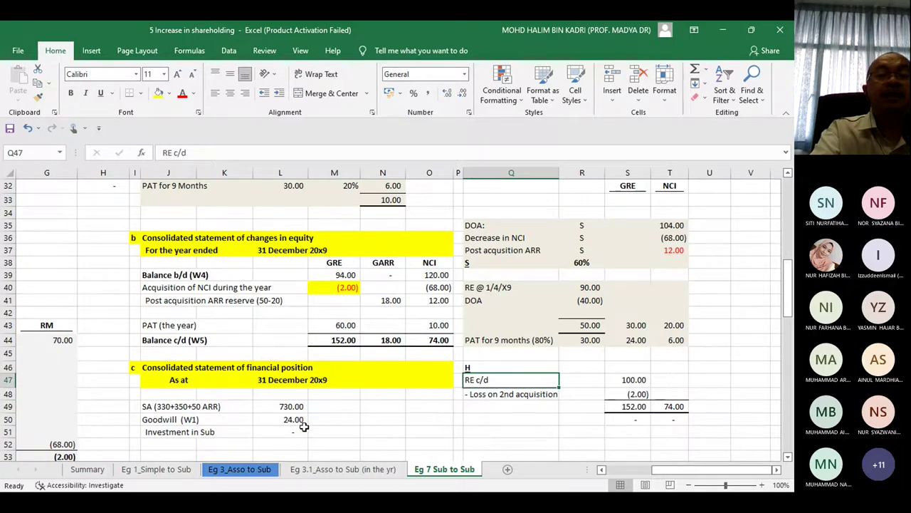
Step: Examine the loss on 2nd acquisition in Q48 and S48 and the closing GRE and NCI totals in S49 and T49
key("Right")
key("Right")
key("Down")
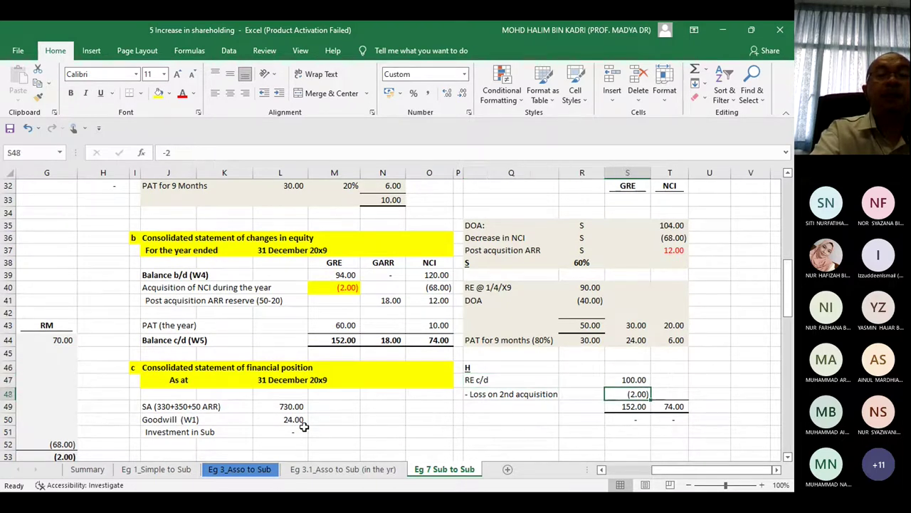
key("Left")
key("Left")
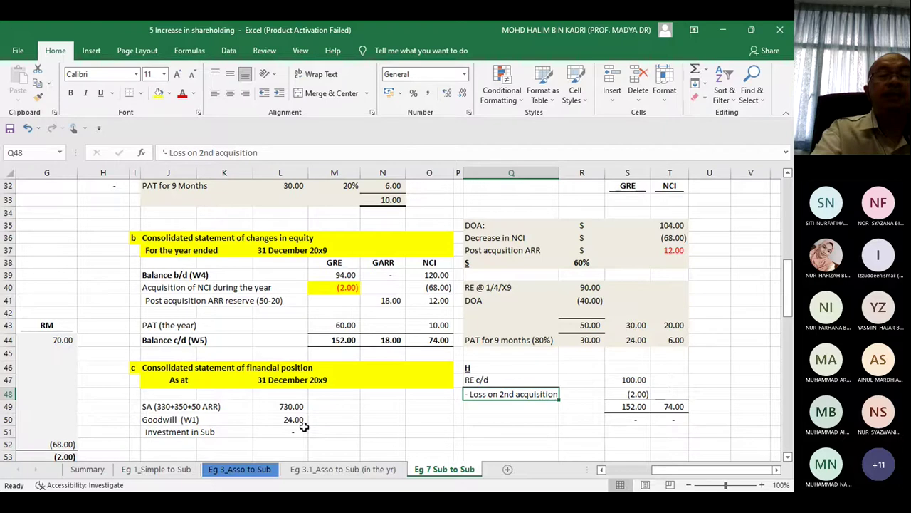
key("Right")
key("Right")
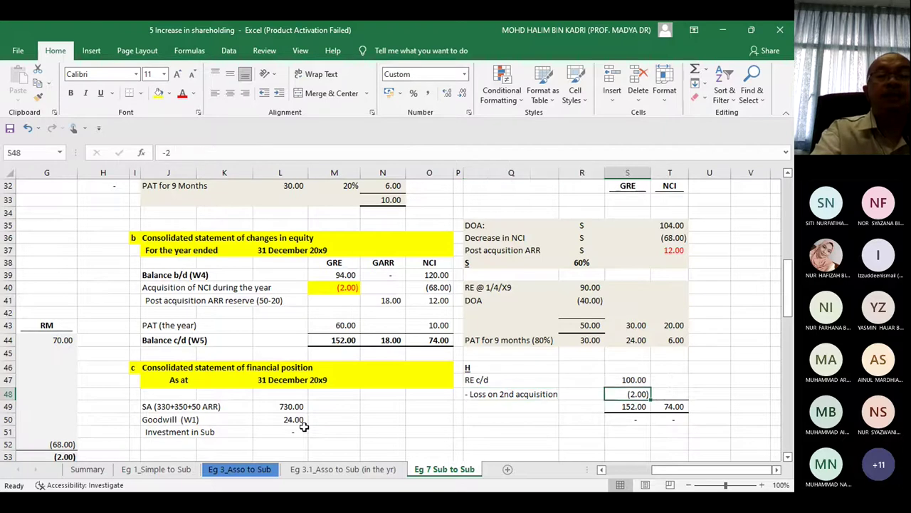
key("Left")
key("Left")
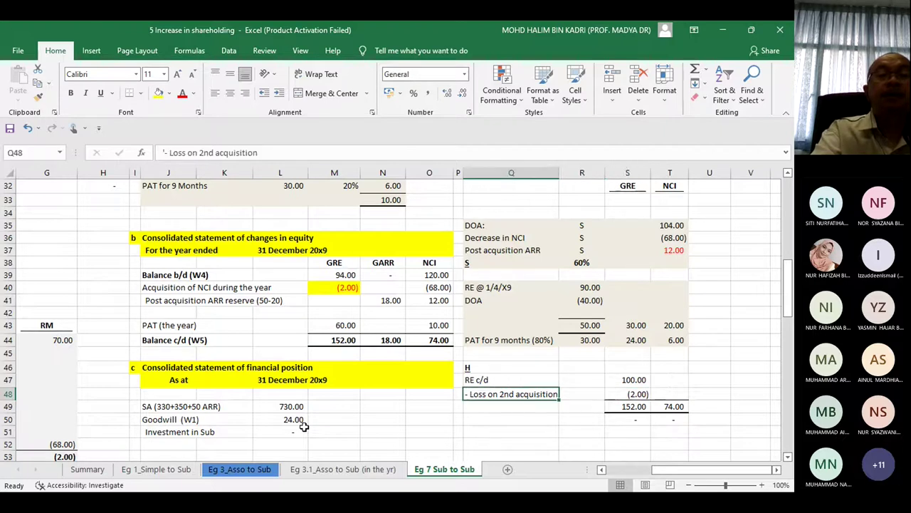
key("Right")
key("Right")
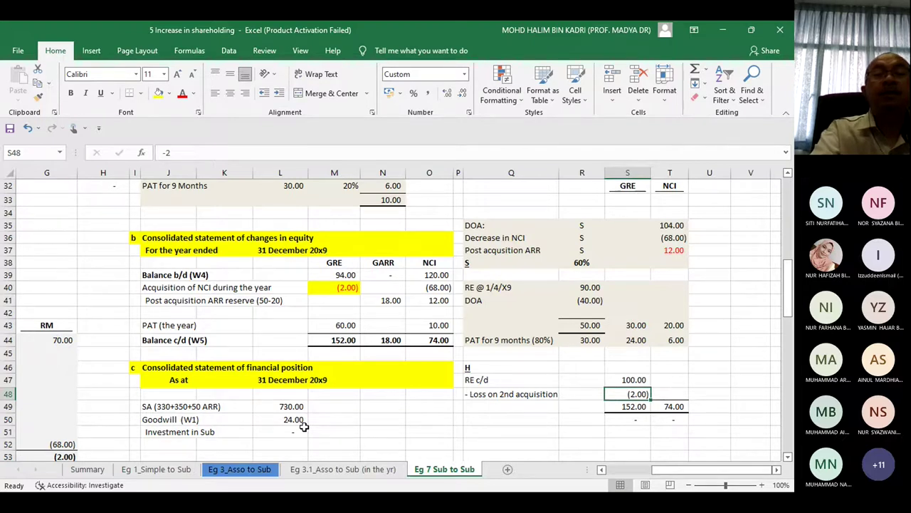
key("Down")
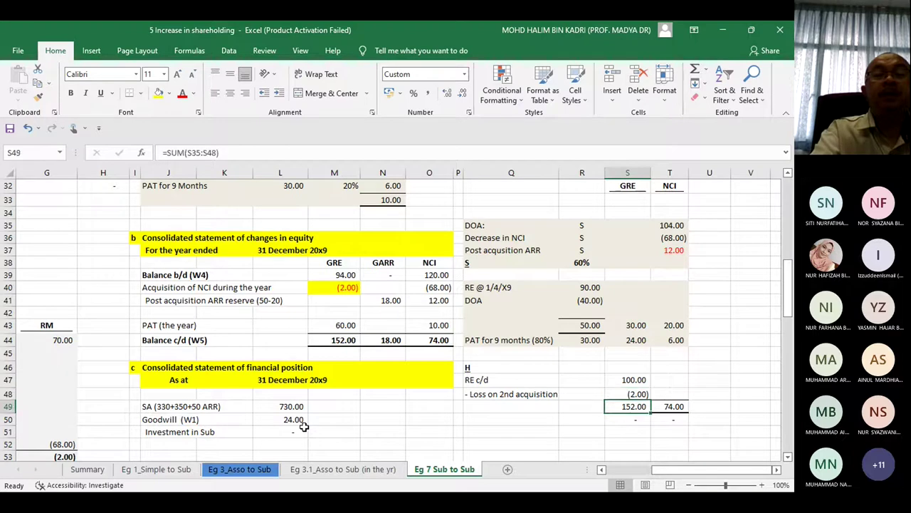
key("Right")
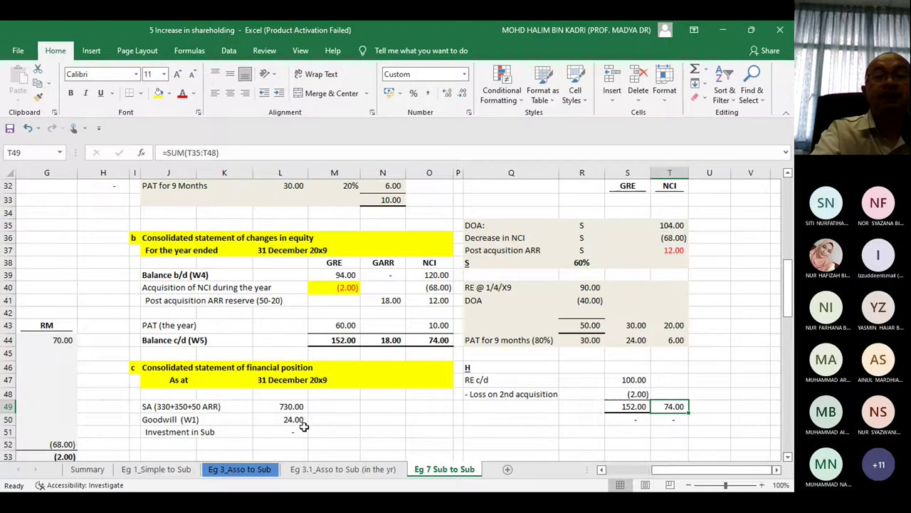
Step: Return from the W5 closing totals to column J at the head of the worksheet
key("Left")
key("Left")
key("Left")
key("Left")
key("Left")
key("Left")
key("Left")
key("Left")
key("Left")
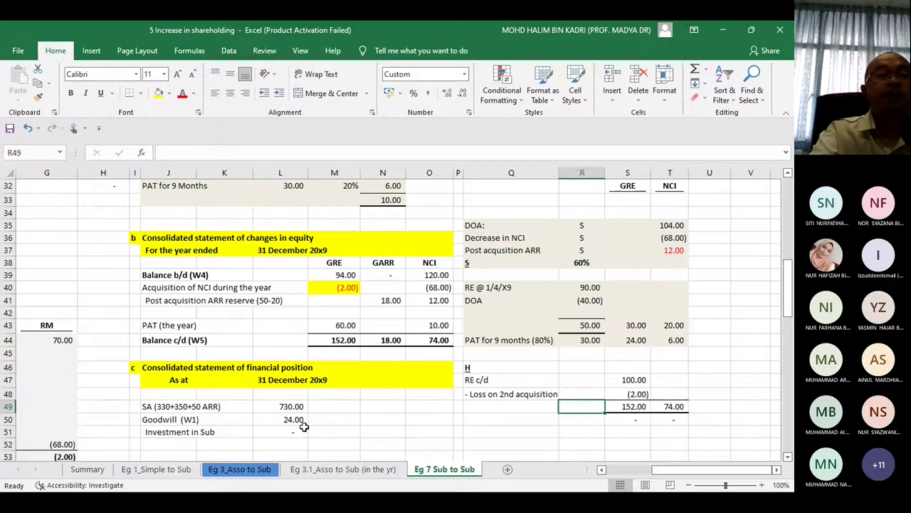
key("Left")
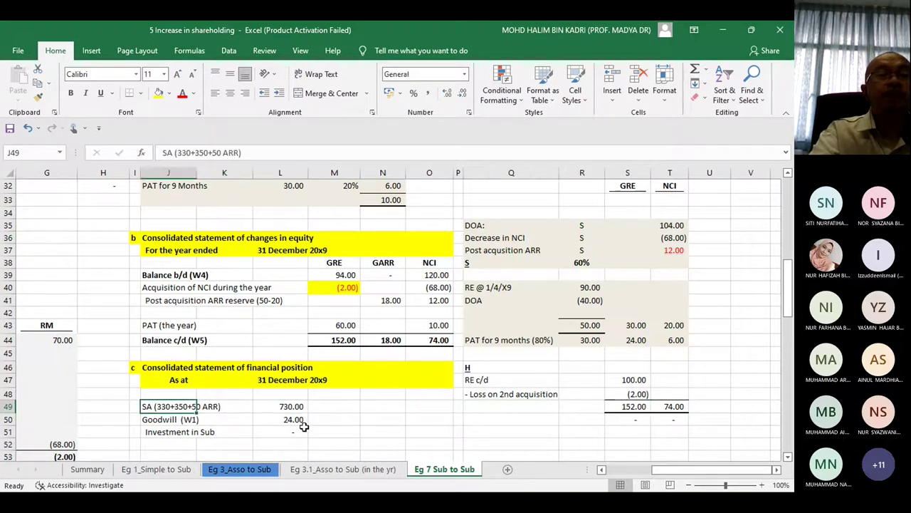
key("Up")
key("Up")
key("Up")
key("Up")
key("Up")
key("Up")
key("Up")
key("Up")
key("Up")
key("Up")
key("Up")
key("Up")
key("Up")
key("Up")
key("Up")
key("Up")
key("Up")
key("Up")
key("Up")
key("Up")
key("Up")
key("Up")
key("Up")
key("Up")
key("Up")
key("Up")
key("Up")
key("Up")
key("Up")
key("Up")
key("Up")
key("Up")
key("Up")
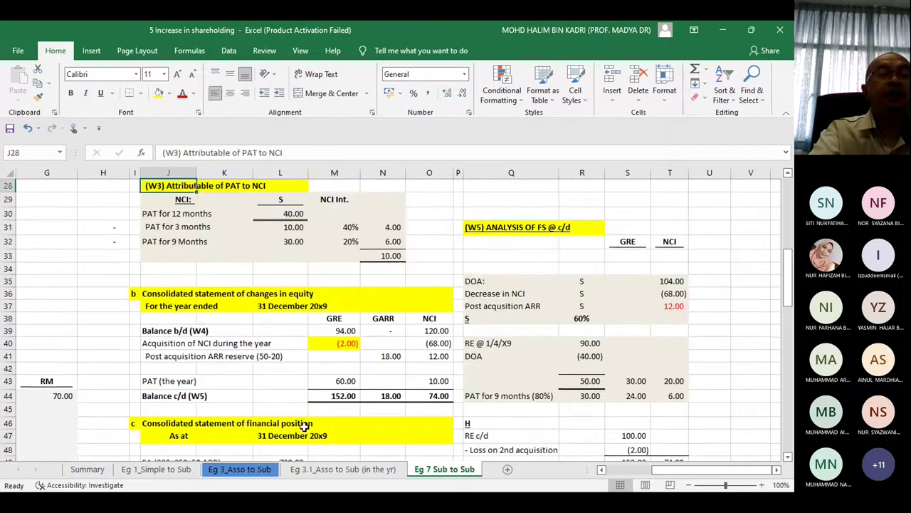
Step: Look over the consolidated profit or loss statement down to NCI (W3) in J25 and go back to Revenue in J15
key("Down")
key("Down")
key("Down")
key("Down")
key("Down")
key("Down")
key("Down")
key("Down")
key("Down")
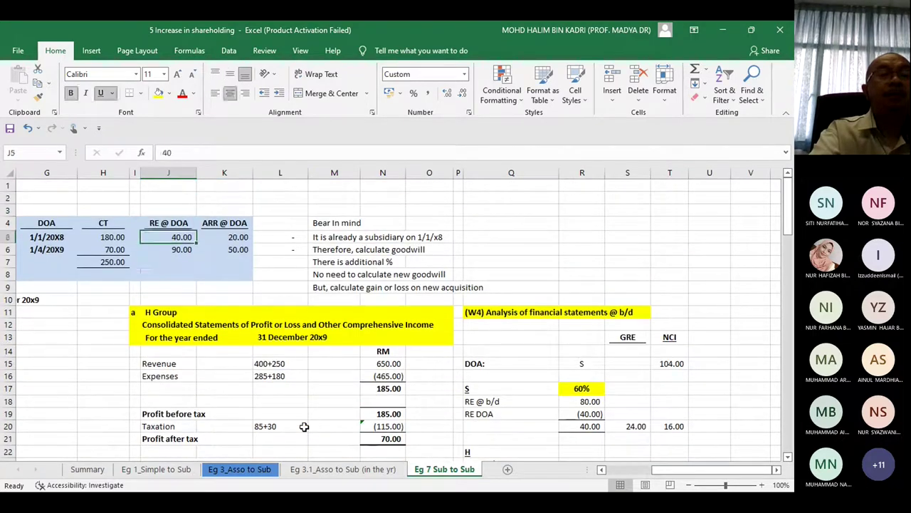
key("Down")
key("Down")
key("Down")
key("Down")
key("Down")
key("Down")
key("Down")
key("Down")
key("Down")
key("Down")
key("Down")
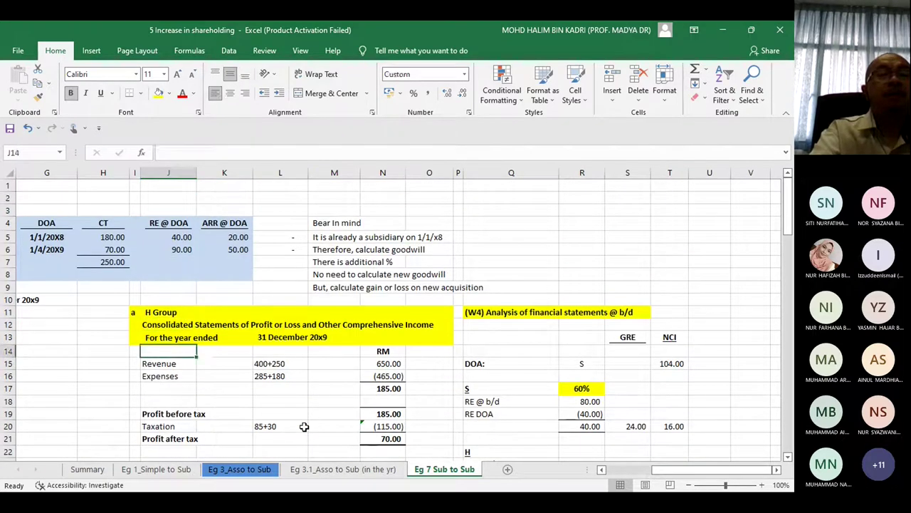
key("Down")
key("Down")
key("Down")
key("Down")
key("Down")
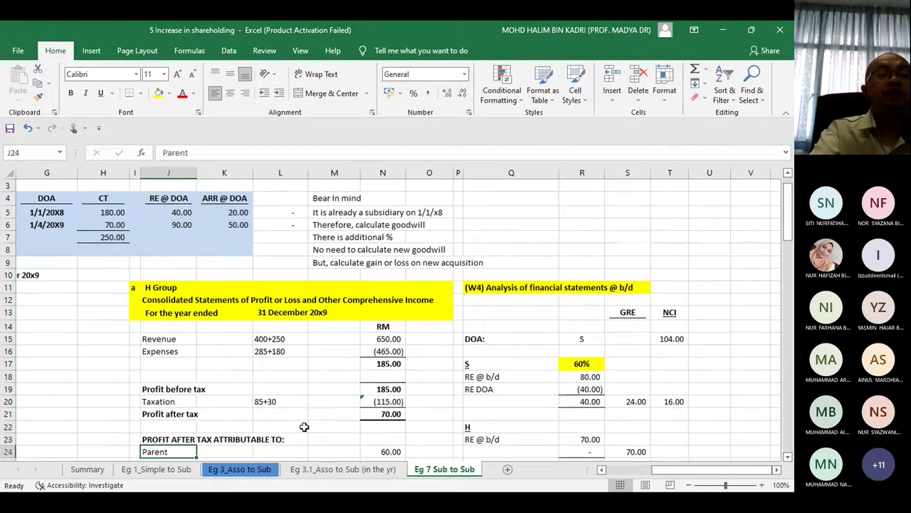
key("Up")
key("Up")
key("Up")
key("Up")
key("Up")
key("Up")
key("Up")
key("Up")
key("Up")
key("Up")
key("Up")
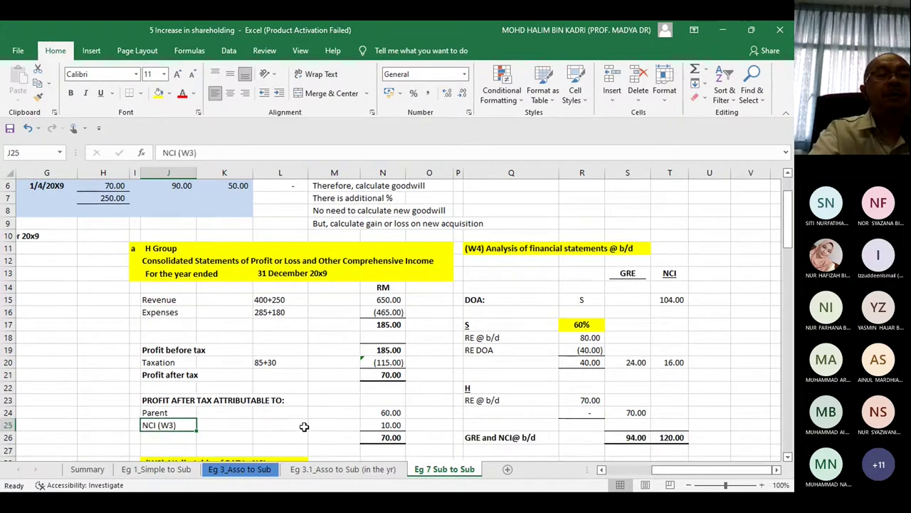
key("Up")
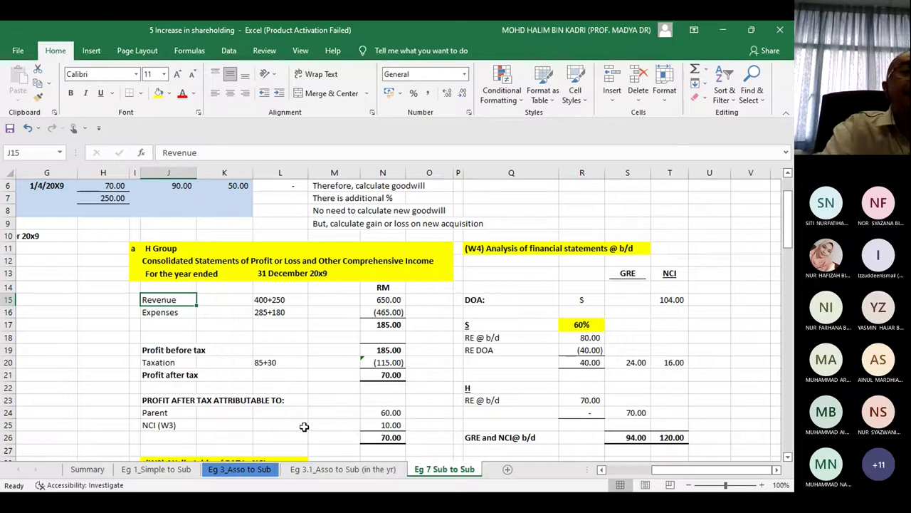
Step: Review the revenue make-up in L15 and the consolidated figures from revenue in N15 to profit after tax in N21
key("Right")
key("Right")
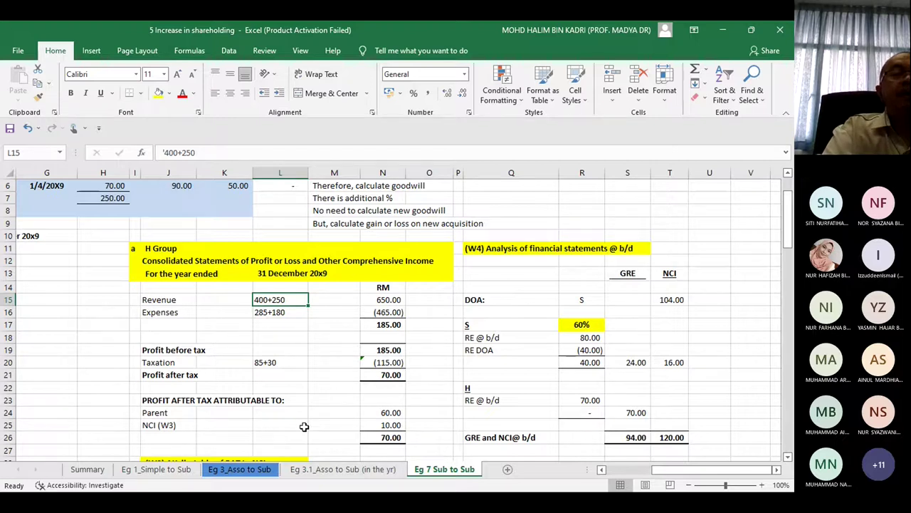
key("Right")
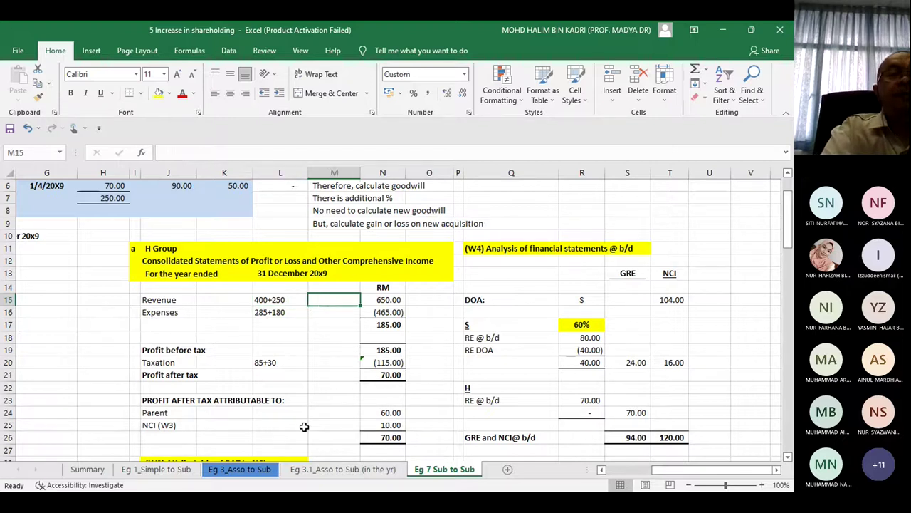
key("Right")
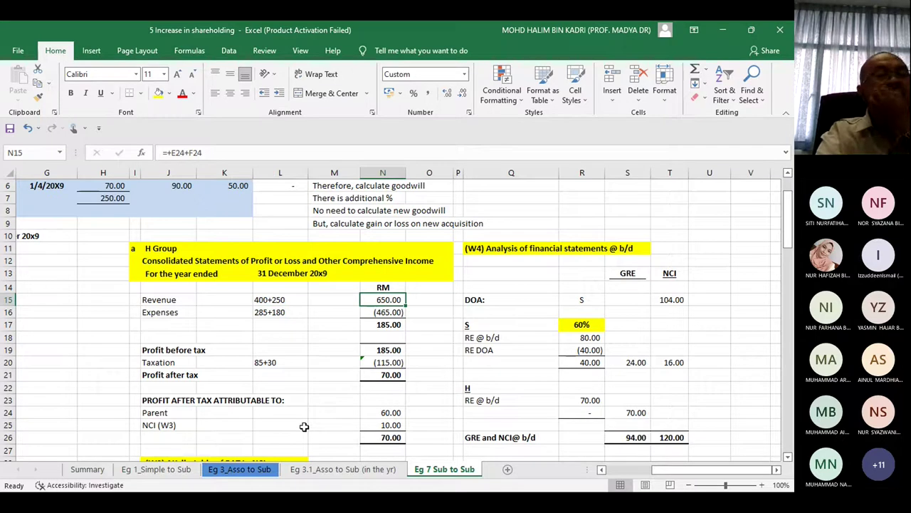
key("Down")
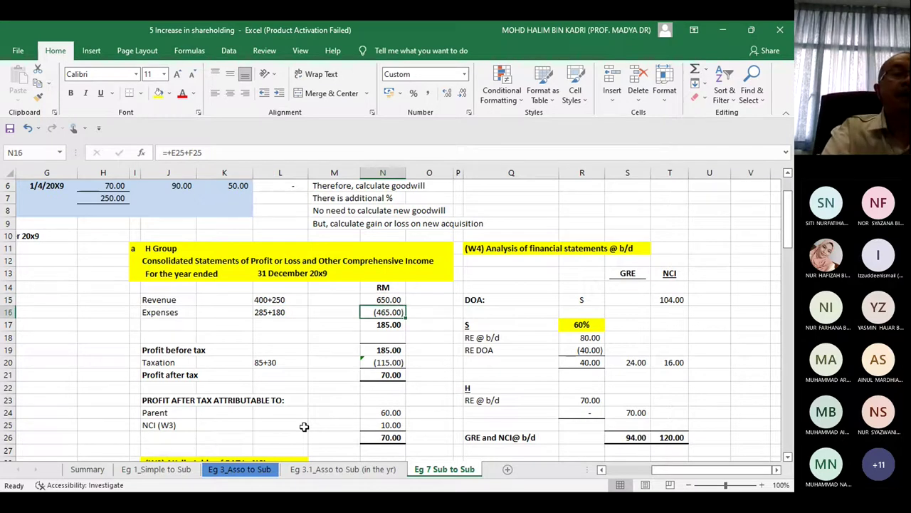
key("Down")
key("Down")
key("Down")
key("Down")
key("Down")
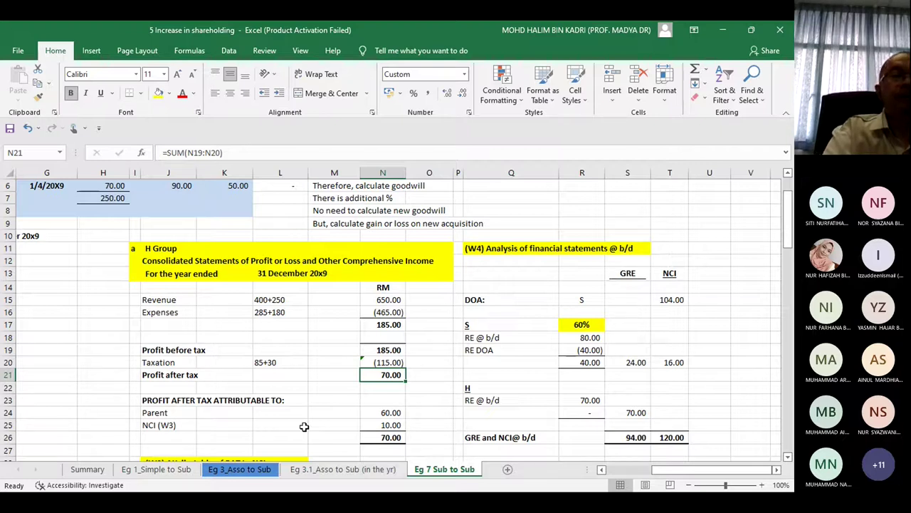
Step: Follow the profit attribution to parent and NCI down to the W3 total of PAT attributable to NCI in N33
key("Down")
key("Down")
key("Down")
key("Down")
key("Down")
key("Down")
key("Down")
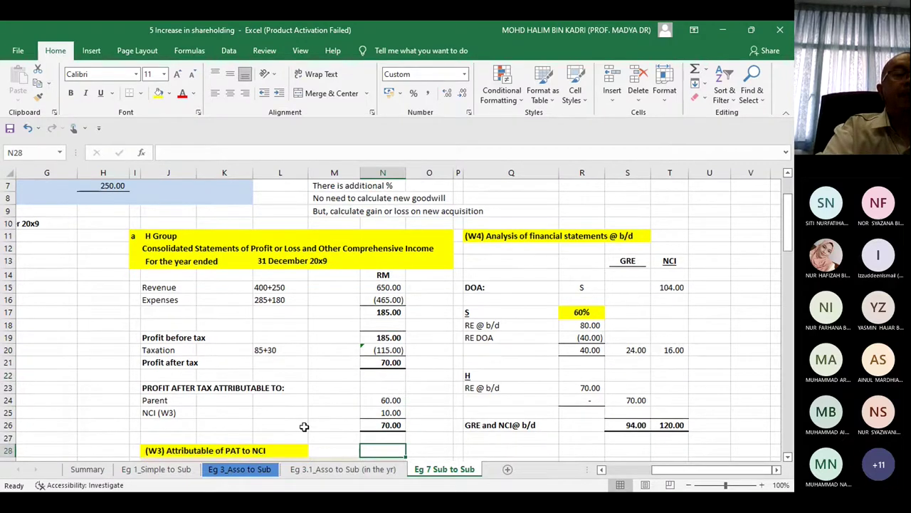
key("Down")
key("Down")
key("Down")
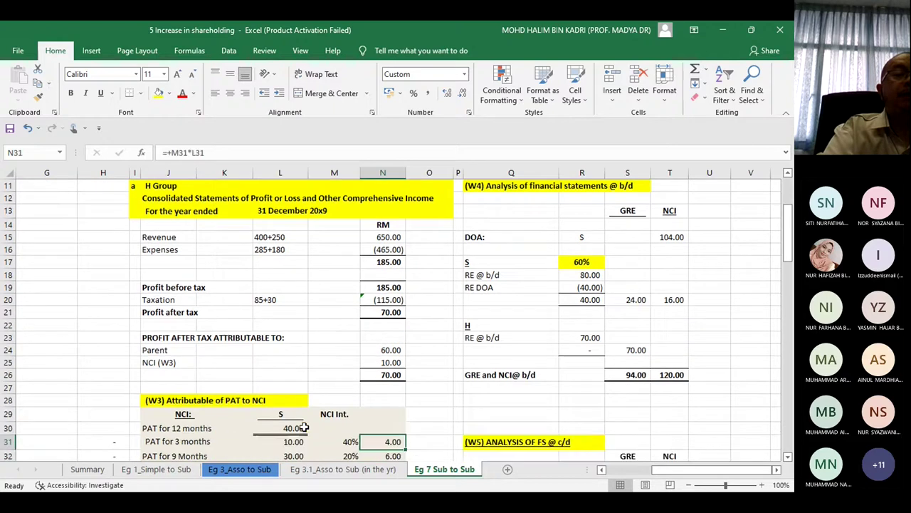
key("Down")
key("Down")
key("Down")
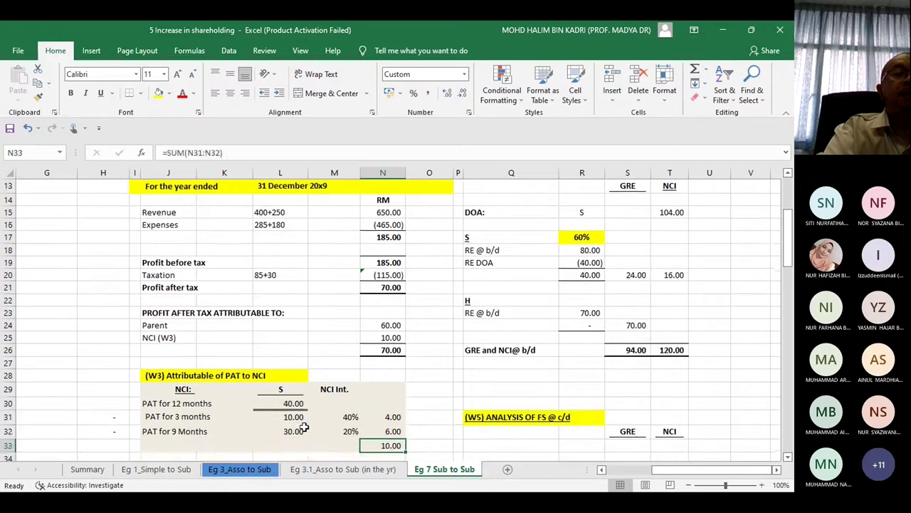
Step: Examine the W3 PAT for 12 months line in J30 and L30 together with the PAT for 3 months label in J31
key("Up")
key("Up")
key("Up")
key("Up")
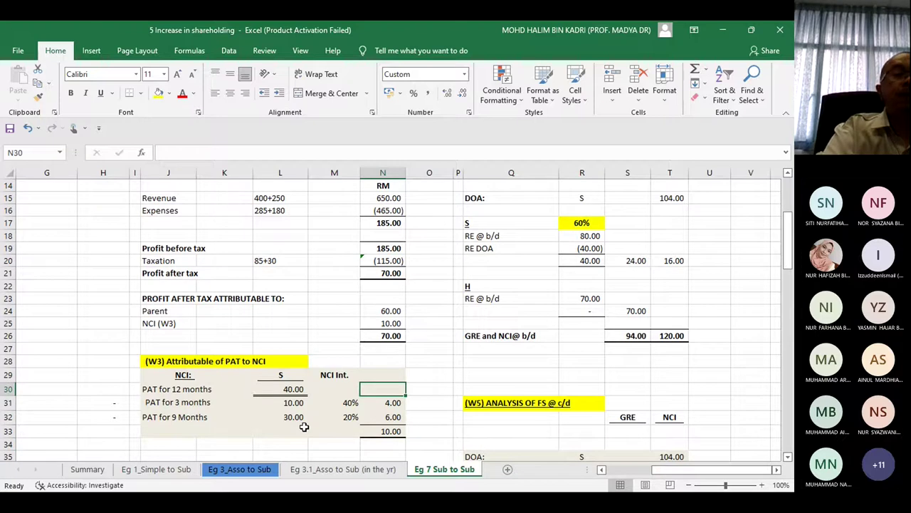
key("Left")
key("Left")
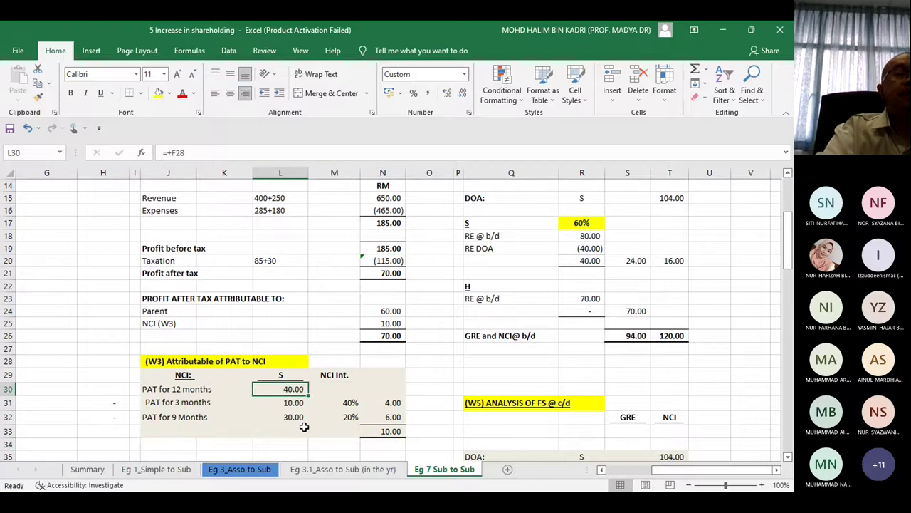
key("Left")
key("Left")
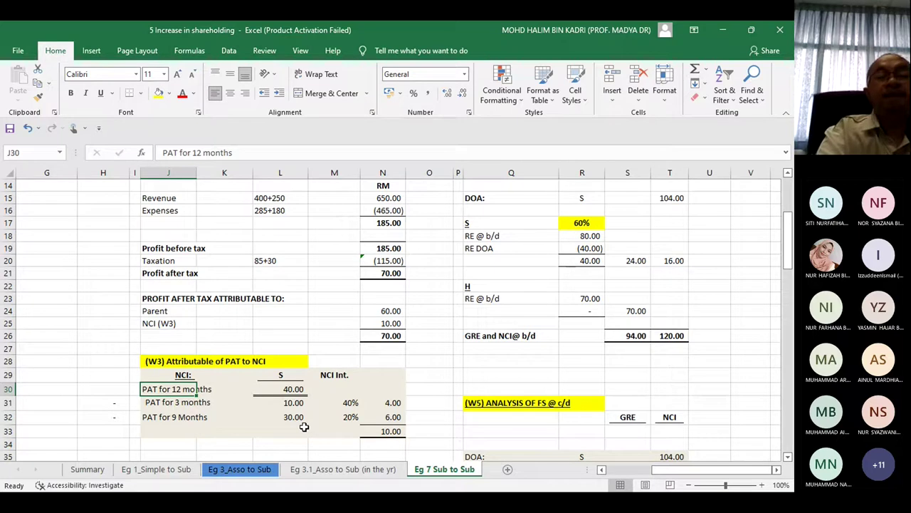
key("Down")
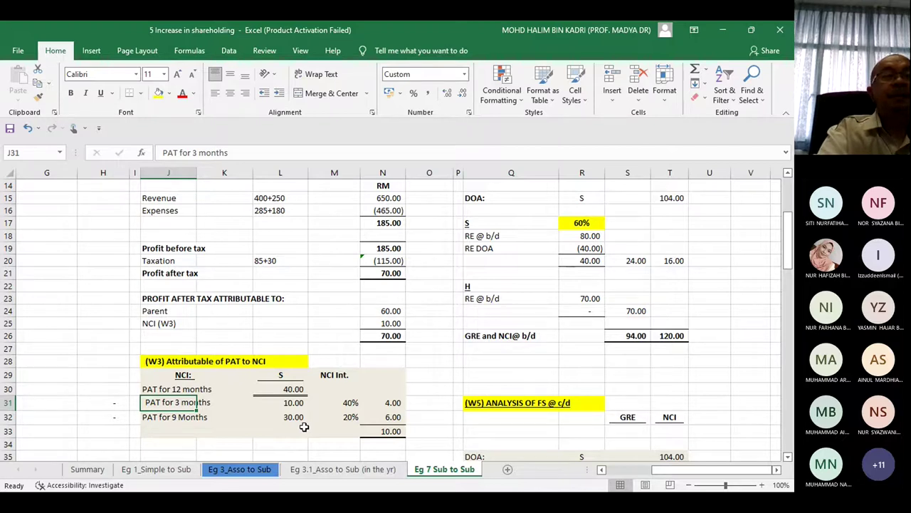
key("Up")
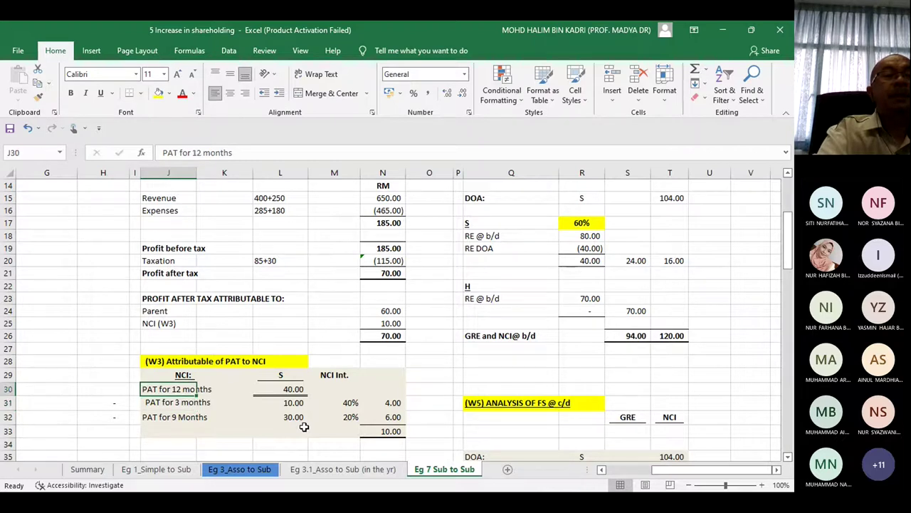
Step: Trace the NCI share of PAT for 3 months from L30 through L31 and the NCI interest in M31
key("Right")
key("Right")
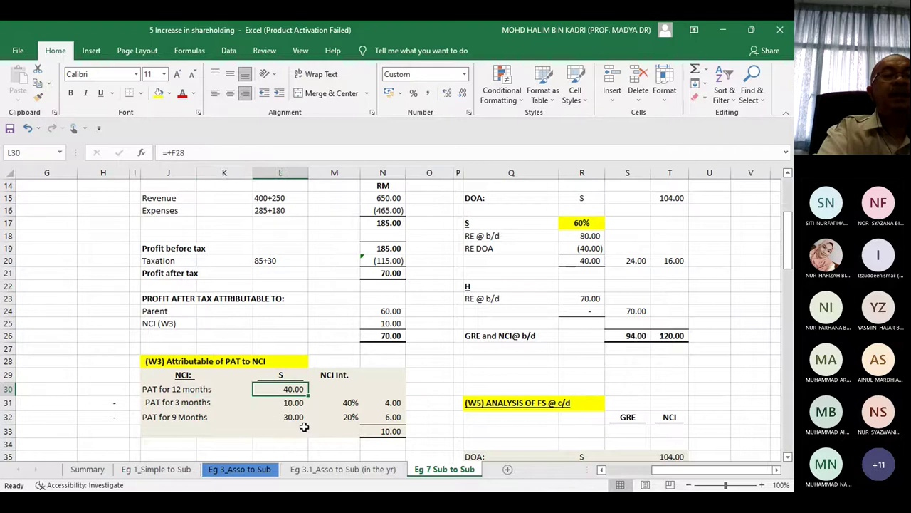
key("Down")
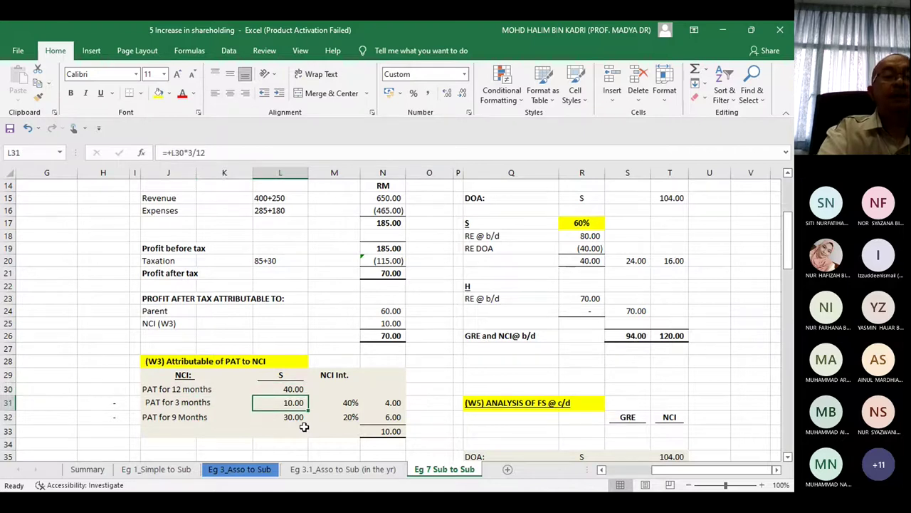
key("Right")
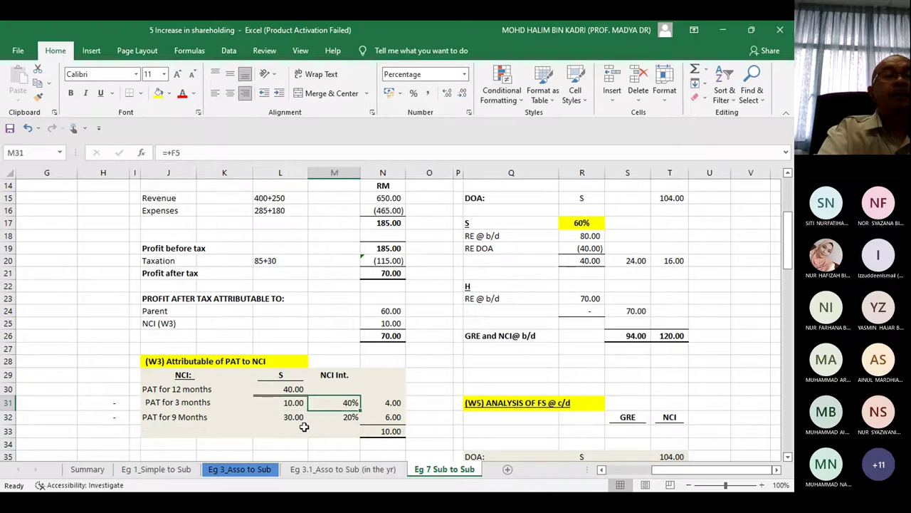
key("Right")
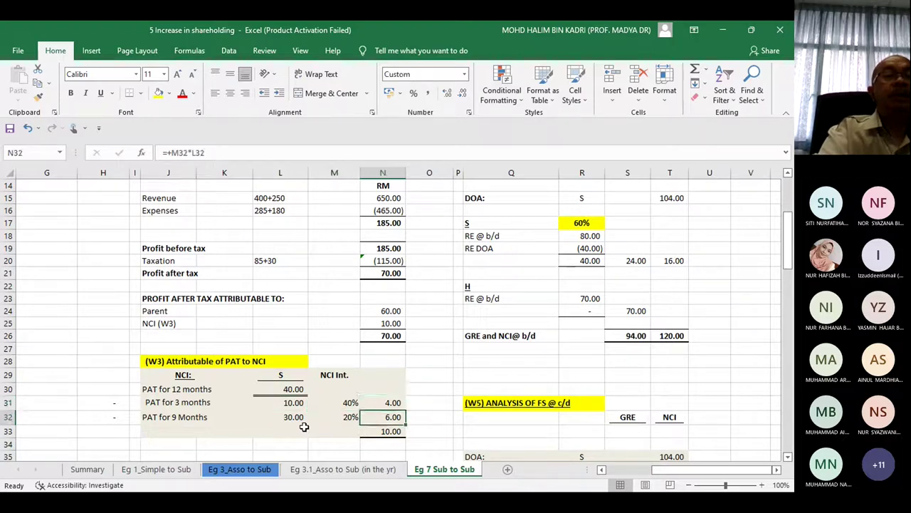
Step: Review the PAT for 9 months and its NCI interest in row 32, along with the W3 total in N33
key("Down")
key("Left")
key("Left")
key("Right")
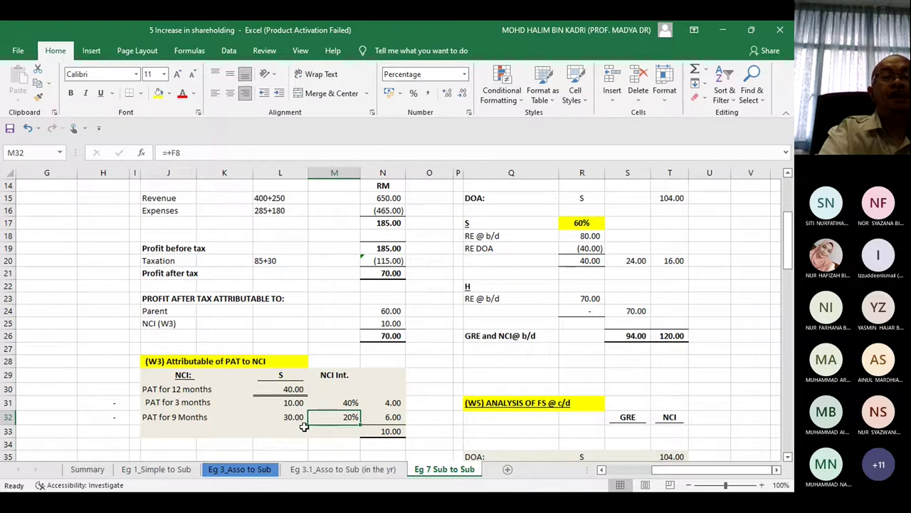
key("Right")
key("Down")
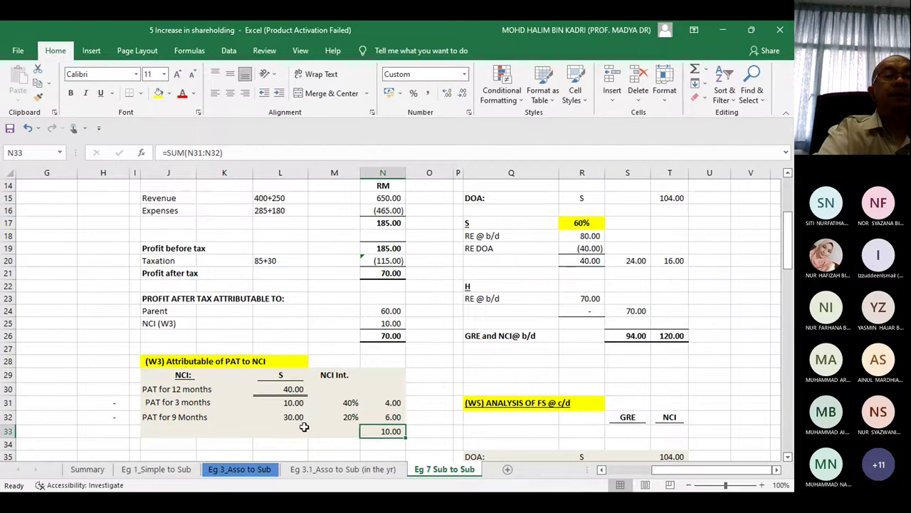
Step: Compare the W3 NCI shares in column N and go back up to the profit attribution total in N26
key("Up")
key("Up")
key("Down")
key("Down")
key("Up")
key("Up")
key("Up")
key("Down")
key("Down")
key("Down")
key("Up")
key("Up")
key("Up")
key("Up")
key("Up")
key("Up")
key("Up")
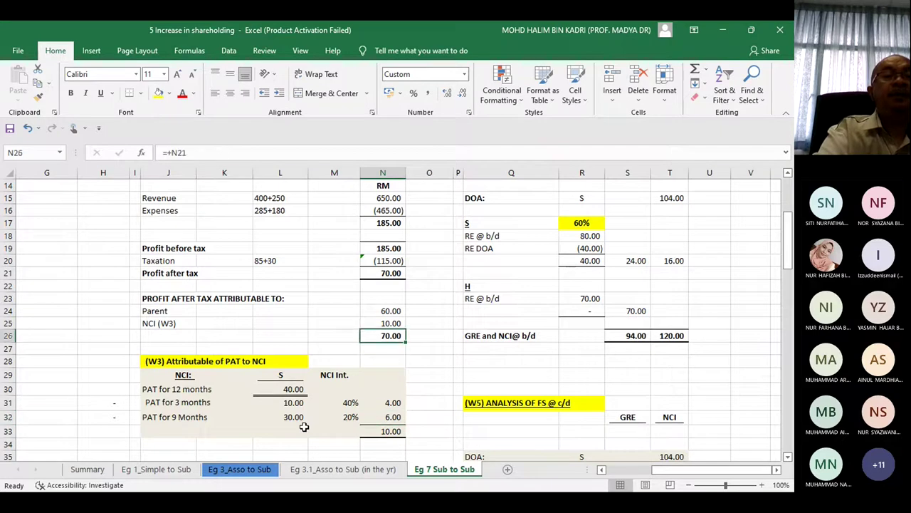
Step: Check the parent's share of profit in N24 and move down to the consolidated statement of changes in equity
key("Up")
key("Up")
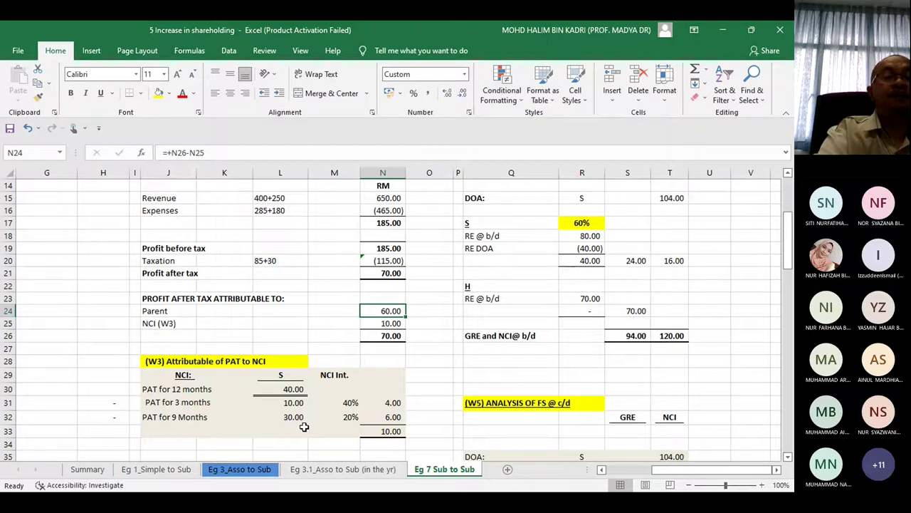
key("Down")
key("Down")
key("Down")
key("Down")
key("Down")
key("Down")
key("Down")
key("Down")
key("Down")
key("Down")
key("Down")
key("Down")
key("Down")
key("Down")
key("Down")
key("Down")
key("Down")
key("Down")
key("Down")
key("Down")
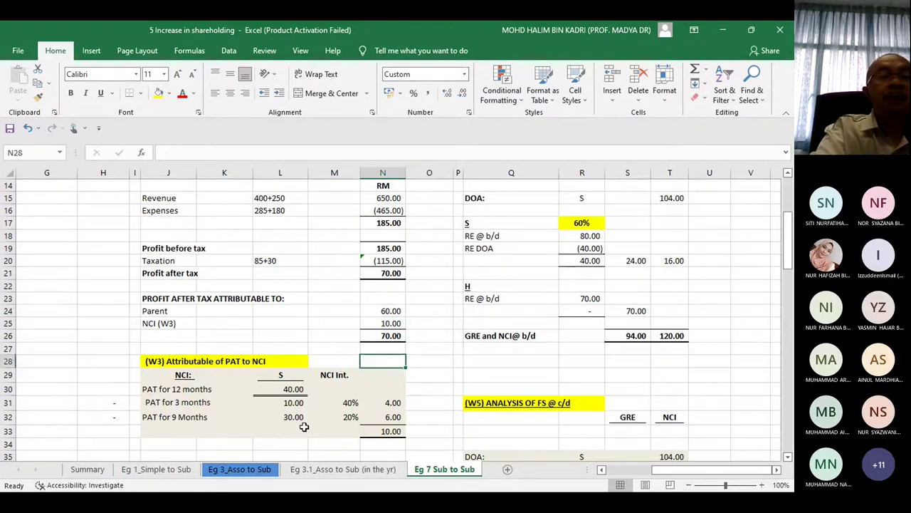
key("Down")
key("Down")
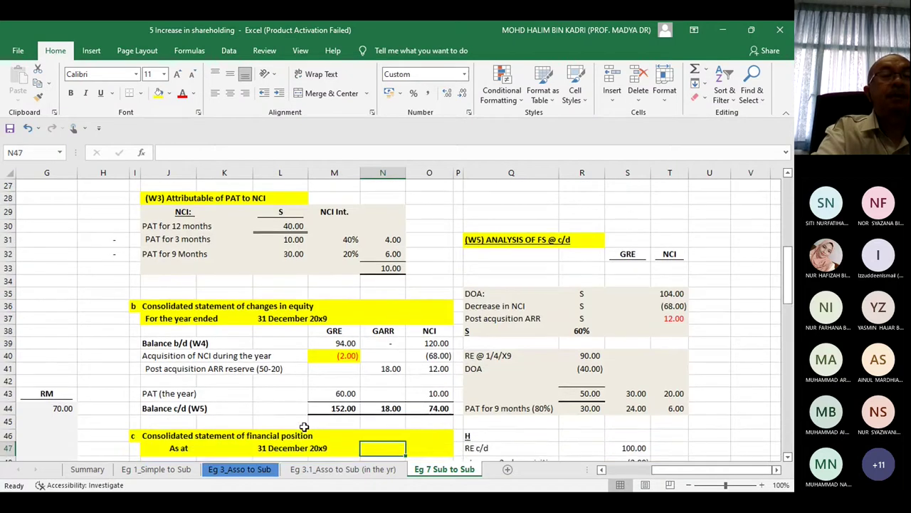
Step: Trace the Balance b/d (W4) row from the NCI amount in O39 back to its label in J39
key("Up")
key("Up")
key("Up")
key("Up")
key("Up")
key("Up")
key("Up")
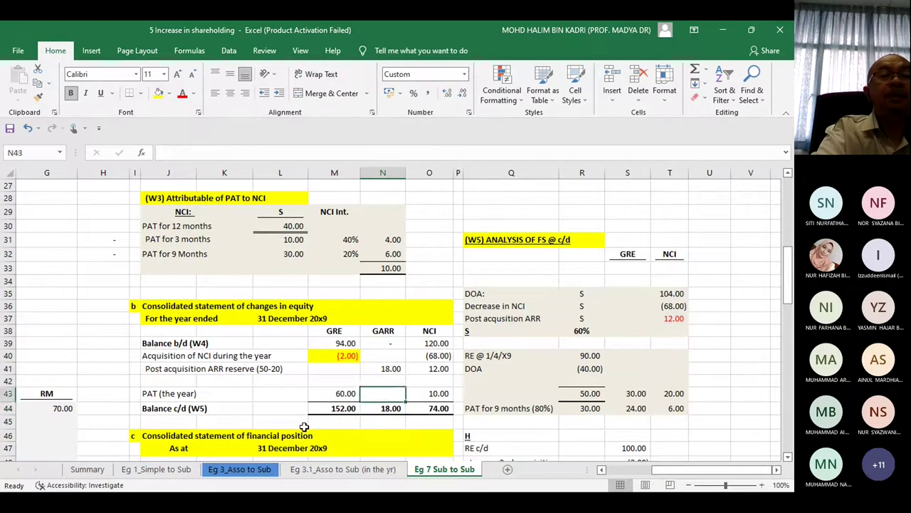
key("Up")
key("Right")
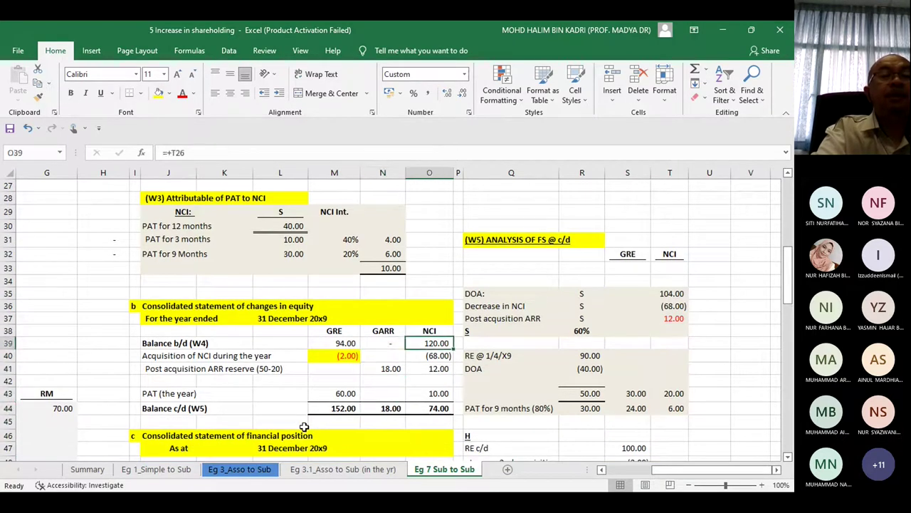
key("Left")
key("Left")
key("Left")
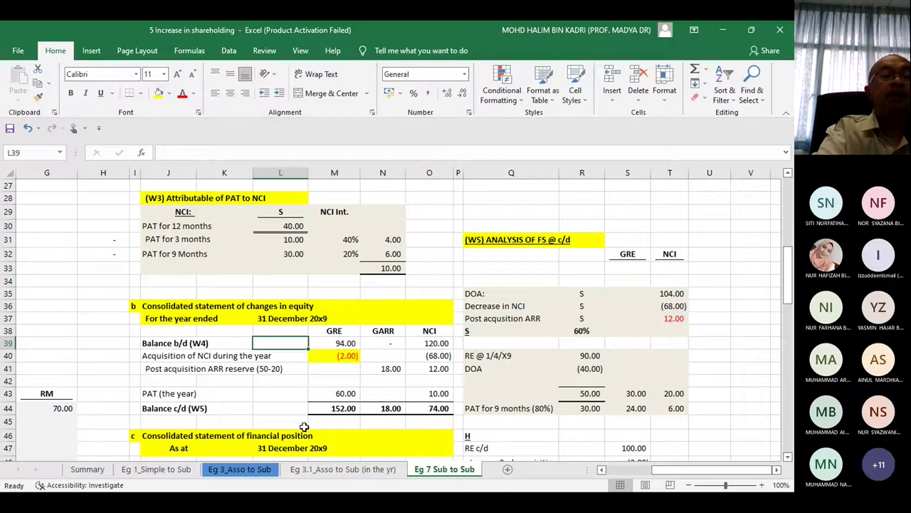
key("Left")
key("Left")
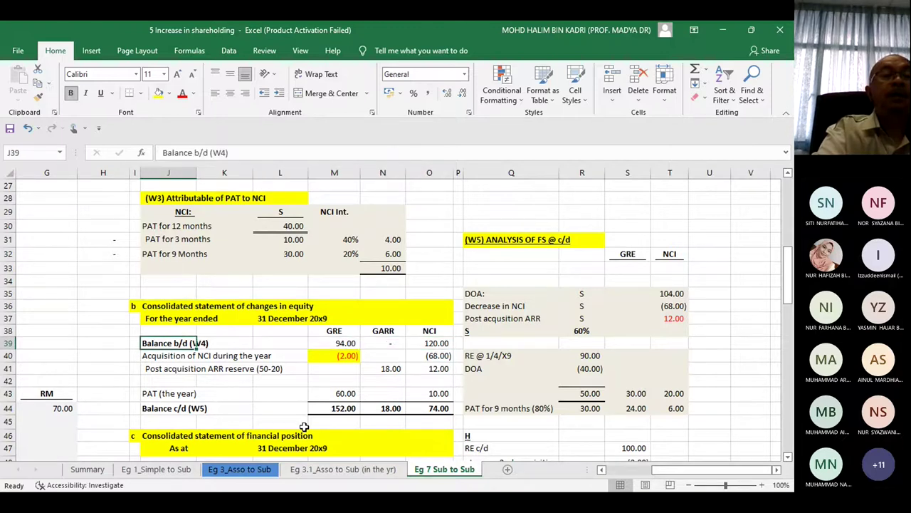
Step: Compare the opening GRE, GARR and NCI balances across M39 to O39, returning to the row label
key("Right")
key("Right")
key("Right")
key("Right")
key("Right")
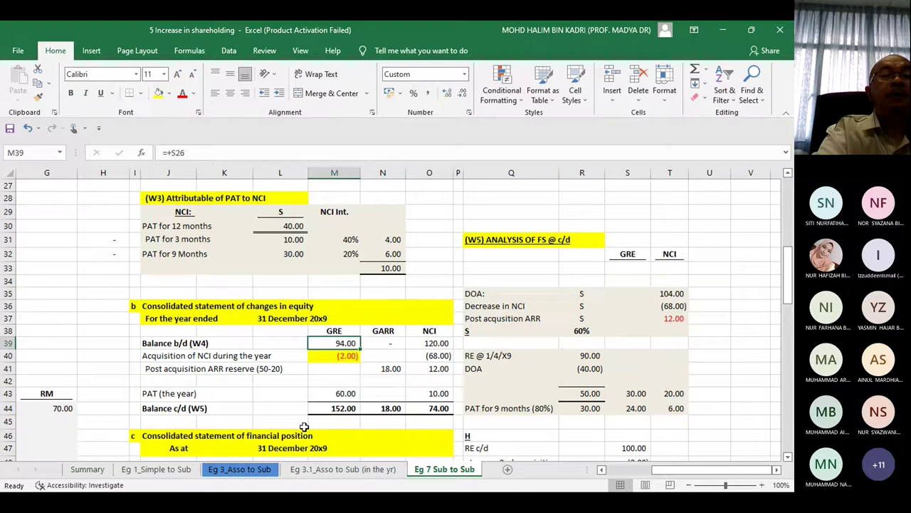
key("Left")
key("Left")
key("Right")
key("Right")
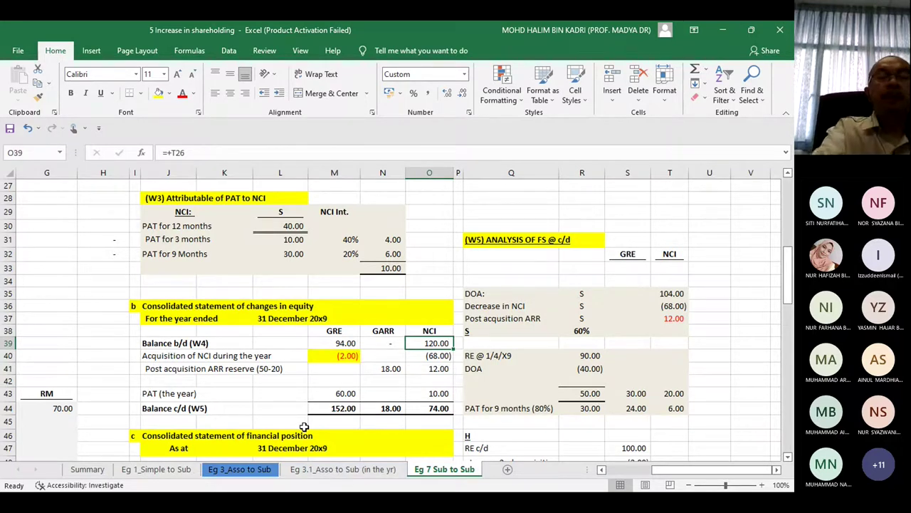
key("Left")
key("Left")
key("Left")
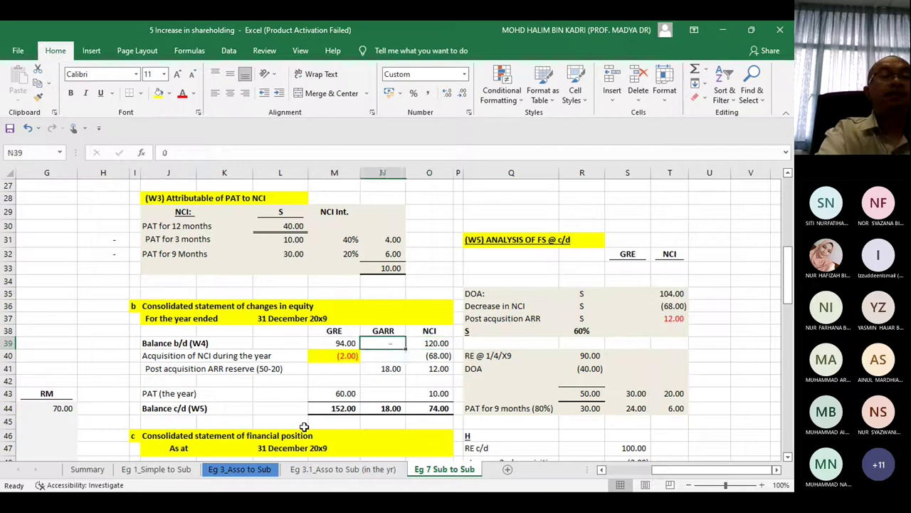
key("Left")
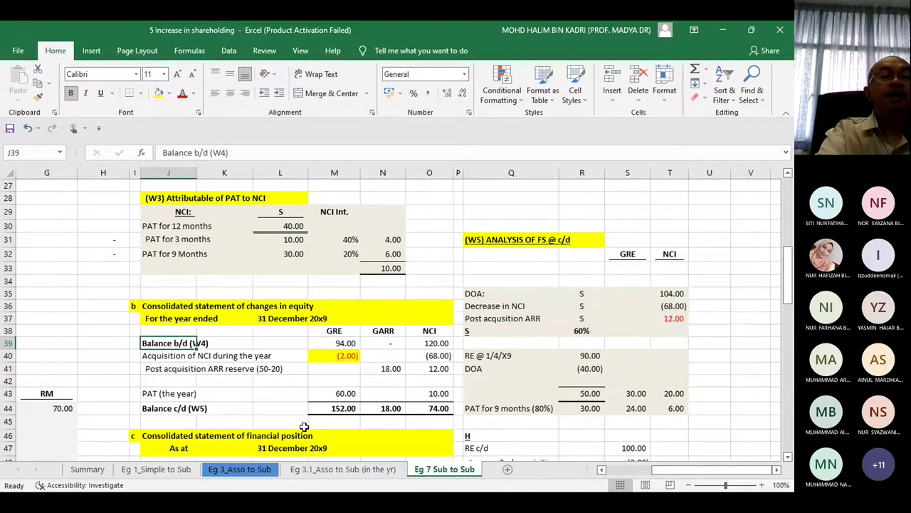
Step: Examine the Acquisition of NCI during the year line in row 40 of the statement of changes in equity
key("Down")
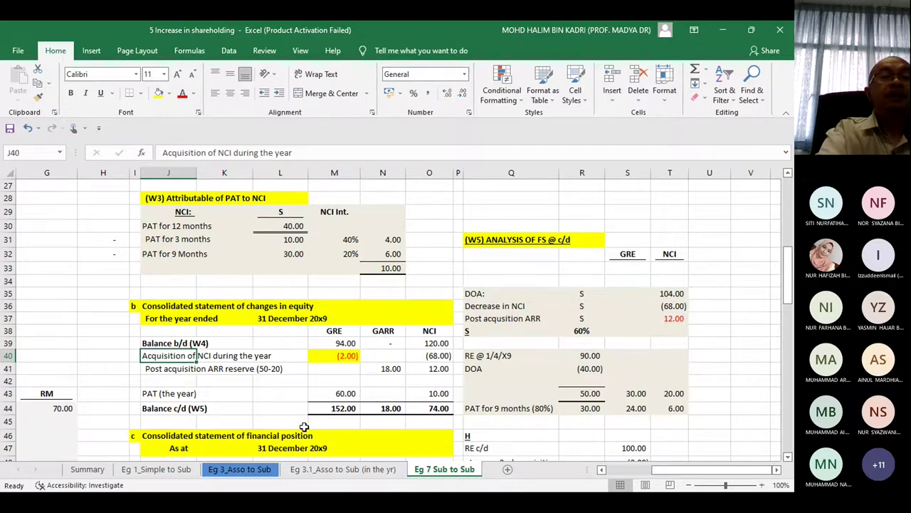
key("Right")
key("Right")
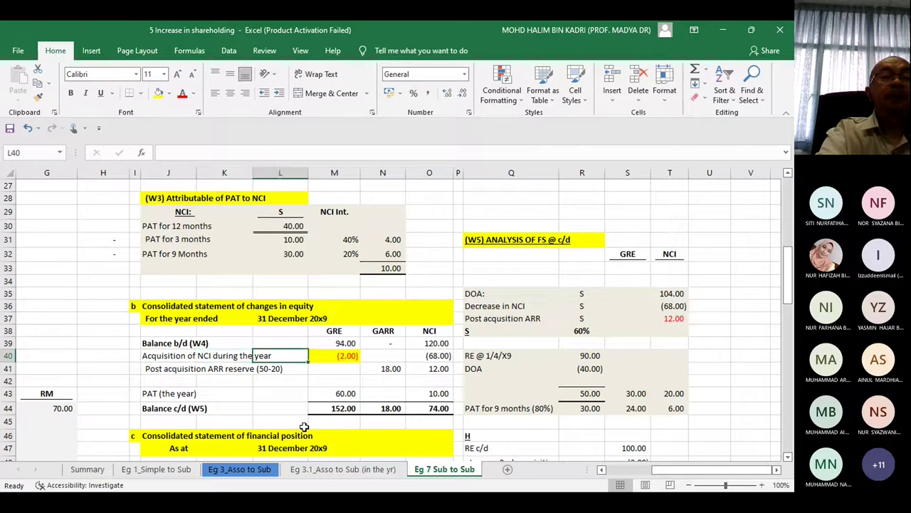
key("Left")
key("Left")
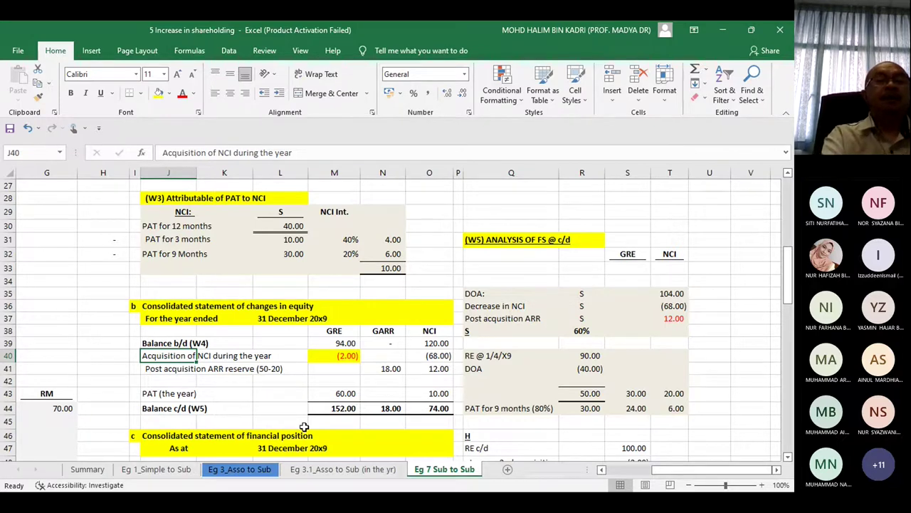
Step: Review the post-acquisition ARR reserve split in N41 and O41 and the year's PAT in M43 and O43
left_click(397, 372)
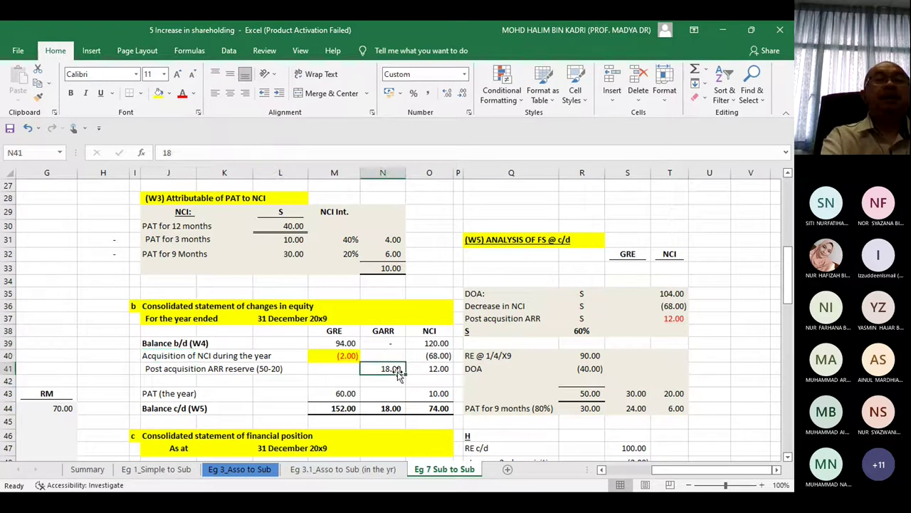
left_click(441, 368)
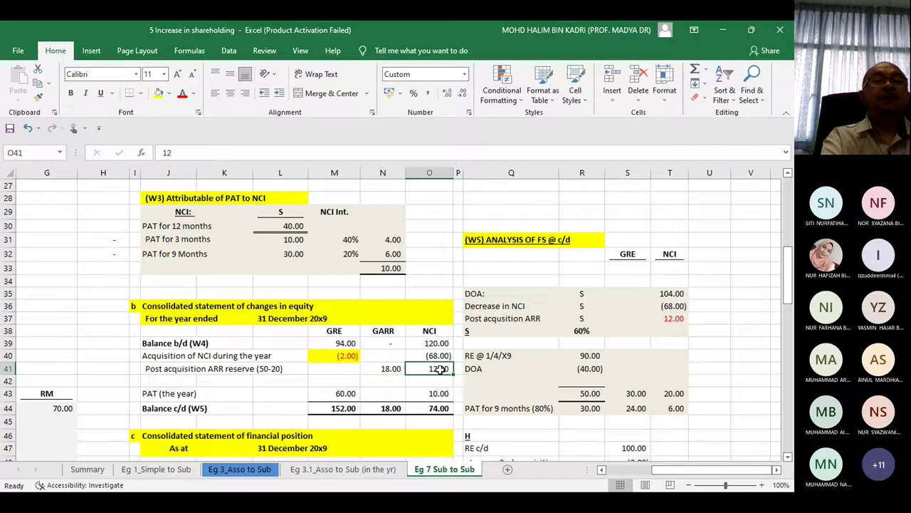
left_click(347, 392)
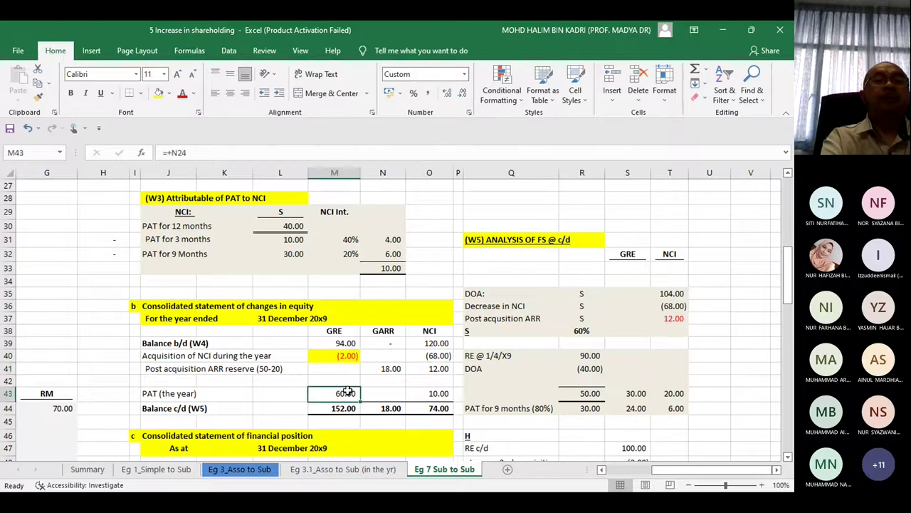
left_click(441, 393)
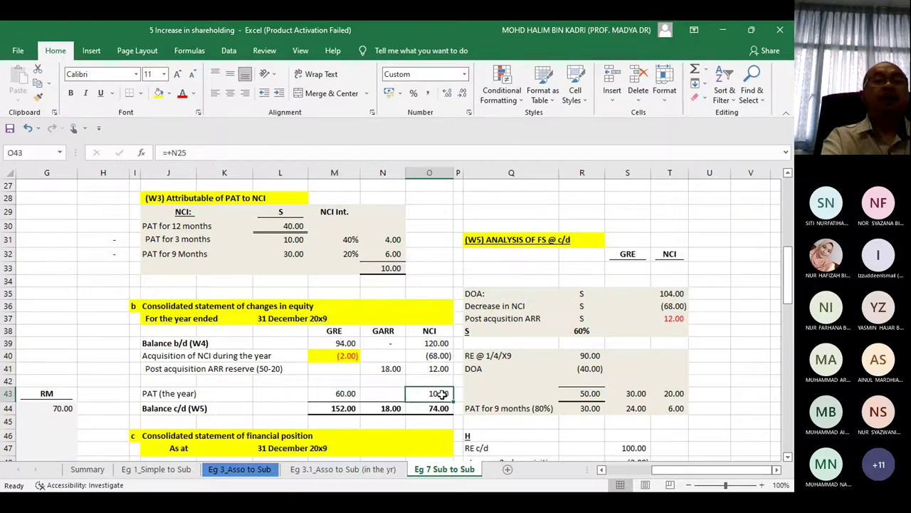
Step: Check the Balance c/d (W5) totals for GRE in M44 and NCI in O44 against the W5 analysis
left_click(346, 406)
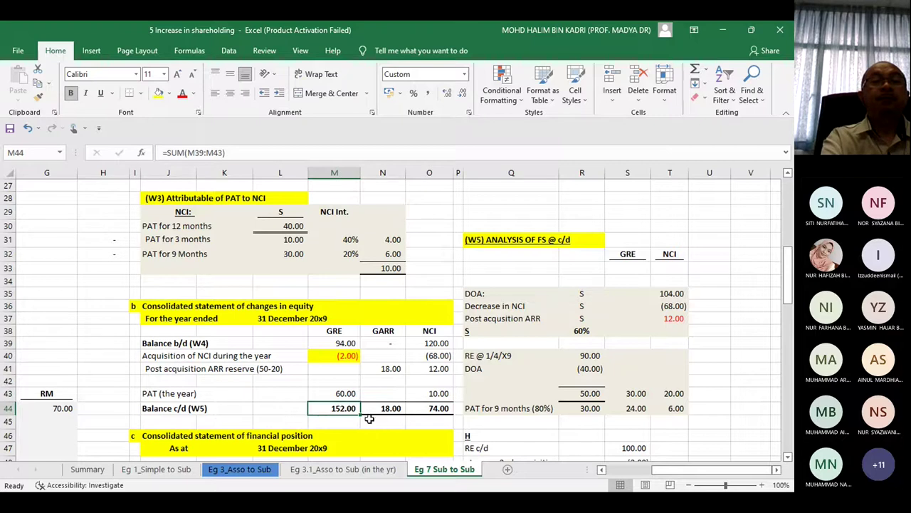
left_click(440, 412)
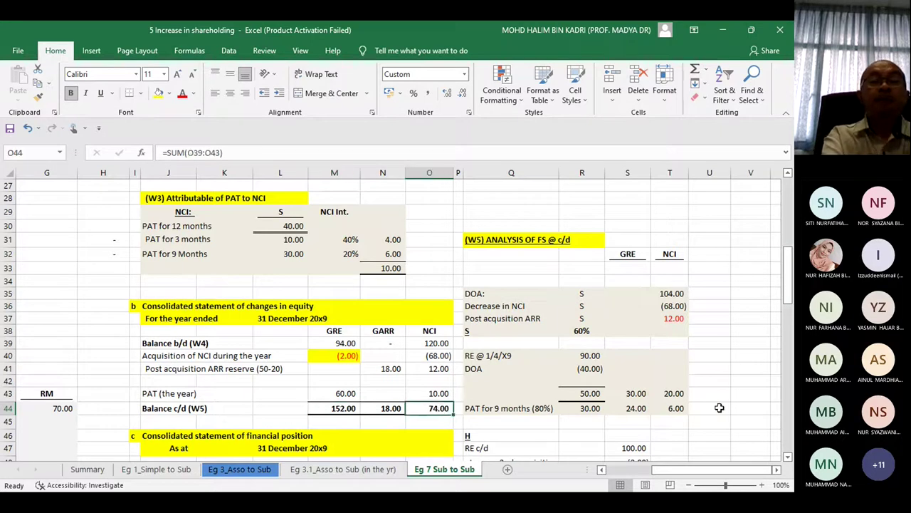
left_click(788, 295)
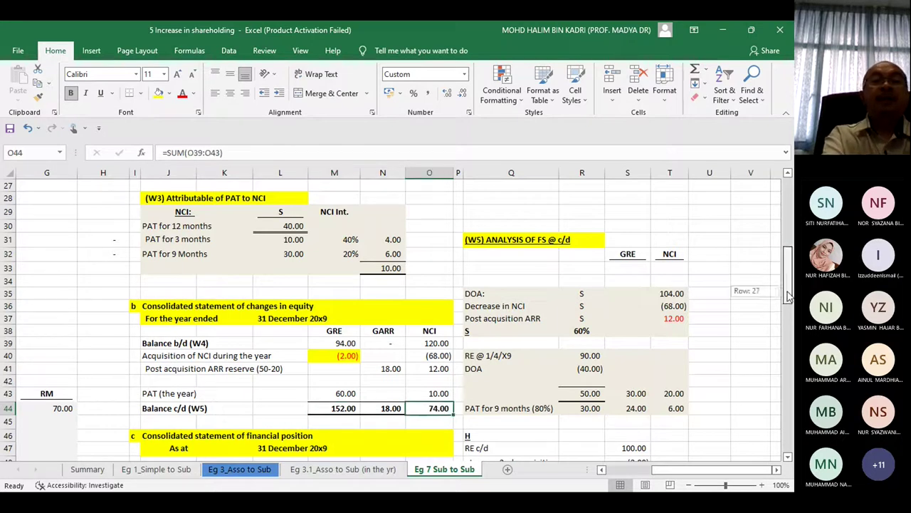
left_click_drag(788, 295, 788, 306)
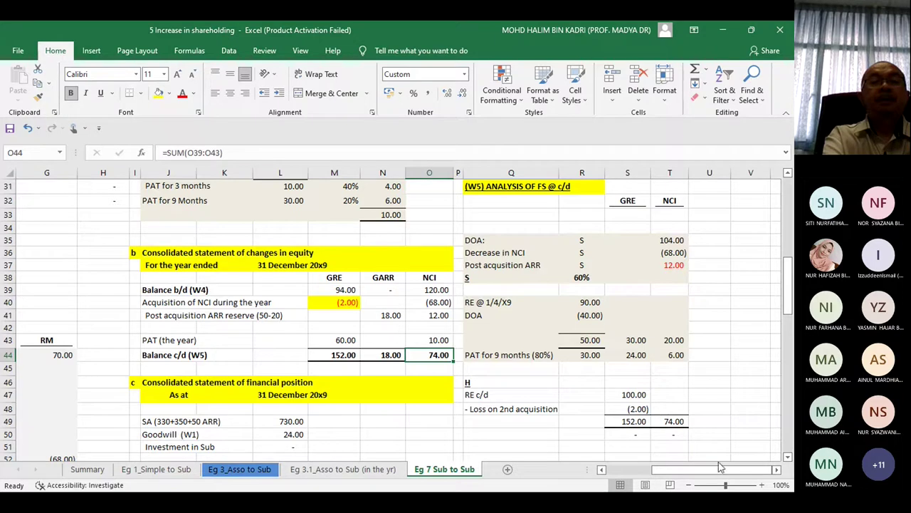
Step: Review the consolidated statement of financial position: SA, goodwill and investment in sub in L49 to L51, ordinary shares in L56 and liabilities in L60
left_click_drag(787, 459, 789, 461)
left_click(788, 461)
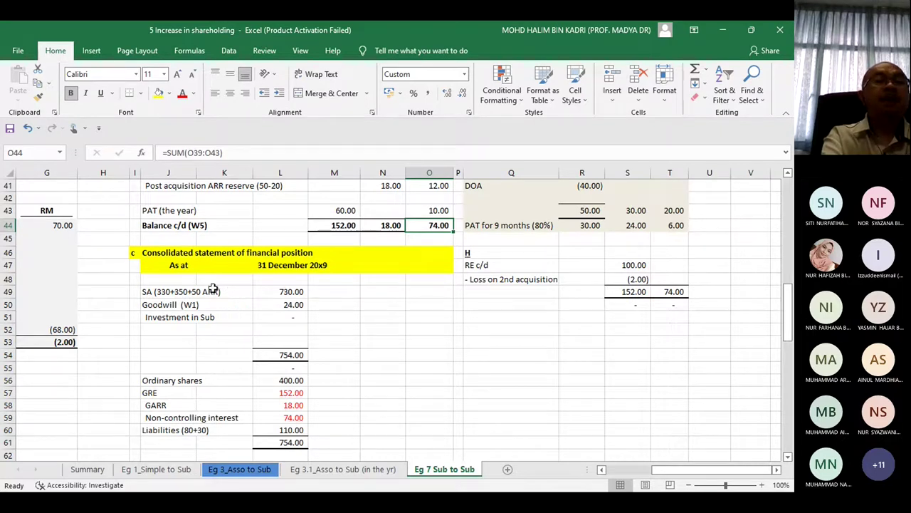
left_click(161, 292)
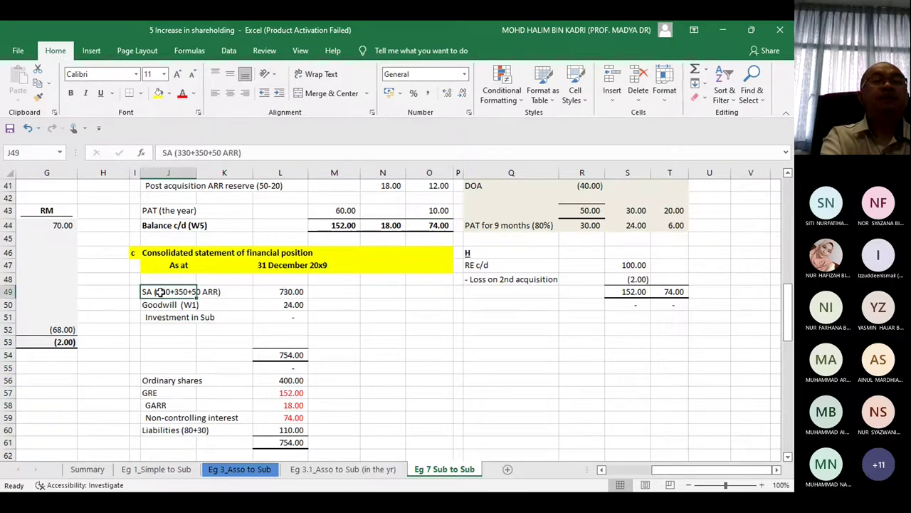
left_click(303, 291)
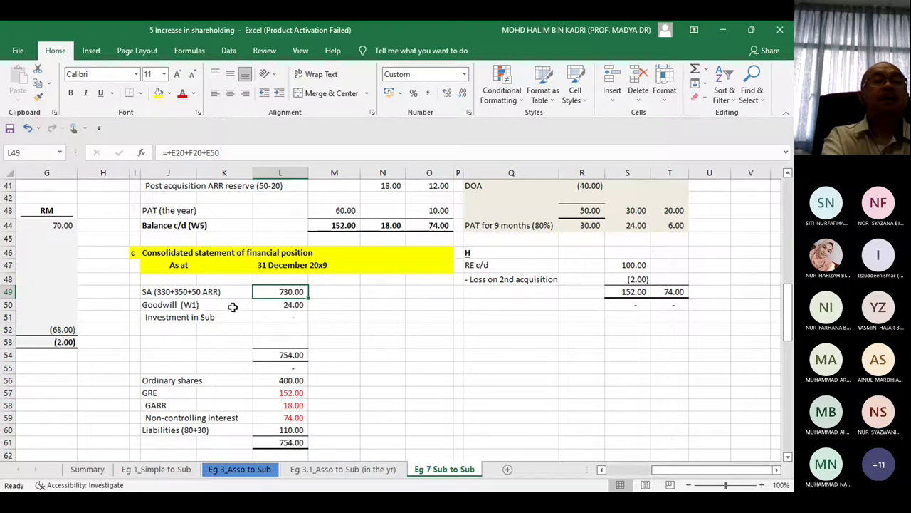
left_click(297, 304)
left_click(298, 317)
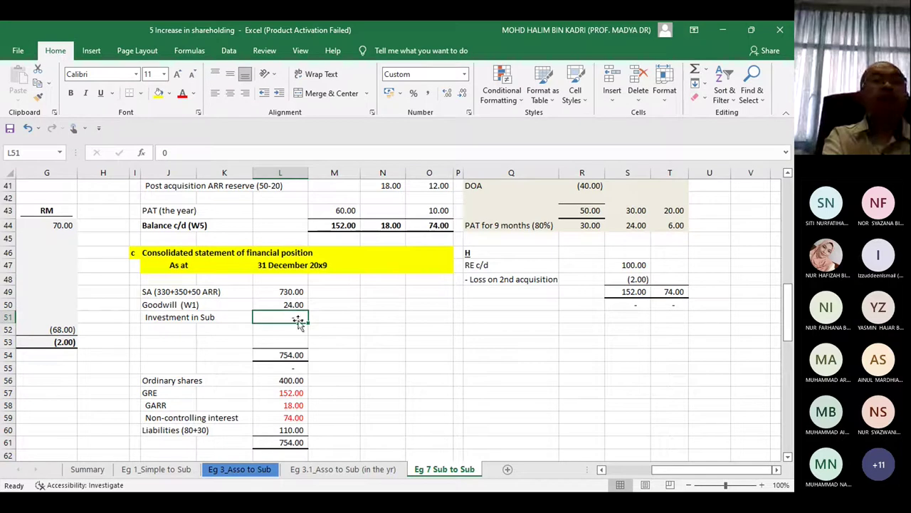
left_click(297, 381)
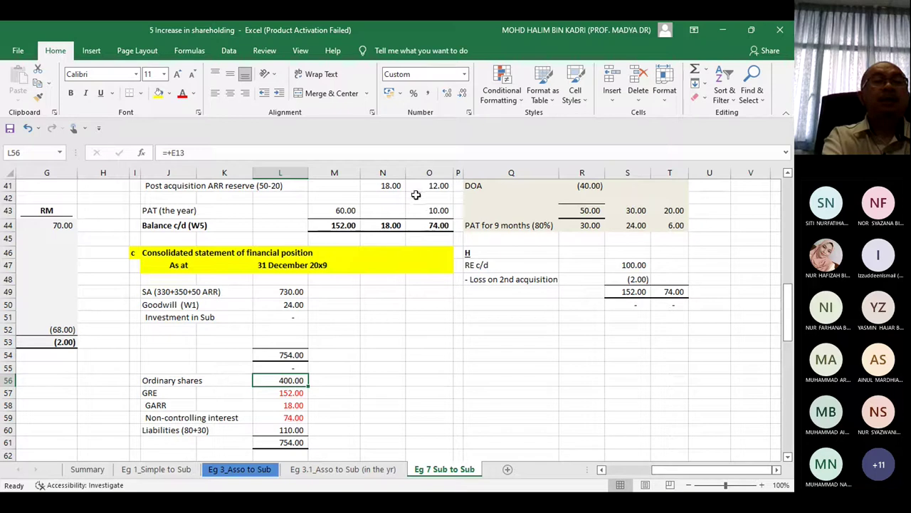
left_click(302, 430)
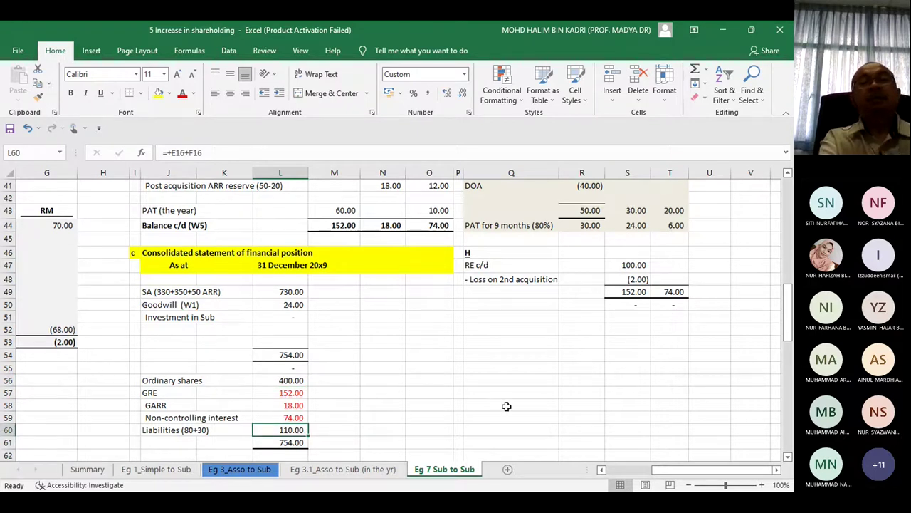
Step: Go back to the W2 gain/(loss) on second acquisition working beside the statement of financial position
key("Left")
key("Left")
key("Left")
key("Left")
key("Left")
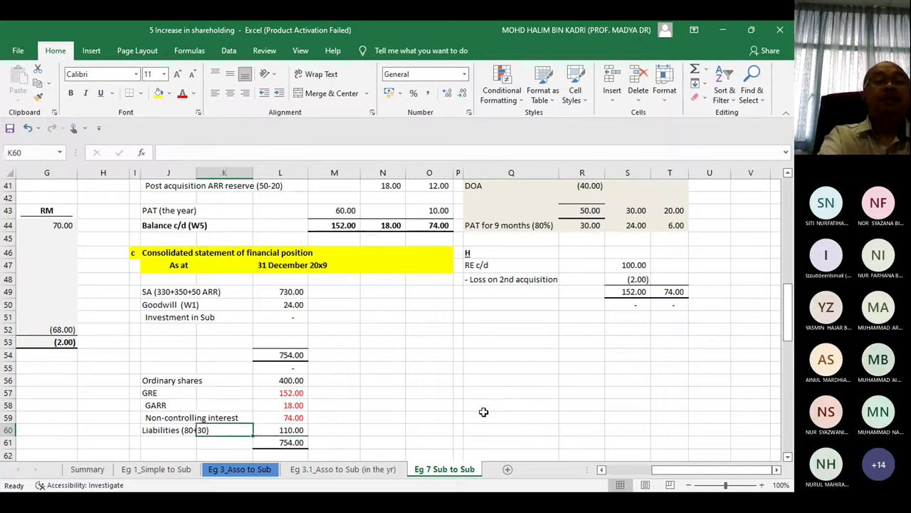
key("Left")
key("Left")
key("Left")
key("Left")
key("Left")
key("Left")
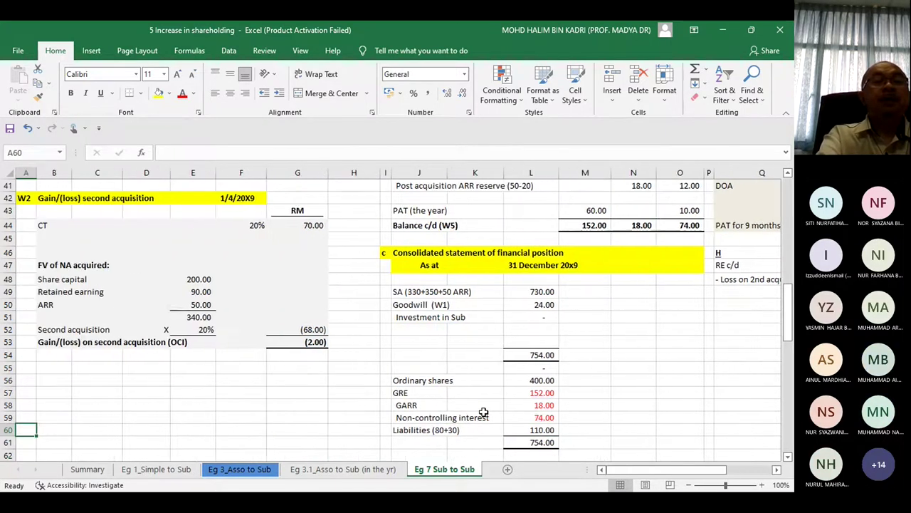
key("Up")
key("Up")
key("Up")
key("Up")
key("Up")
key("Up")
key("Up")
key("Up")
key("Up")
key("Up")
key("Up")
key("Up")
key("Up")
key("Up")
key("Up")
key("Up")
key("Up")
key("Up")
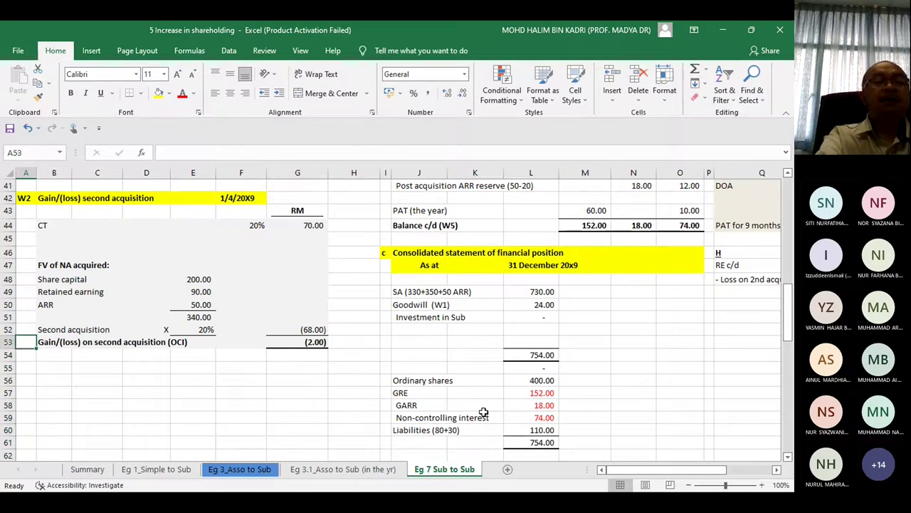
Step: Move up from W2 through the W1 goodwill working to the profit before tax row in the source data
key("Up")
key("Up")
key("Up")
key("Up")
key("Up")
key("Up")
key("Up")
key("Up")
key("Up")
key("Up")
key("Up")
key("Up")
key("Up")
key("Up")
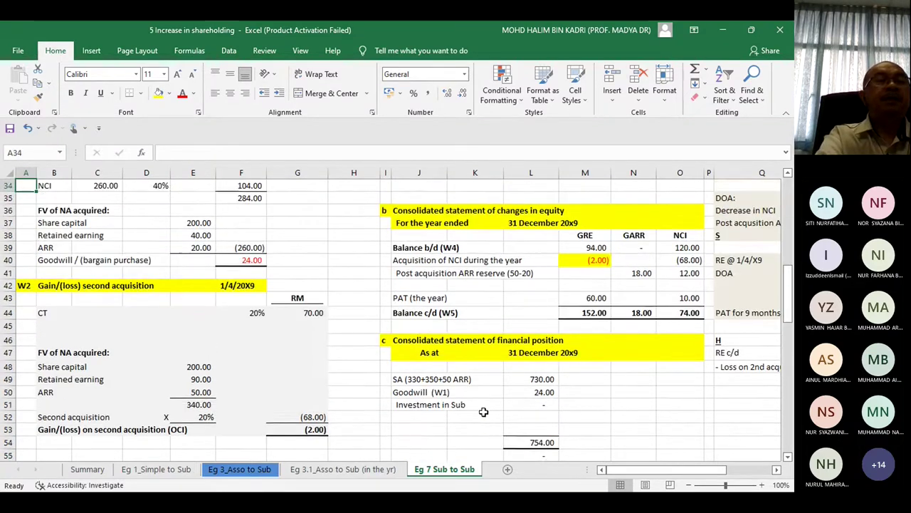
key("Up")
key("Up")
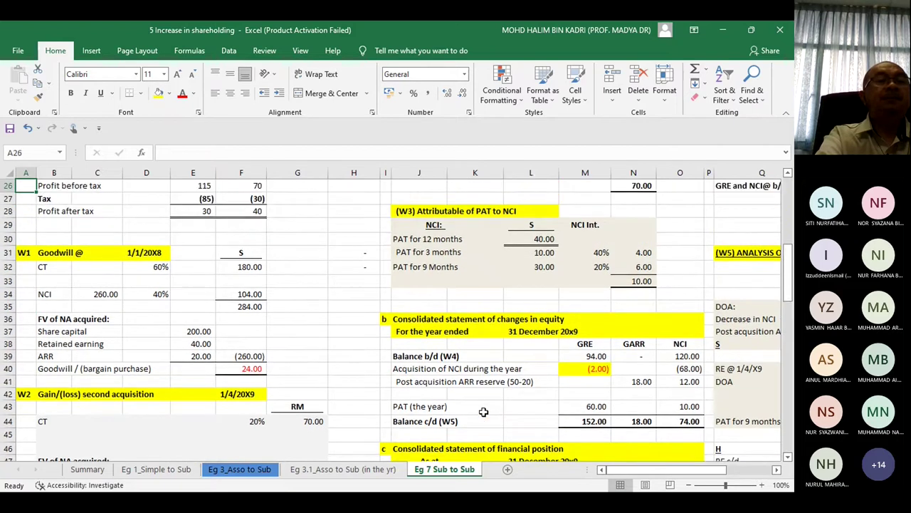
Step: Return to the W1 goodwill working at row 32 and switch to the Eg 3.1_Asso to Sub (in the yr) sheet
key("Down")
key("Down")
key("Down")
key("Down")
key("Down")
key("Down")
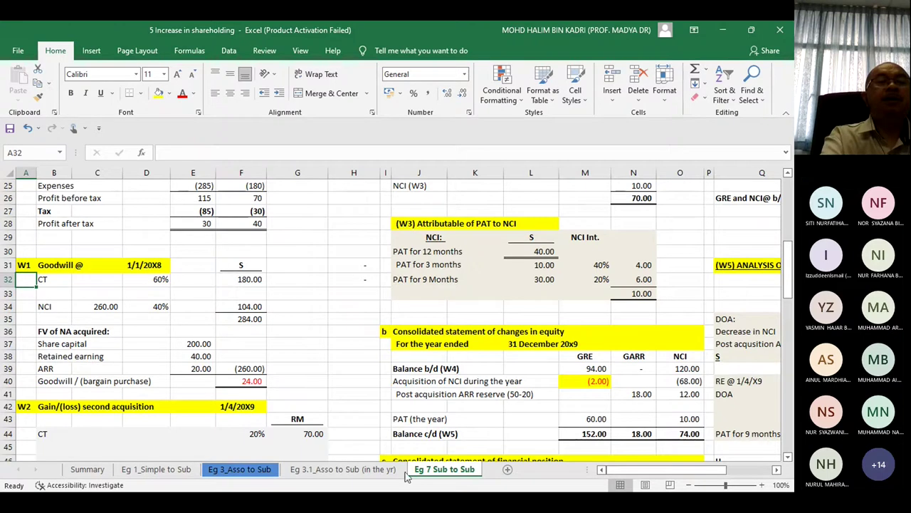
left_click(375, 472)
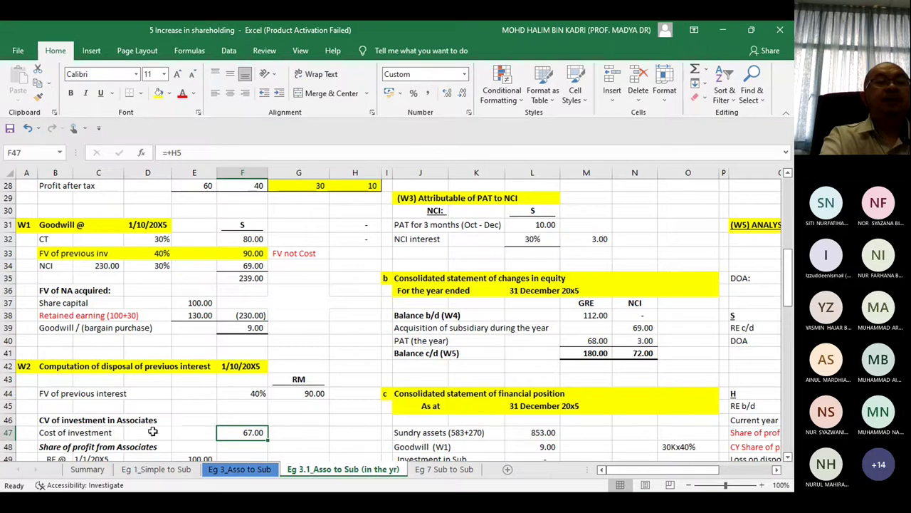
Step: Glance at the Eg 1_Simple to Sub sheet, and in Eg 7 Sub to Sub look over the journal entry and the W2 working
left_click(156, 470)
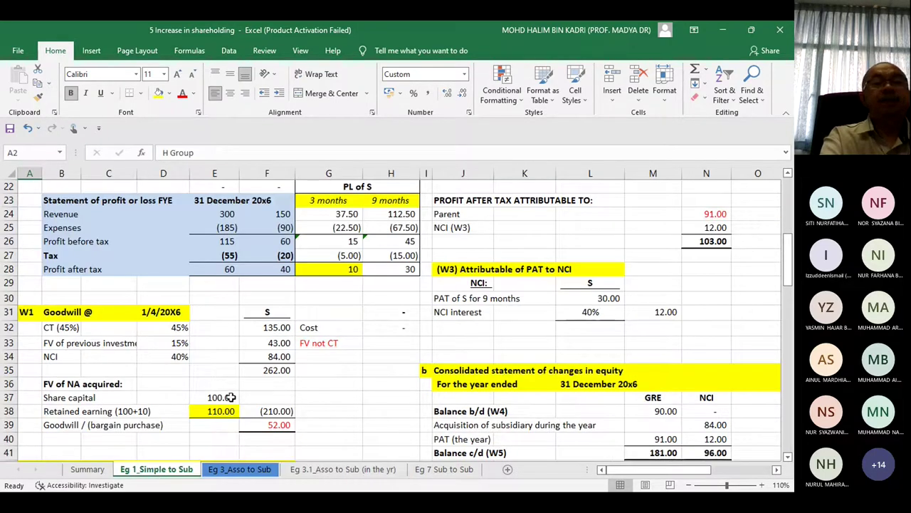
left_click(444, 469)
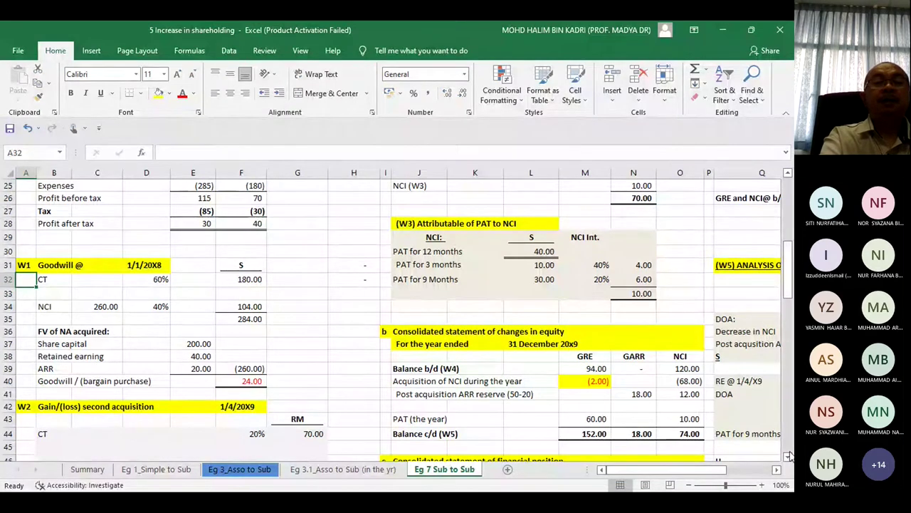
scroll(789, 455, "down", 14)
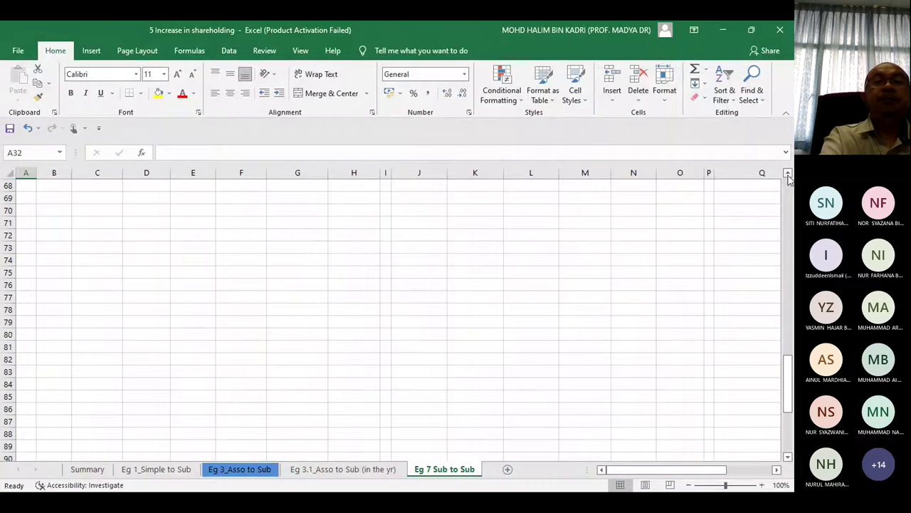
scroll(788, 178, "up", 2)
scroll(788, 178, "up", 8)
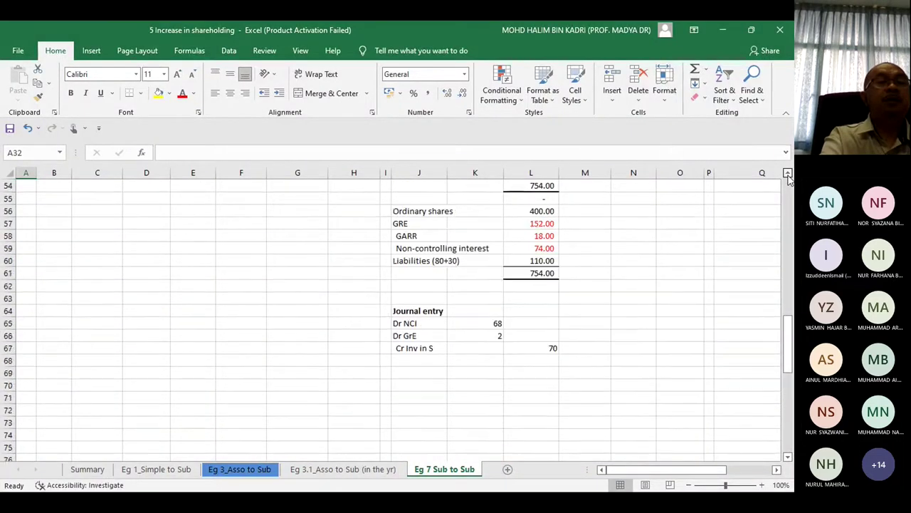
scroll(788, 178, "up", 2)
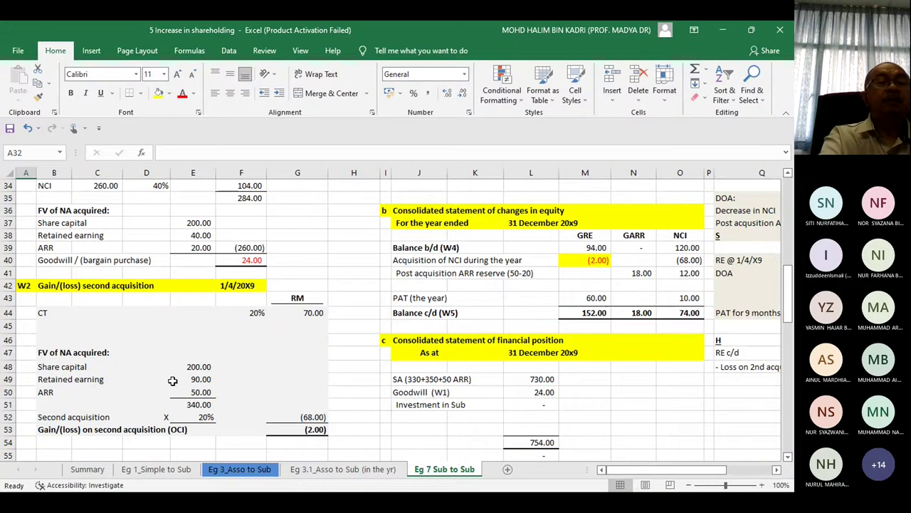
Step: In the Eg 1_Simple to Sub sheet, review the W1 goodwill and W2 deemed disposal workings and select the gain on disposal of investment in N18
left_click(161, 469)
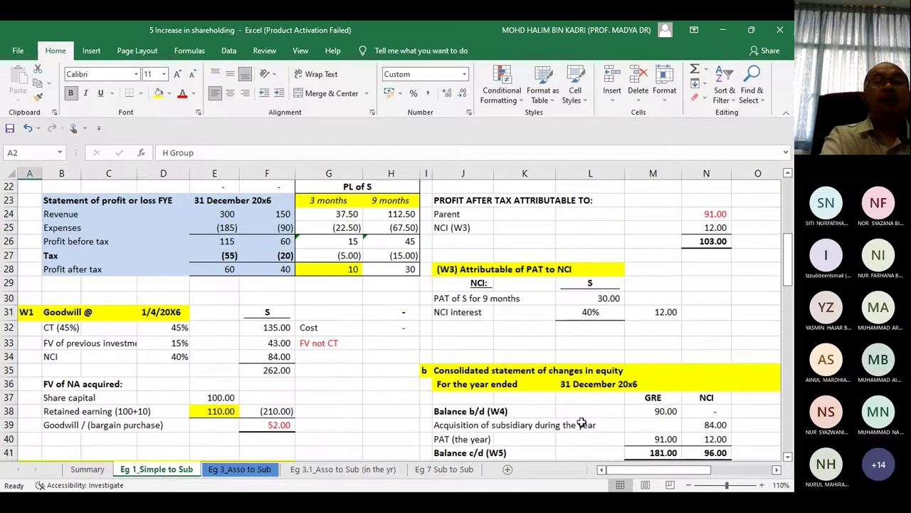
left_click(788, 459)
left_click(787, 460)
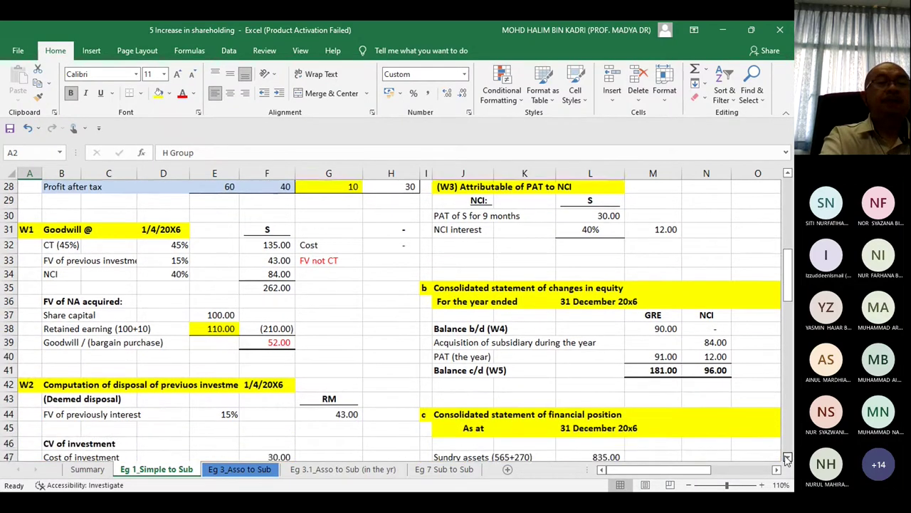
left_click(788, 459)
left_click(788, 459)
left_click(787, 459)
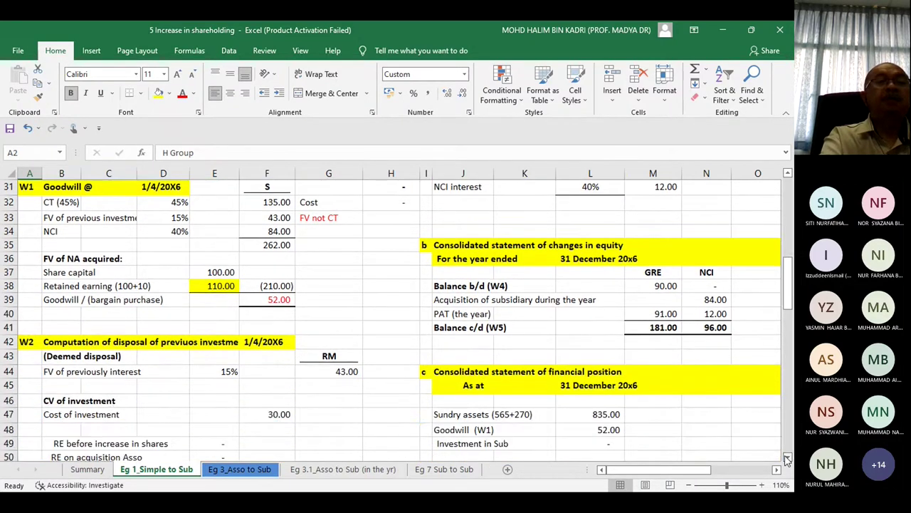
left_click(787, 459)
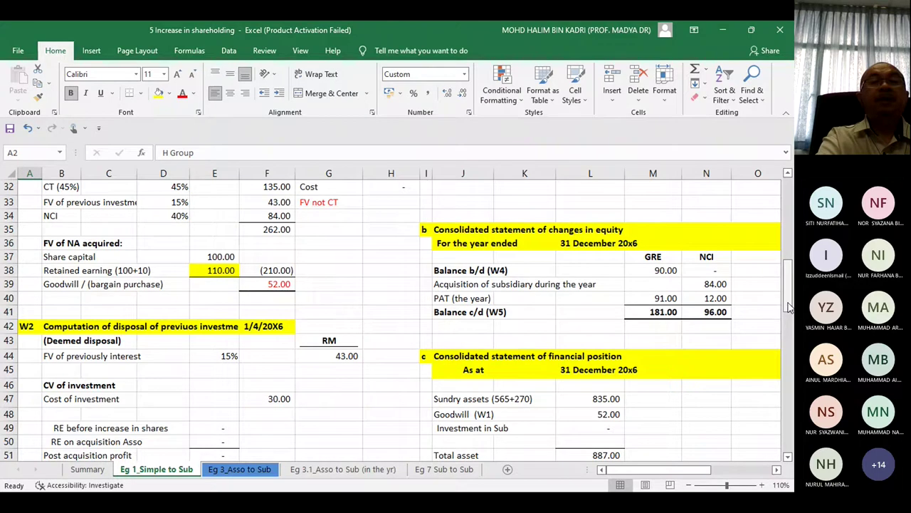
left_click_drag(789, 308, 789, 243)
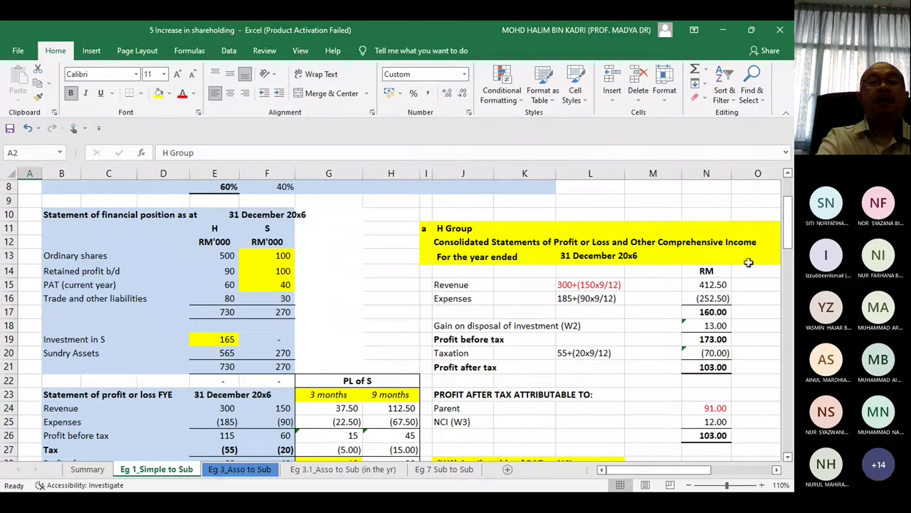
left_click(715, 325)
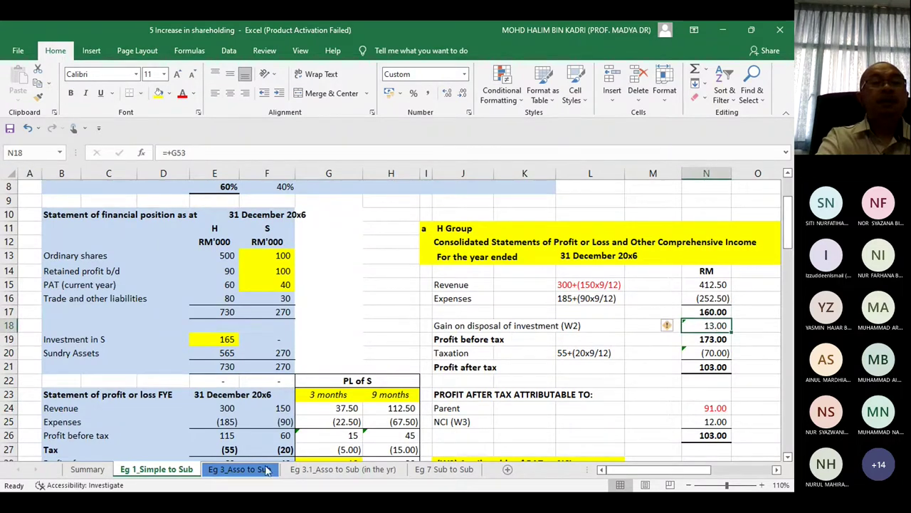
Step: In the Eg 3_Asso to Sub sheet, select the gain on disposal of associates in N18 to compare its treatment in profit or loss
left_click(242, 474)
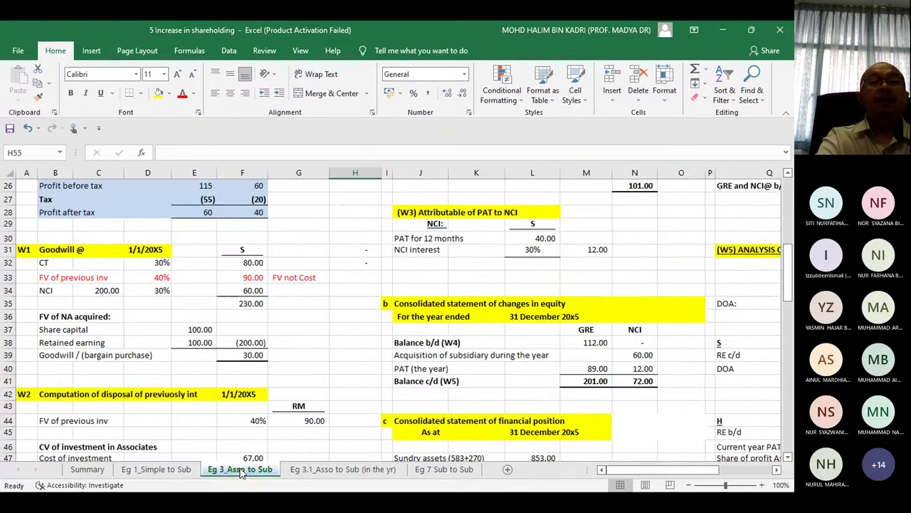
left_click_drag(789, 294, 789, 254)
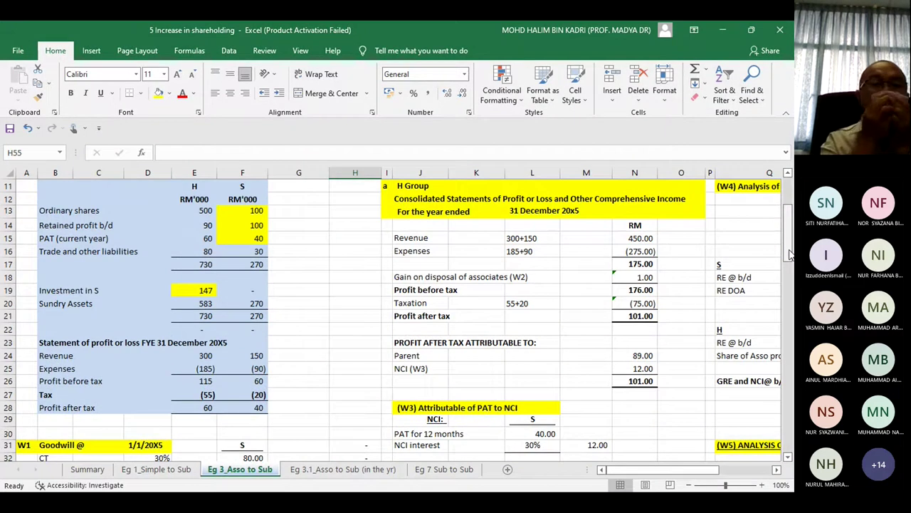
left_click(650, 276)
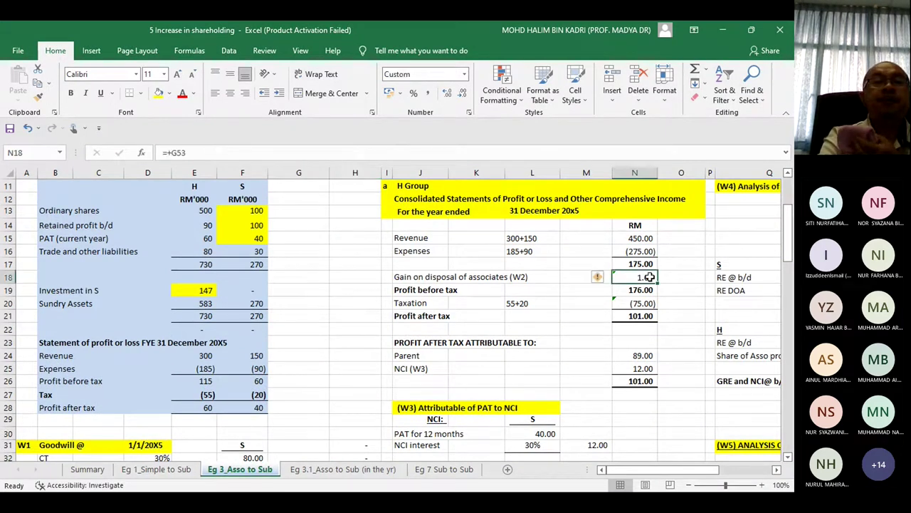
Step: In the Eg 3.1_Asso to Sub (in the yr) sheet, select the loss on disposal of associates in N19 of the consolidated profit or loss
left_click(377, 472)
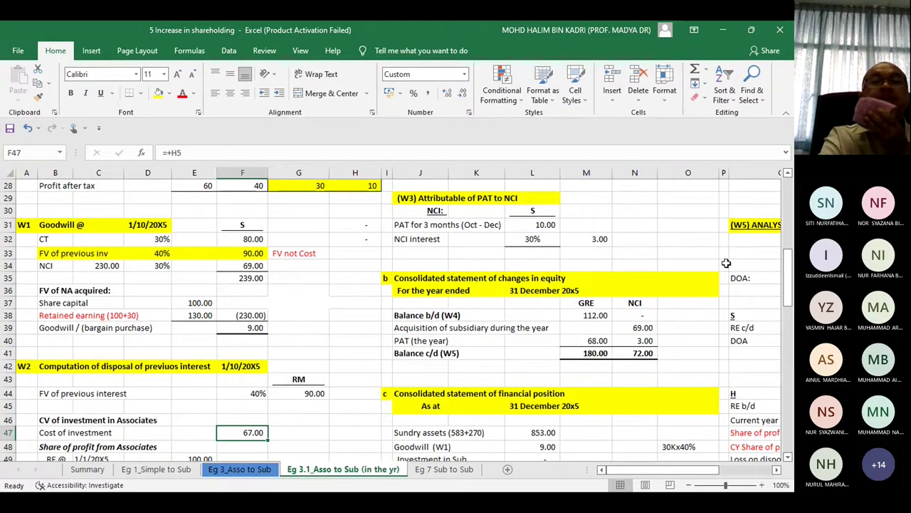
left_click(787, 173)
left_click_drag(787, 174, 788, 173)
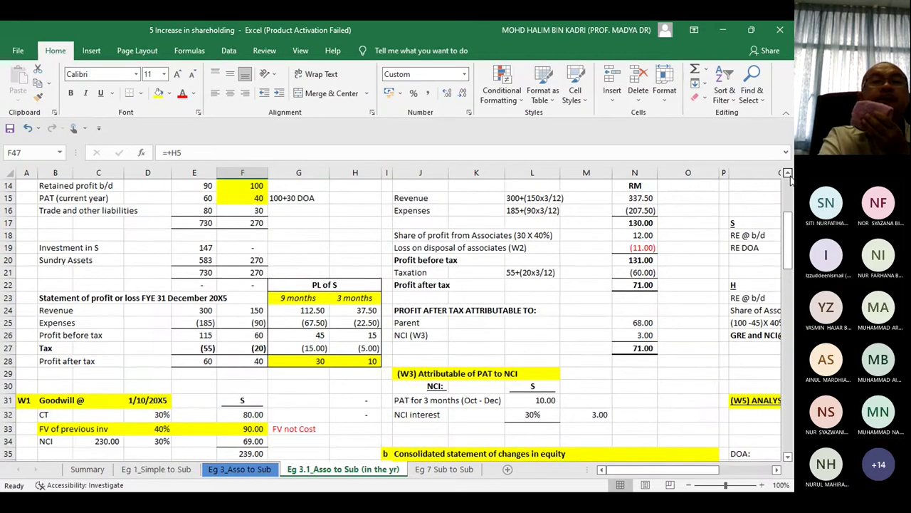
left_click(641, 247)
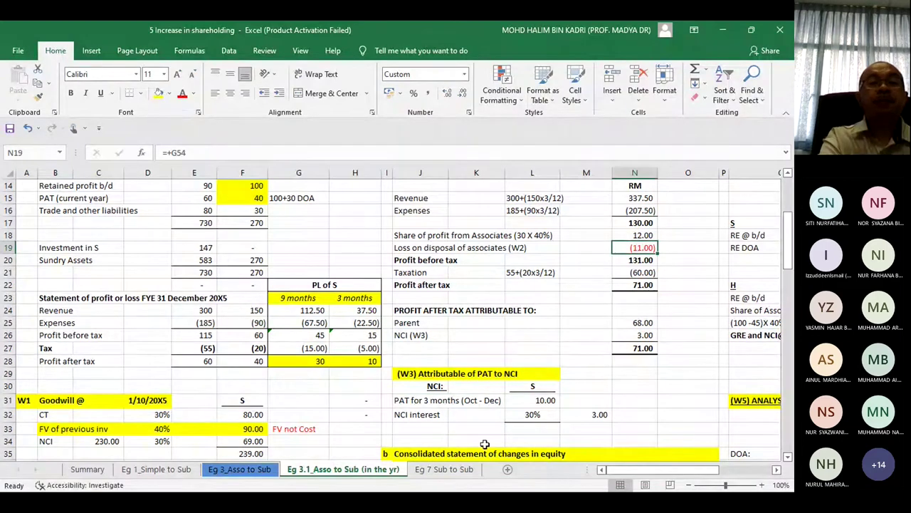
Step: Return to the Eg 7 Sub to Sub sheet and point out the GRE amount for the acquisition of NCI in M40
left_click(448, 470)
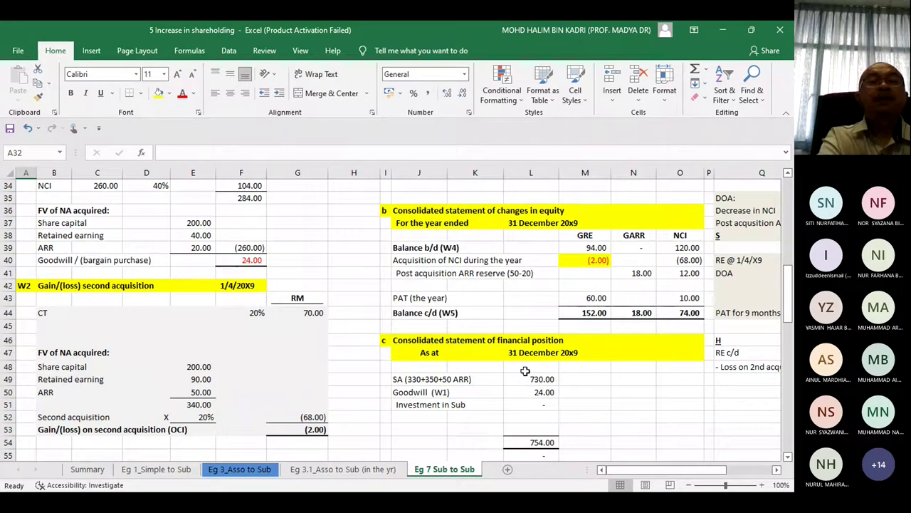
left_click(598, 262)
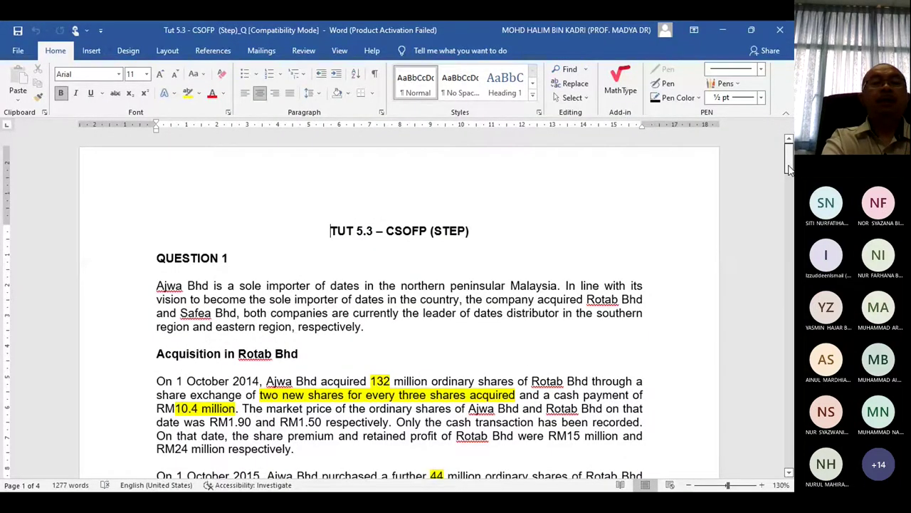
Step: Read Question 1 on the acquisition in Rotab Bhd in the Tut 5.3 - CSOFP (Step)_Q document in Word
scroll(768, 207, "down", 1)
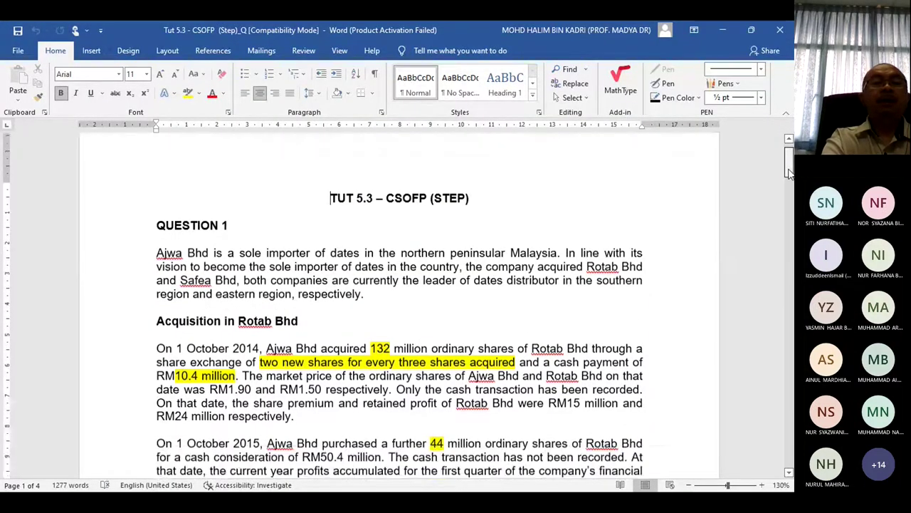